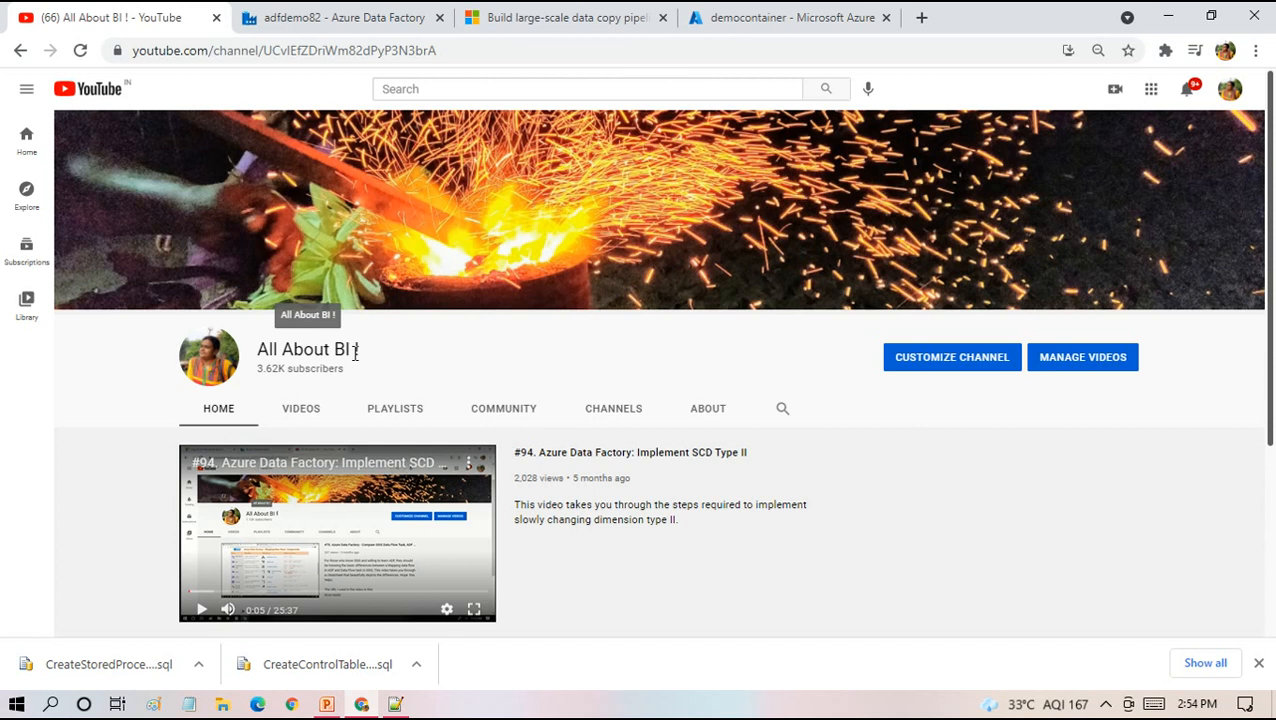
# Switch to the open Azure Data Factory page and review its release notes, closing the list when done
pyautogui.click(377, 12)
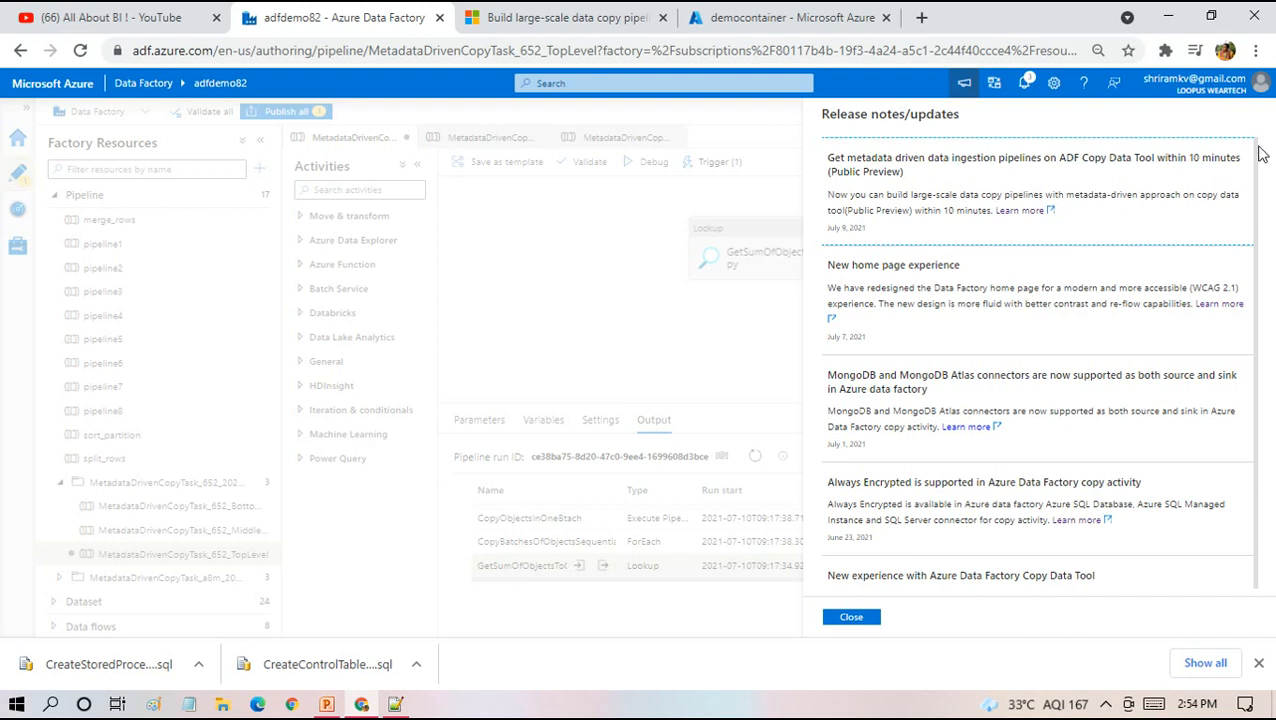
pyautogui.scroll(-3, 1258, 160)
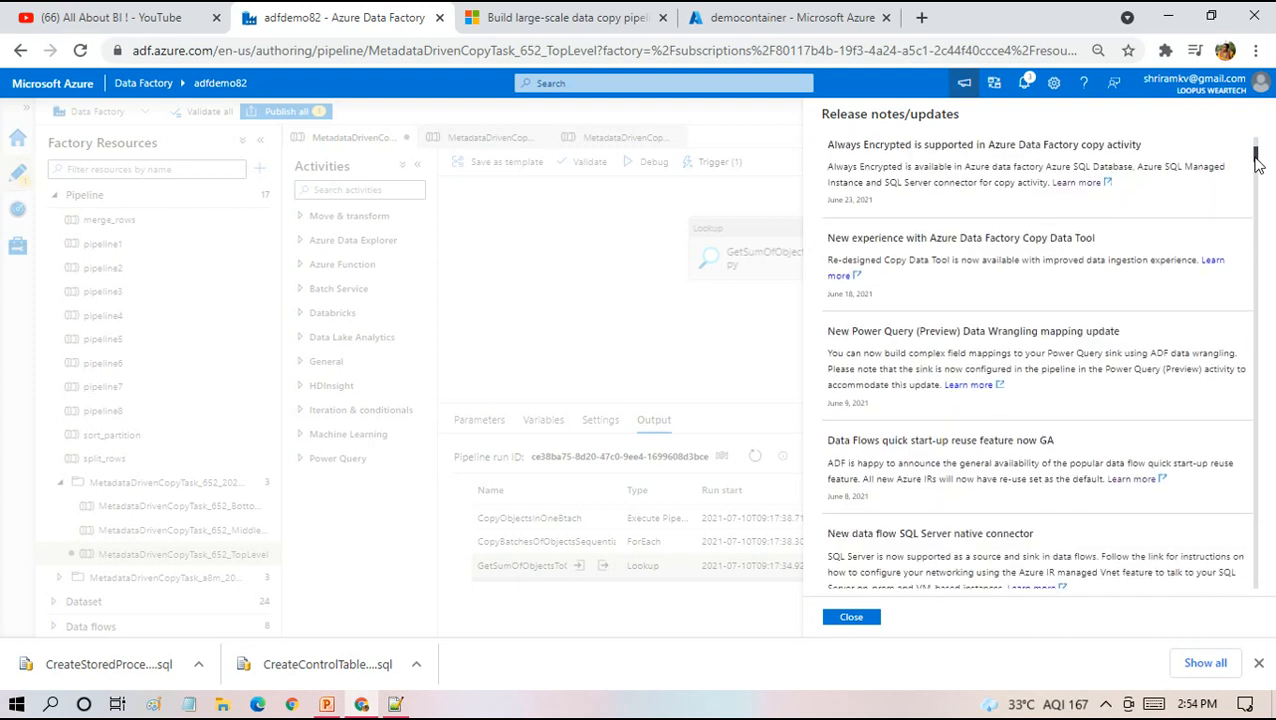
pyautogui.scroll(-5, 1258, 160)
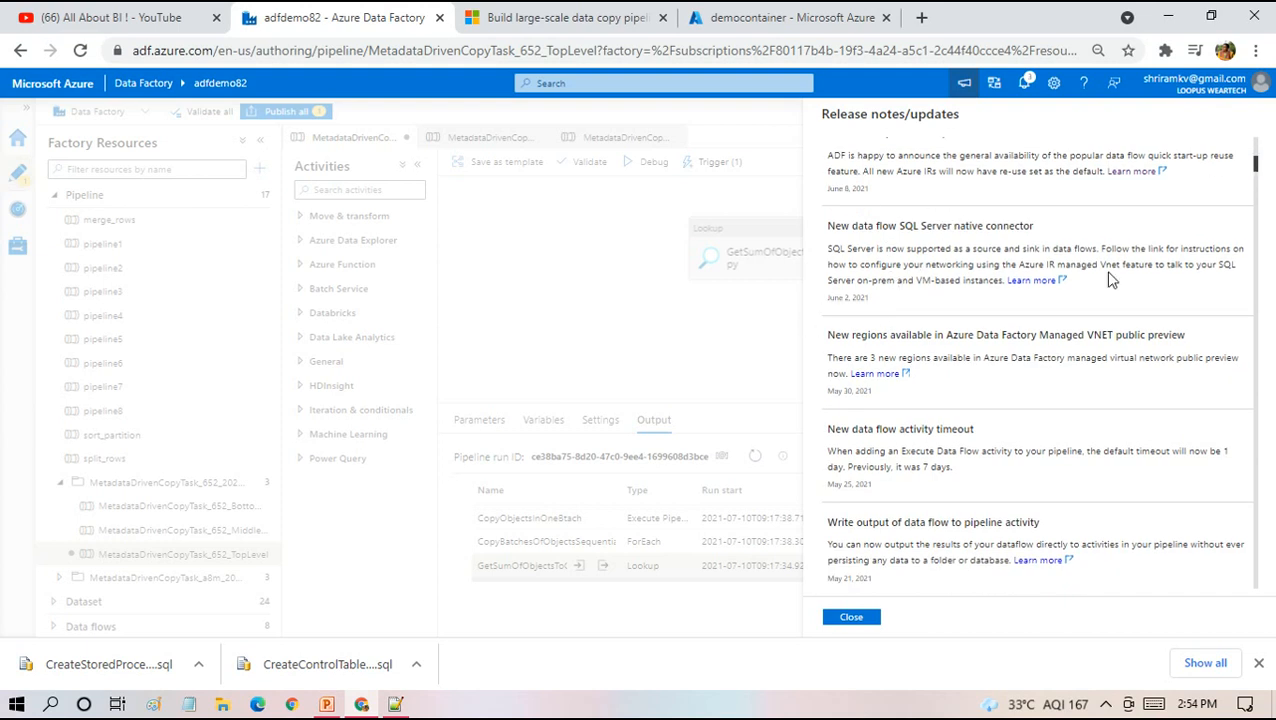
pyautogui.scroll(5, 1260, 160)
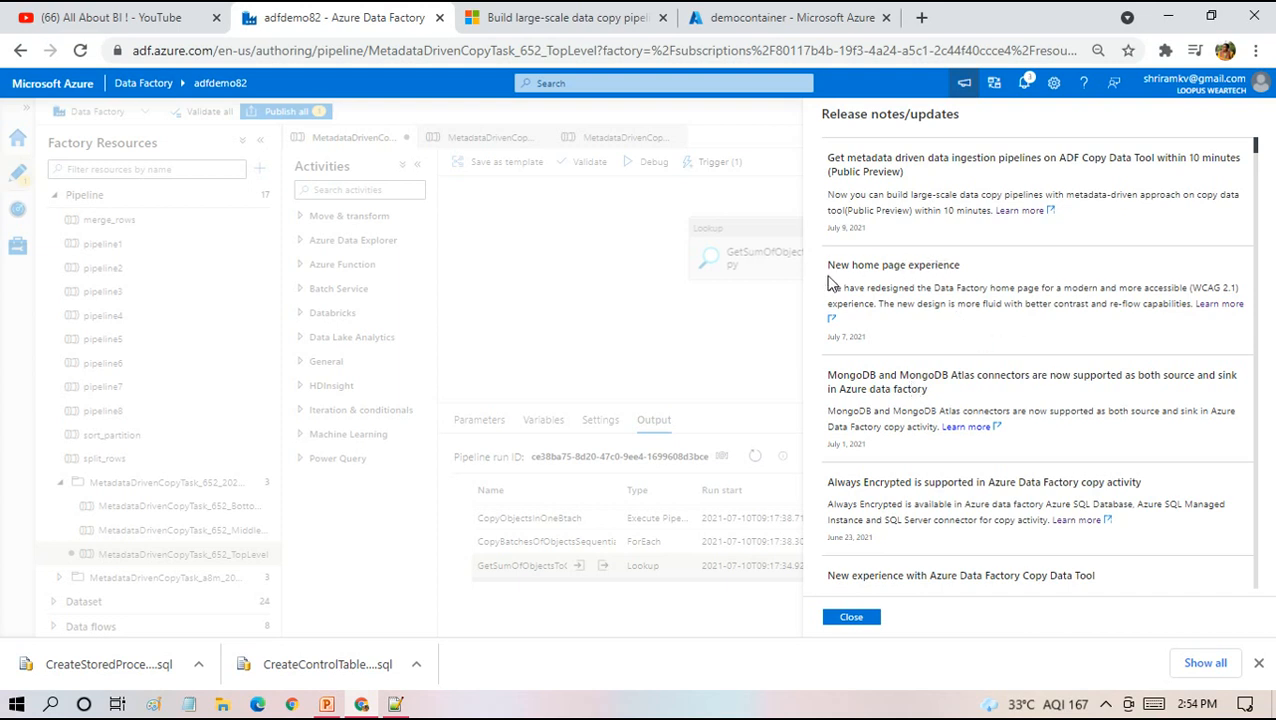
pyautogui.click(852, 617)
# Open the data factory home page and examine the New resource options and the Ingest entry without discarding the unpublished changes
pyautogui.click(15, 138)
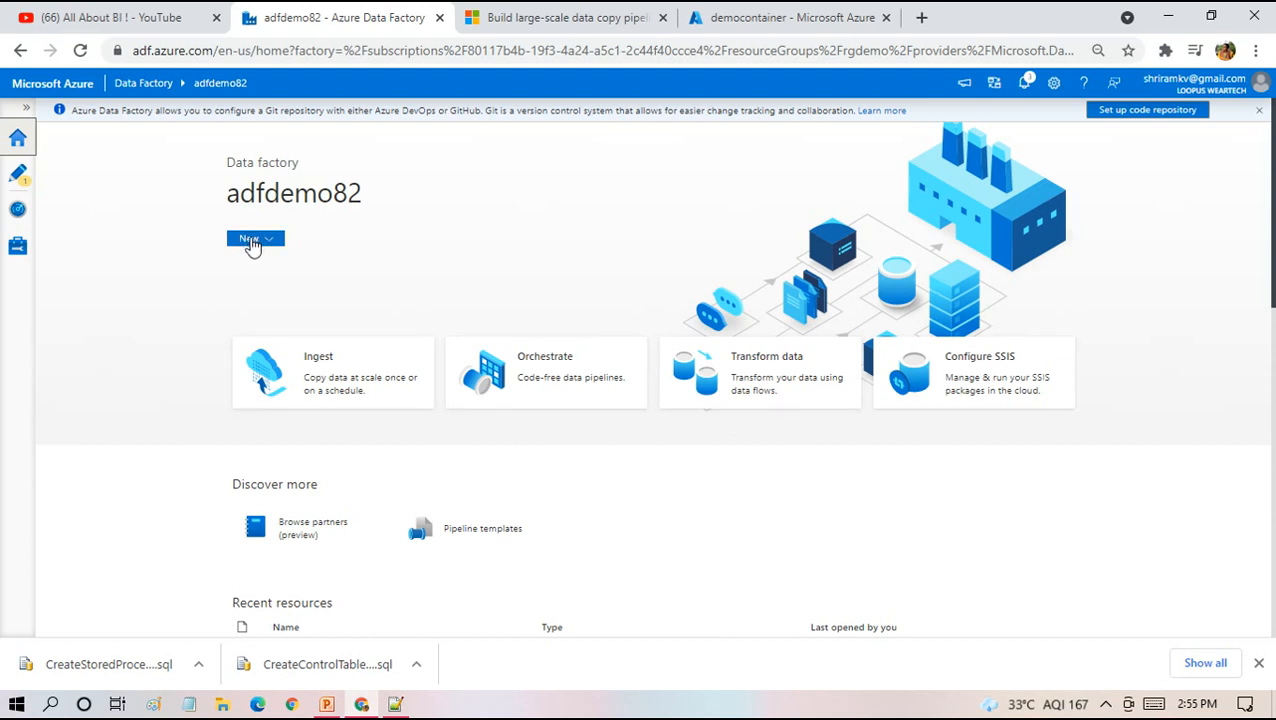
pyautogui.click(253, 240)
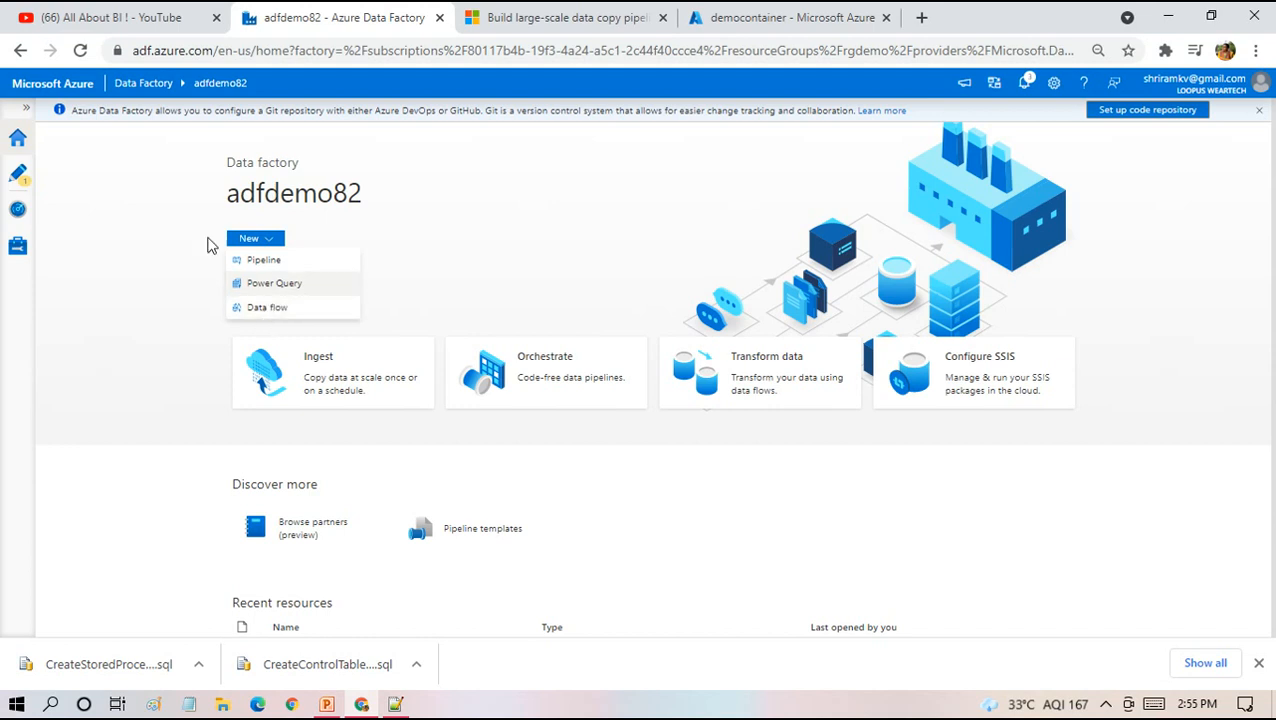
pyautogui.click(592, 162)
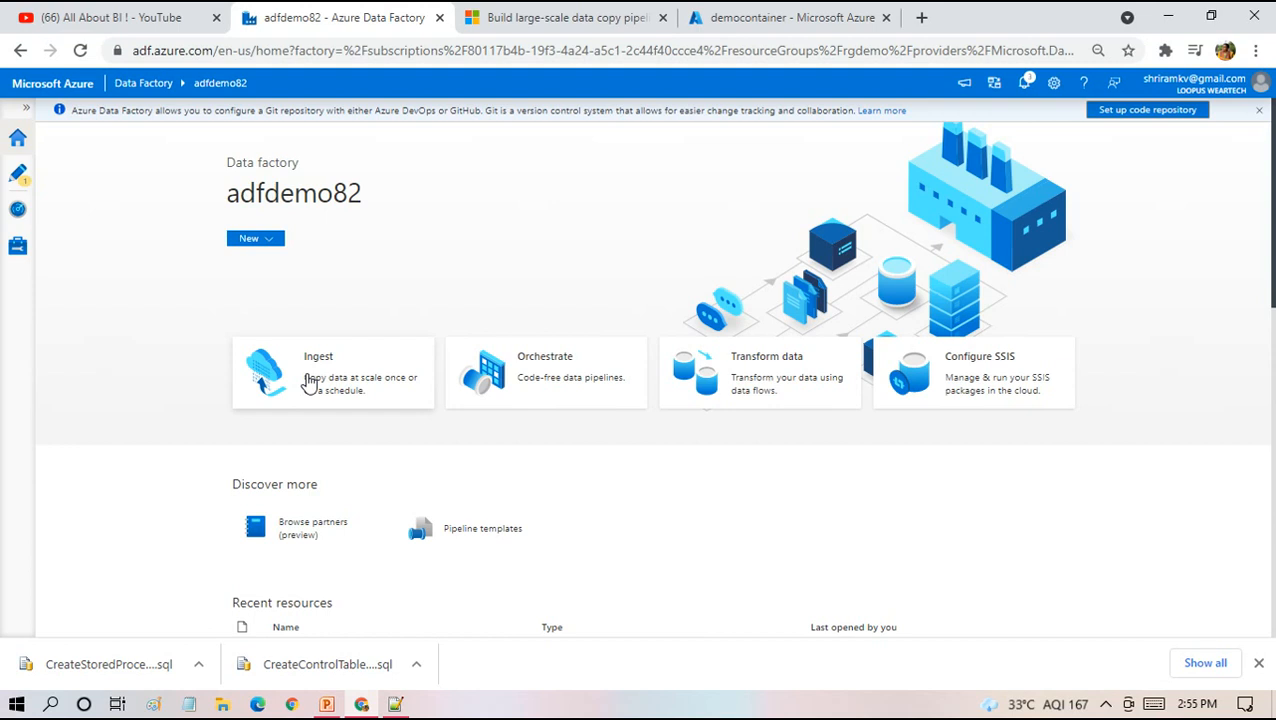
pyautogui.click(309, 383)
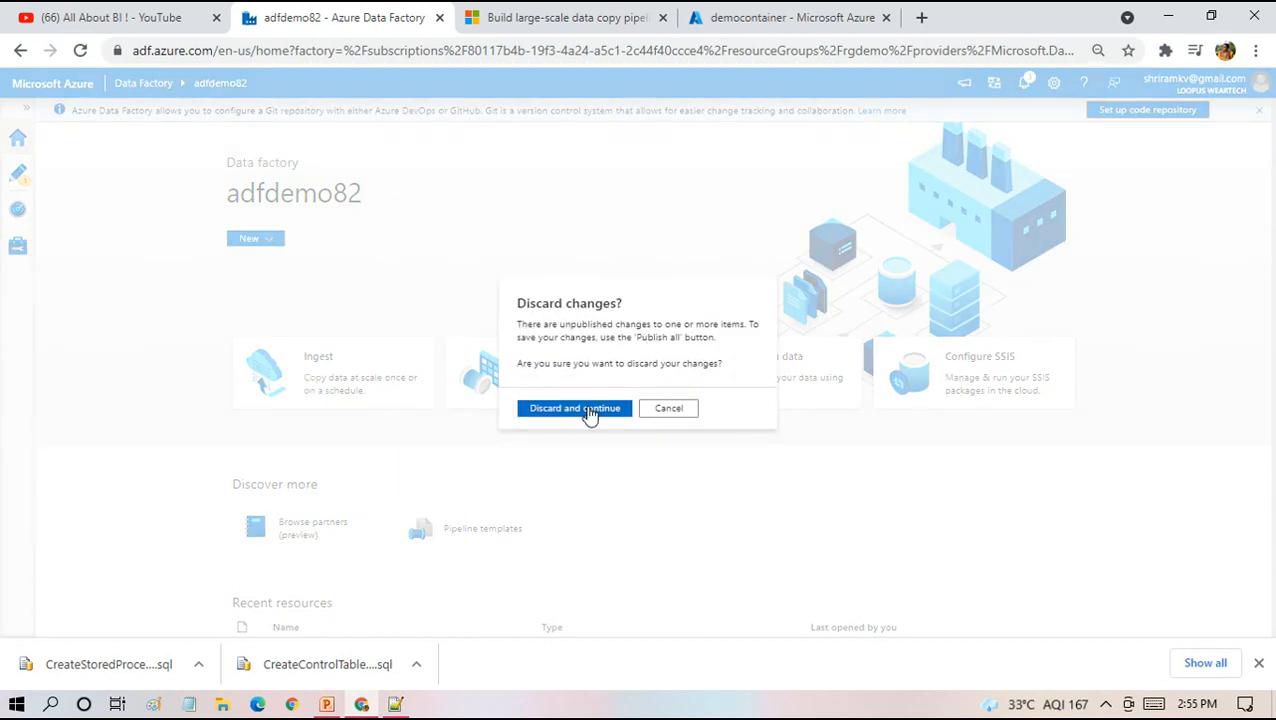
pyautogui.click(662, 410)
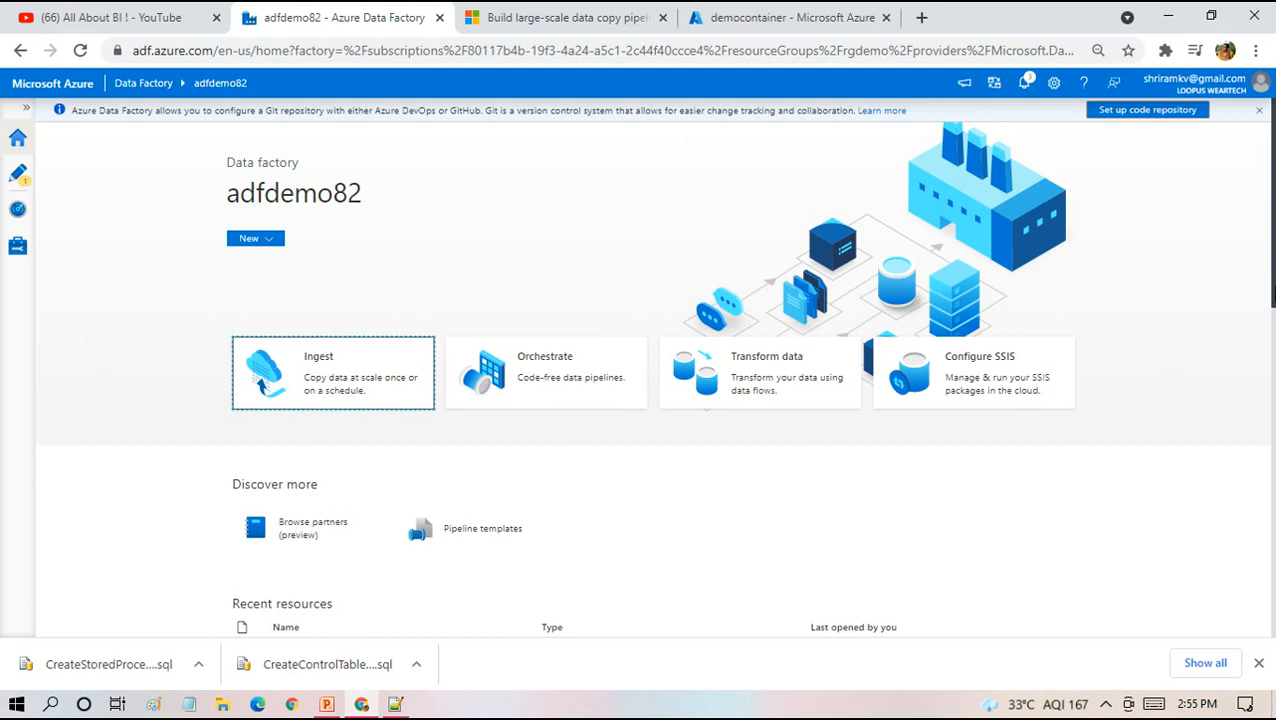
# Look through the home page's recent resources, all feature showcase slides, learning resources and useful links
pyautogui.moveTo(1272, 297); pyautogui.dragTo(1272, 403)
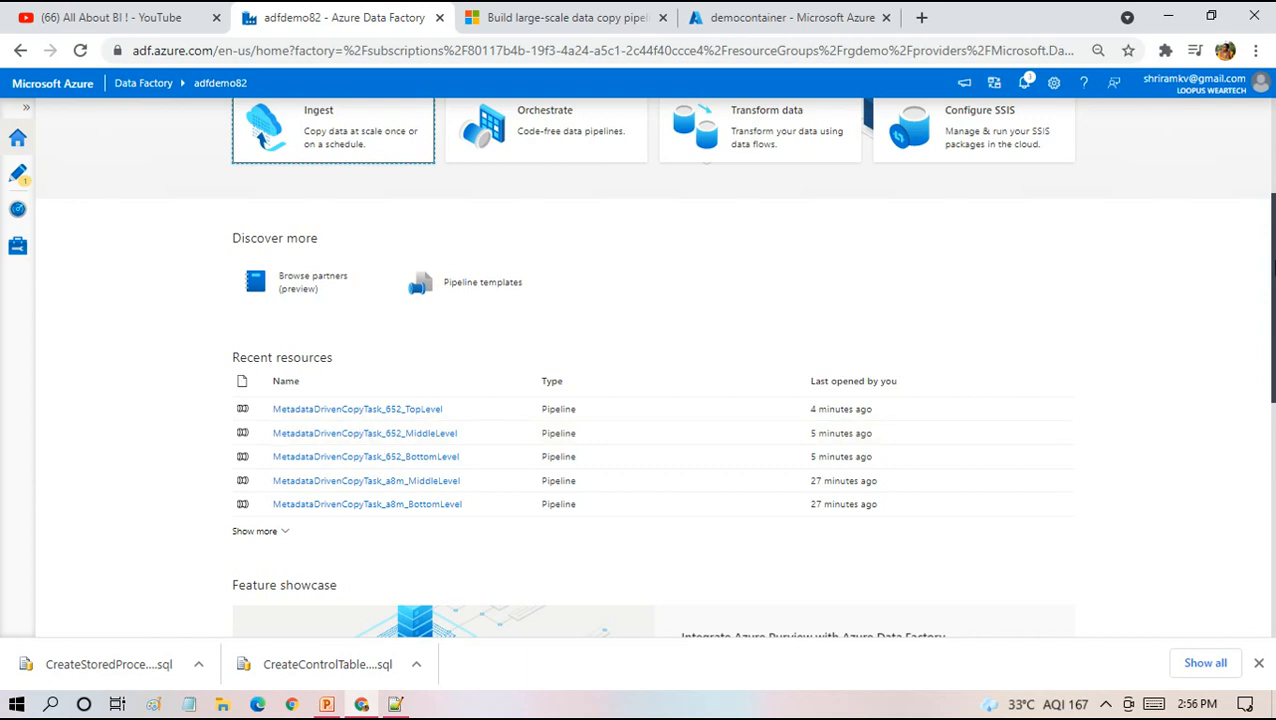
pyautogui.moveTo(1273, 272); pyautogui.dragTo(1271, 403)
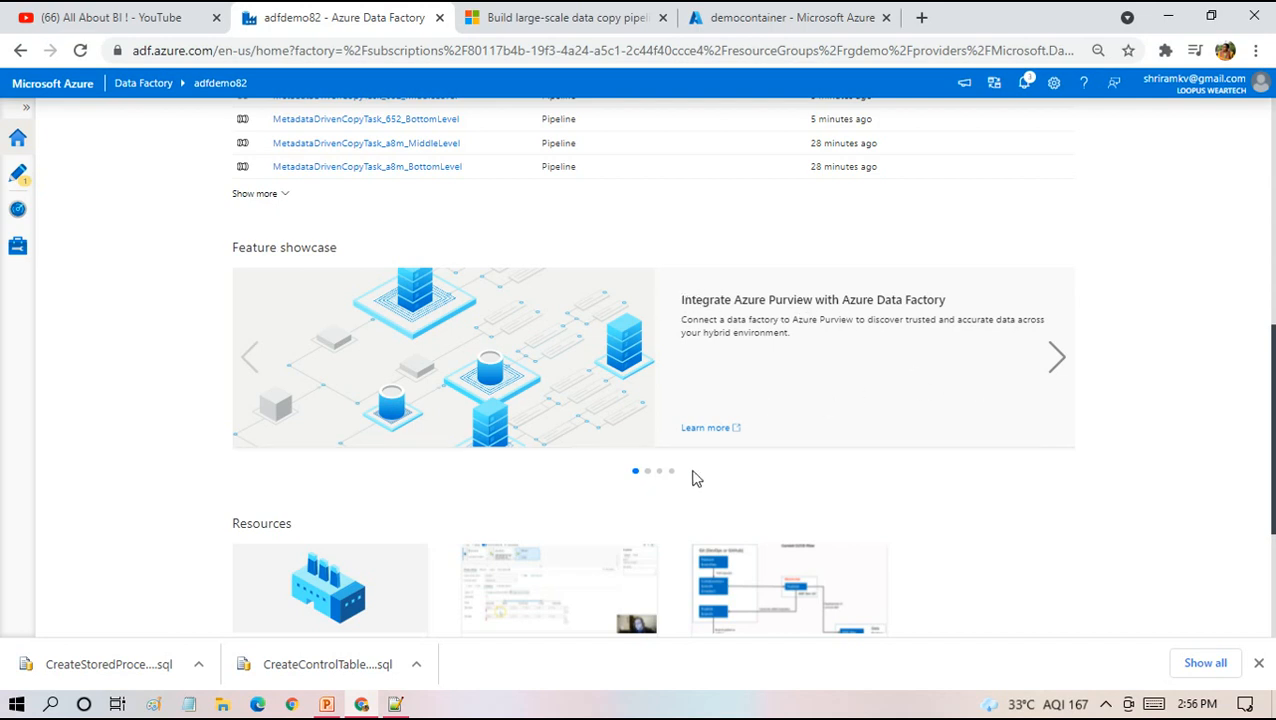
pyautogui.click(1058, 356)
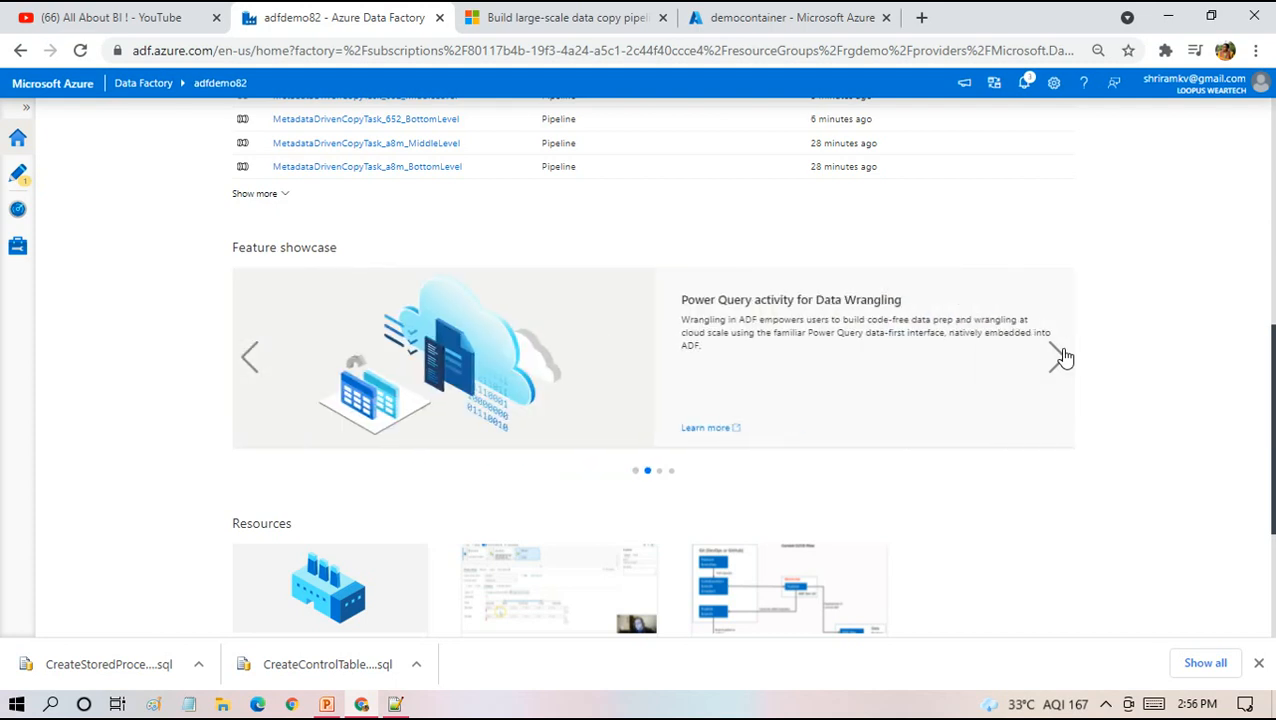
pyautogui.click(1058, 356)
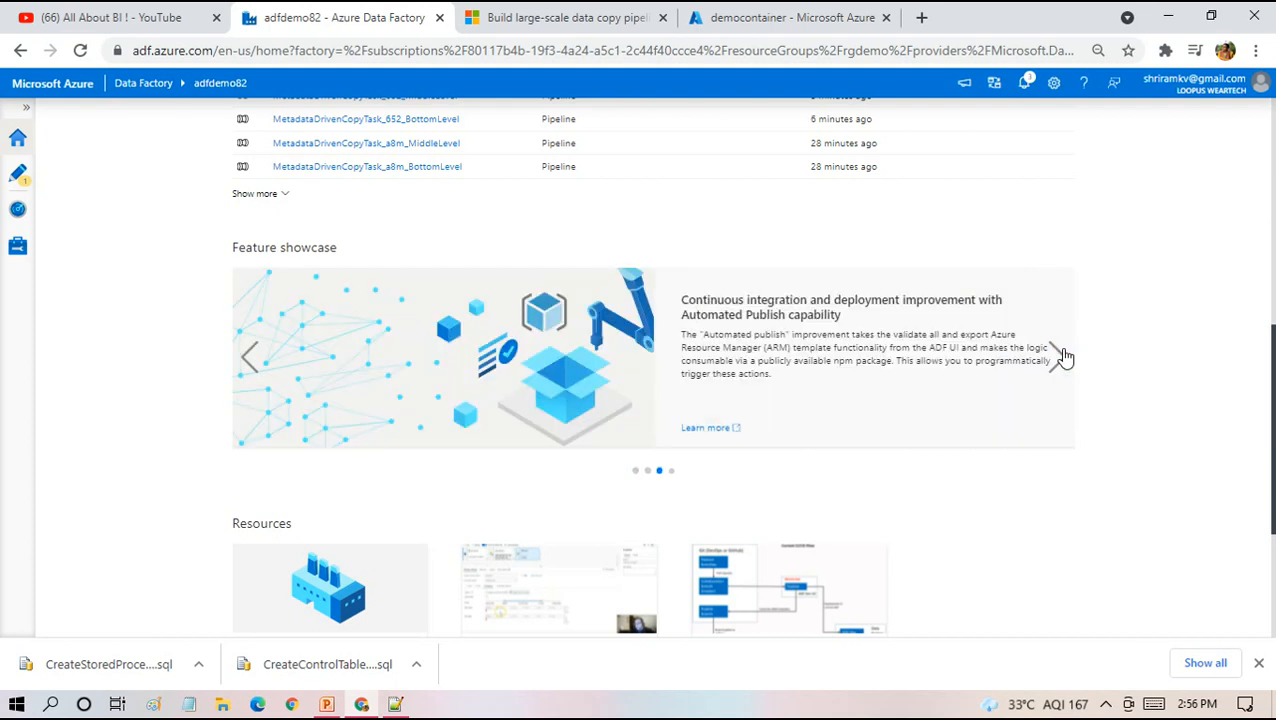
pyautogui.click(1058, 356)
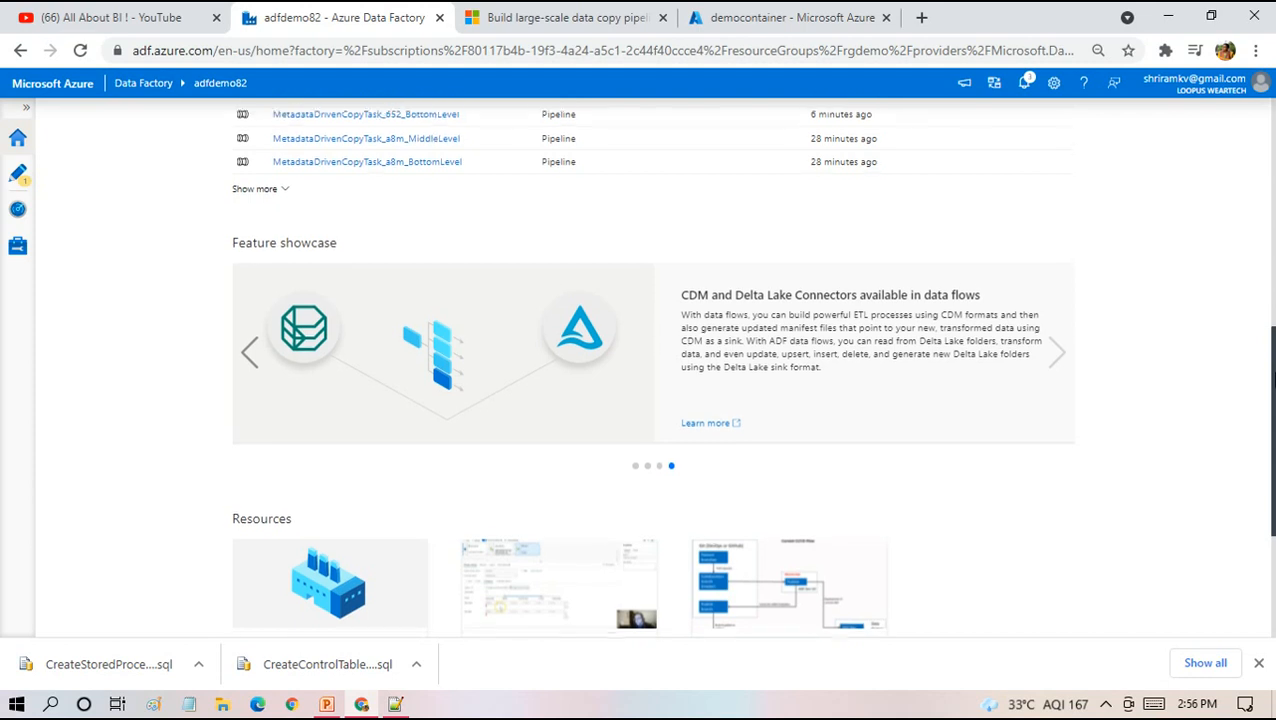
pyautogui.scroll(-3, 397, 316)
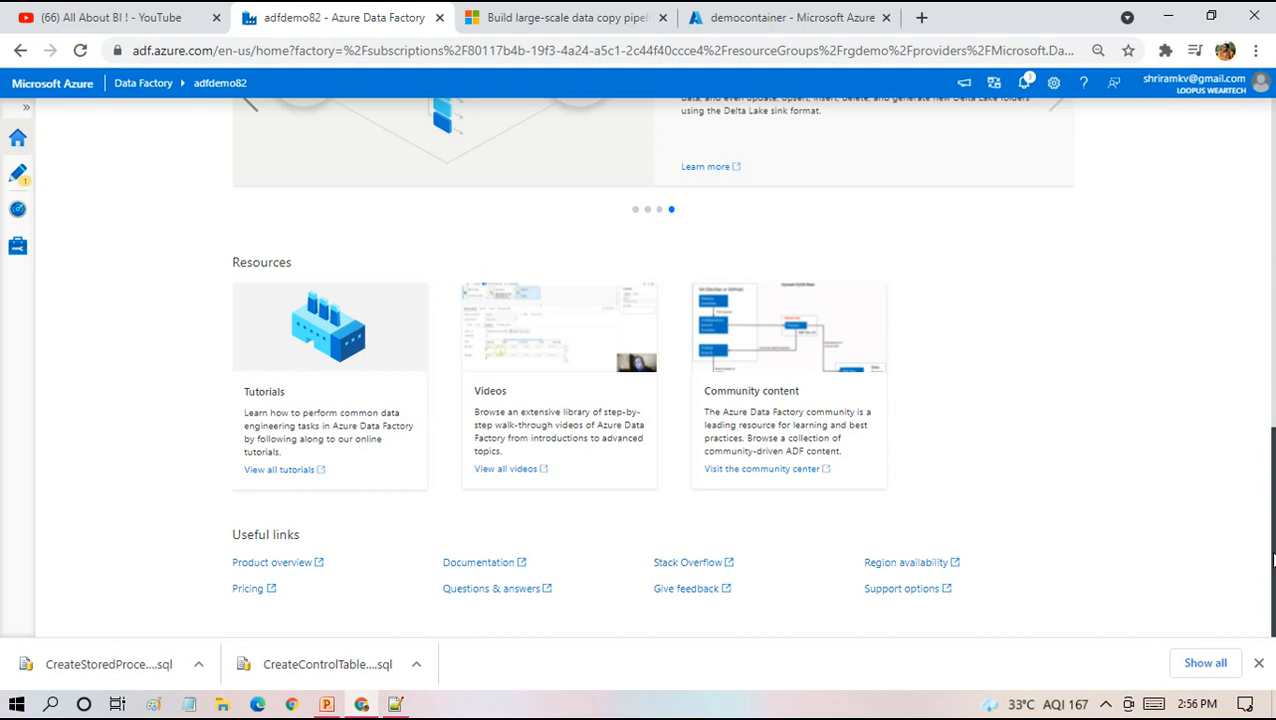
pyautogui.moveTo(1272, 563); pyautogui.dragTo(1268, 211)
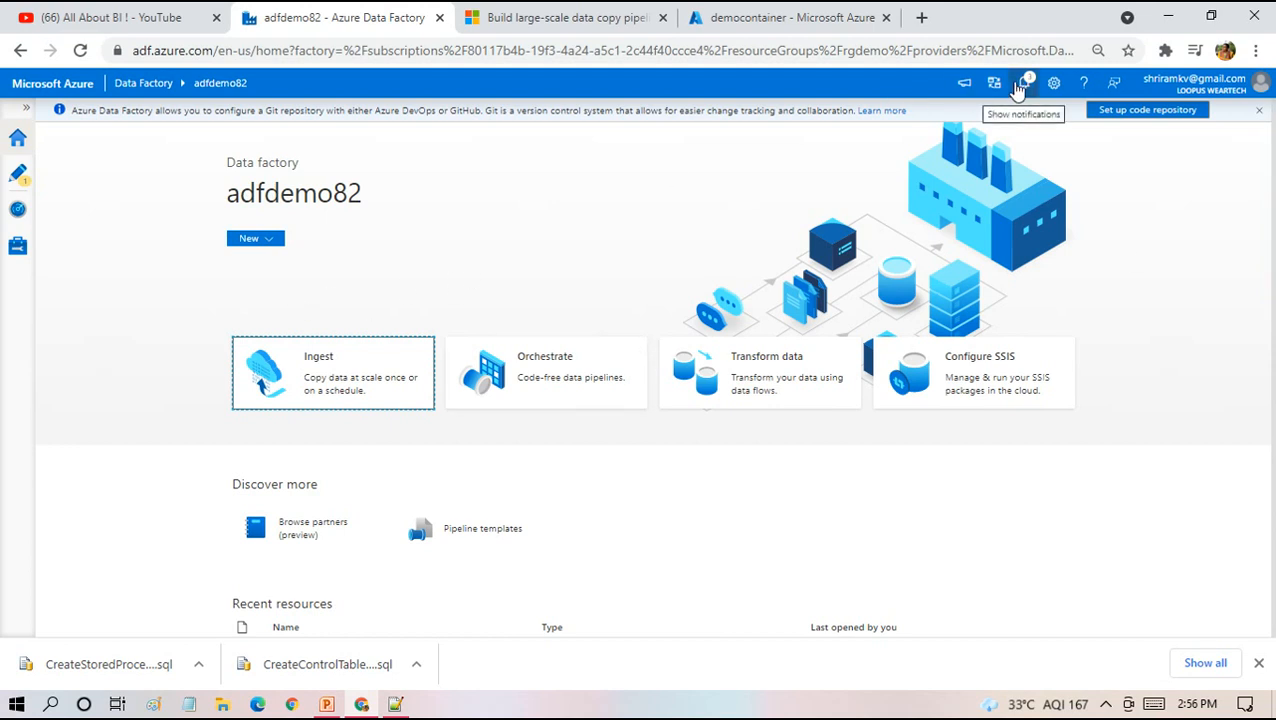
# Check the notifications and the release notes, examining the entry "New experience with Azure Data Factory Copy Data Tool"
pyautogui.click(1020, 86)
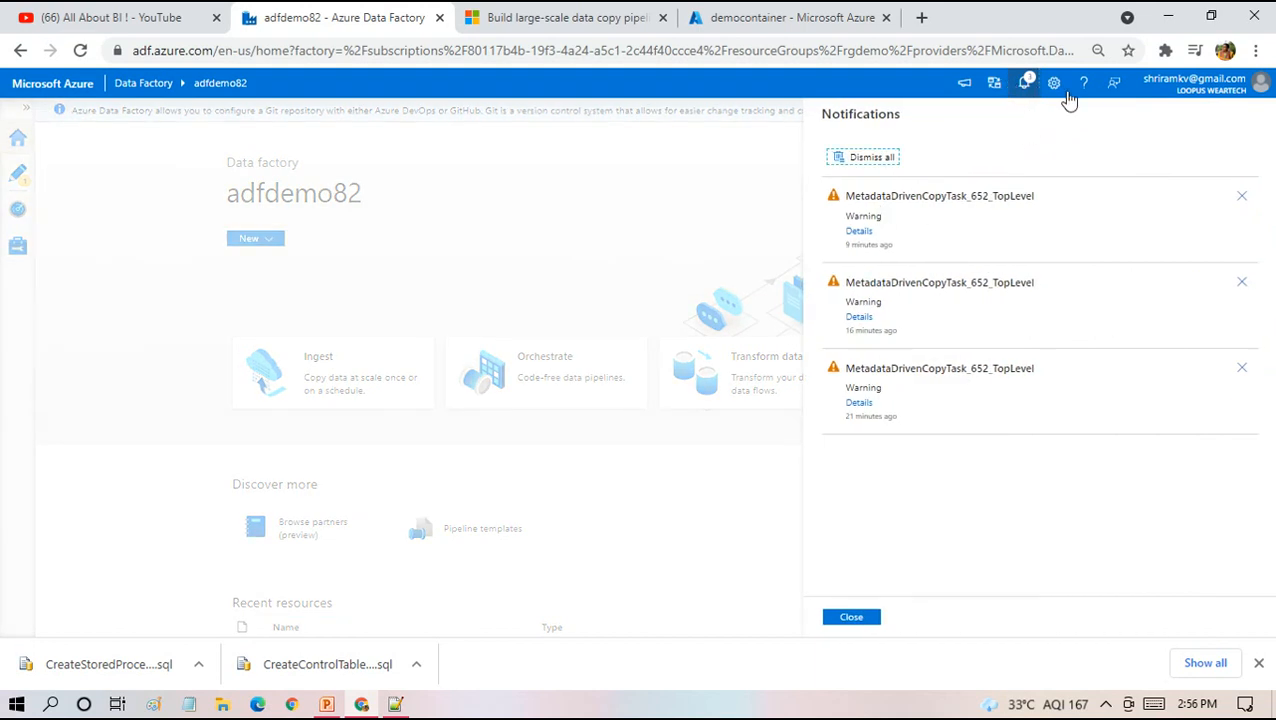
pyautogui.click(965, 85)
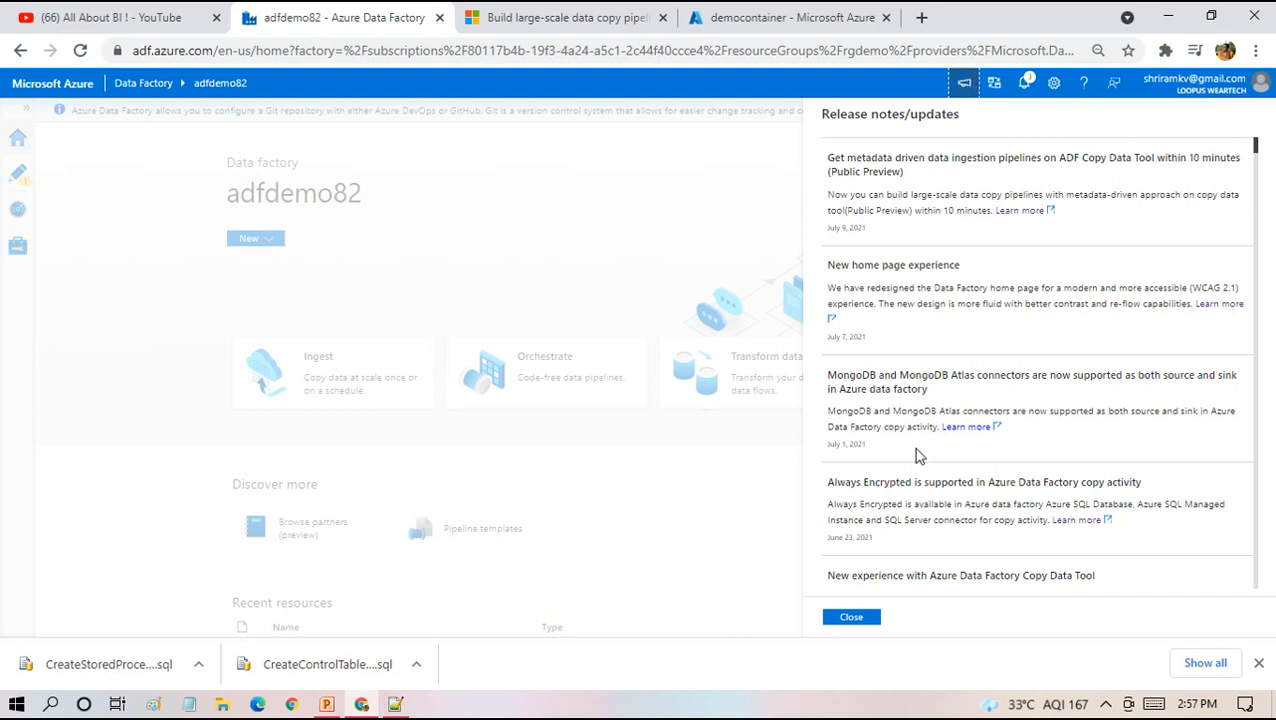
pyautogui.moveTo(1257, 148)
pyautogui.mouseDown()
pyautogui.moveTo(1257, 174)
pyautogui.moveTo(1256, 142)
pyautogui.mouseUp()
pyautogui.tripleClick(900, 573)
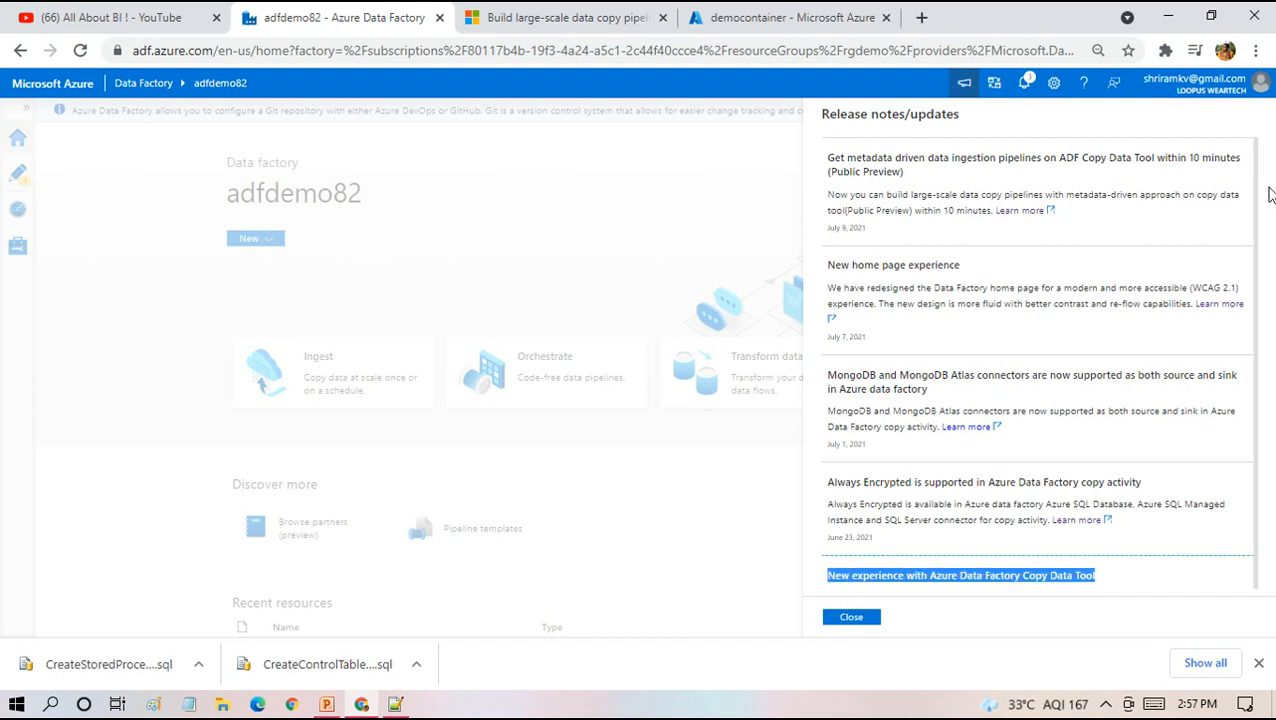
pyautogui.moveTo(1257, 147); pyautogui.dragTo(1258, 155)
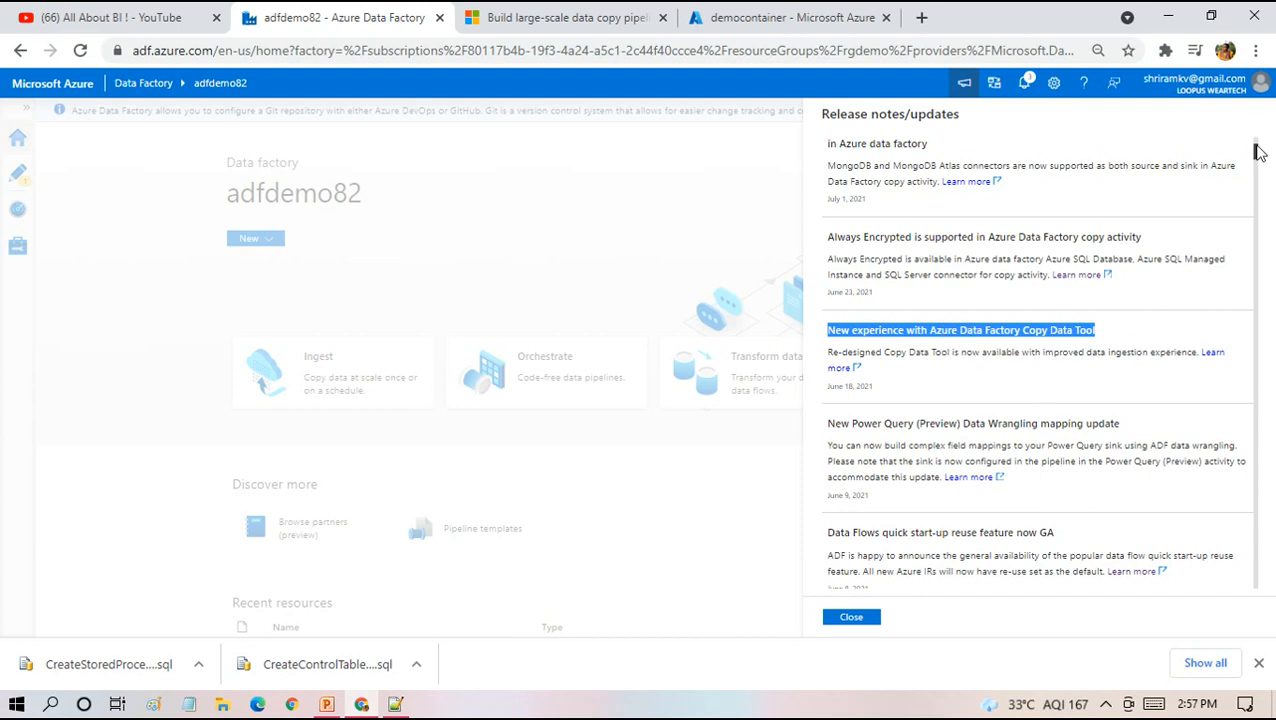
pyautogui.scroll(3, 1256, 160)
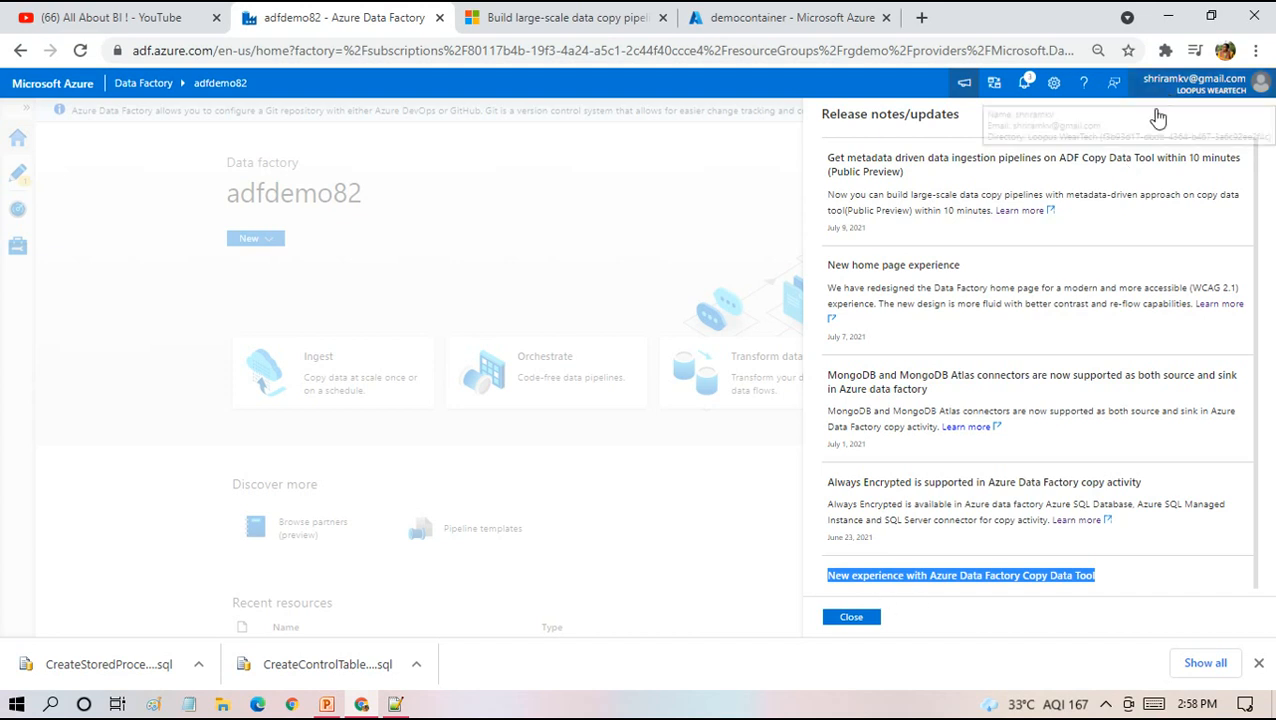
pyautogui.click(847, 617)
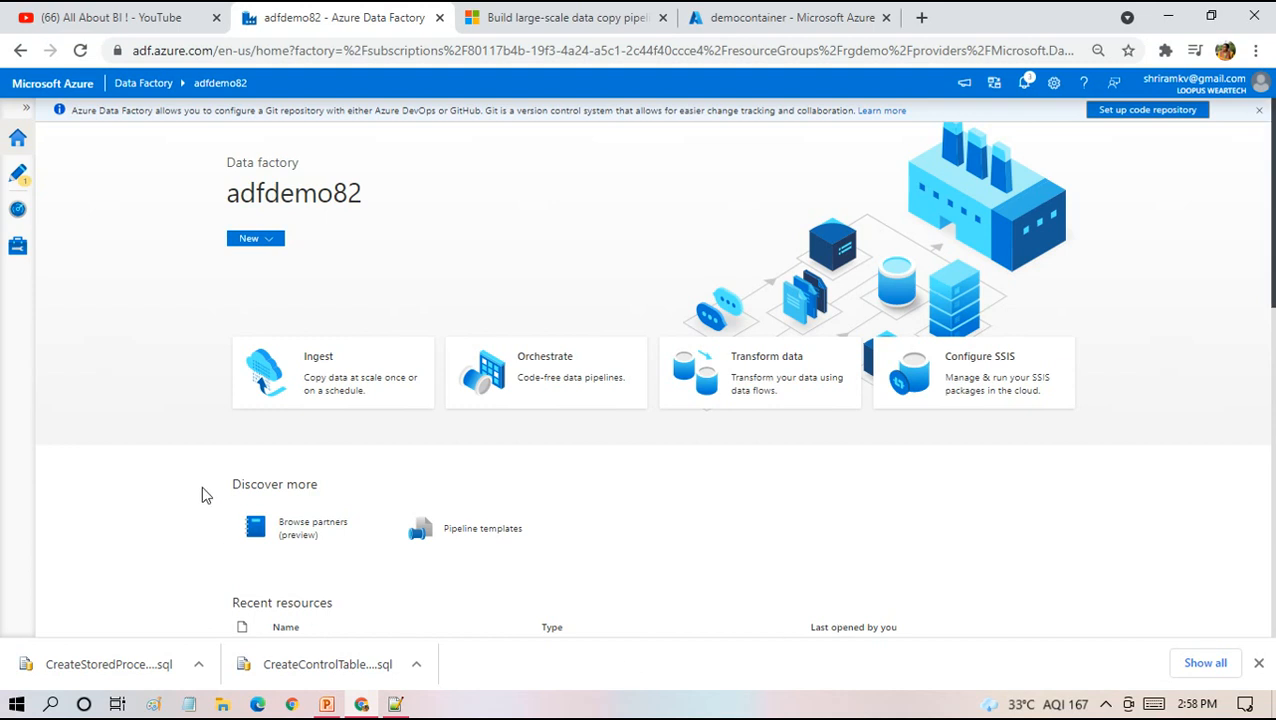
pyautogui.click(350, 365)
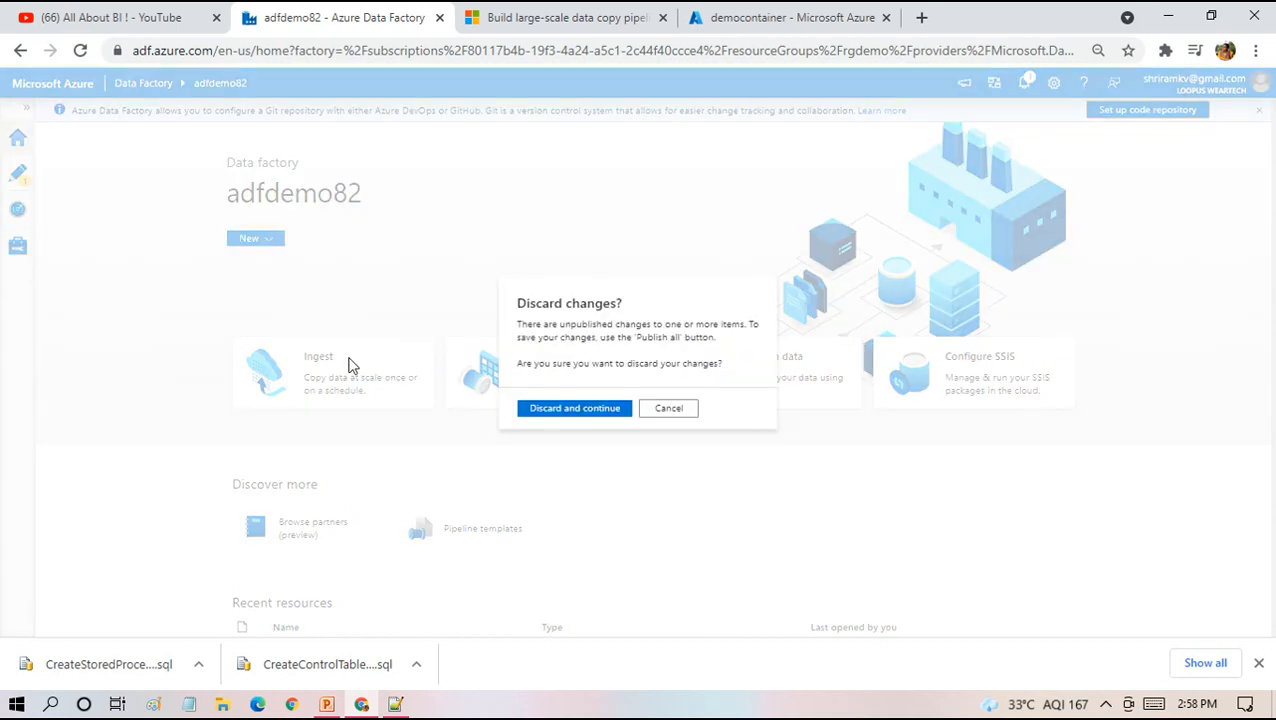
pyautogui.click(672, 409)
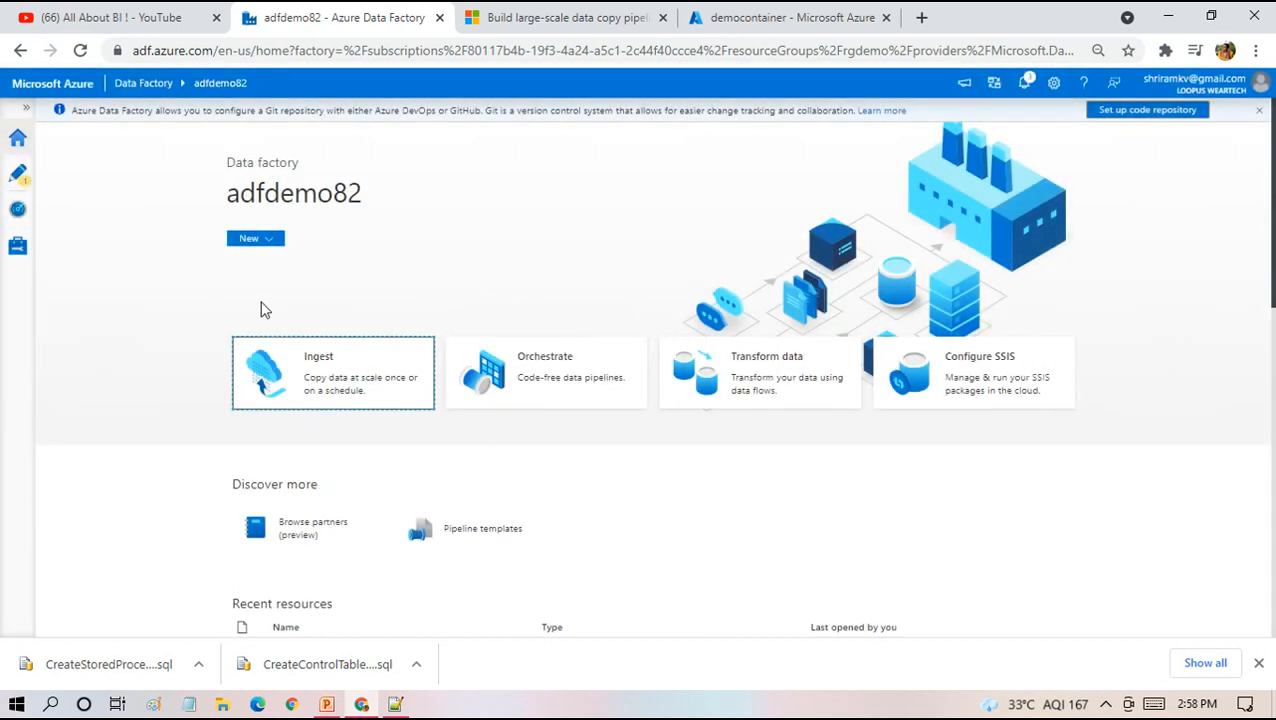
pyautogui.click(264, 382)
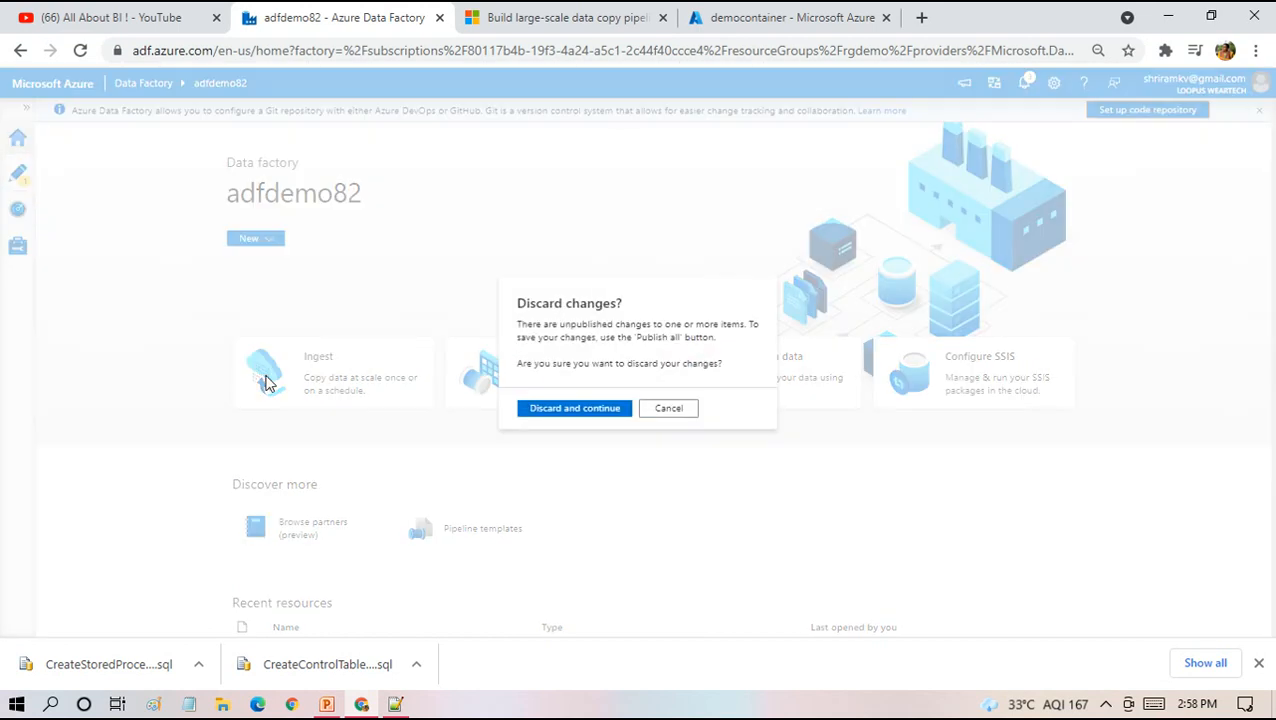
pyautogui.click(670, 410)
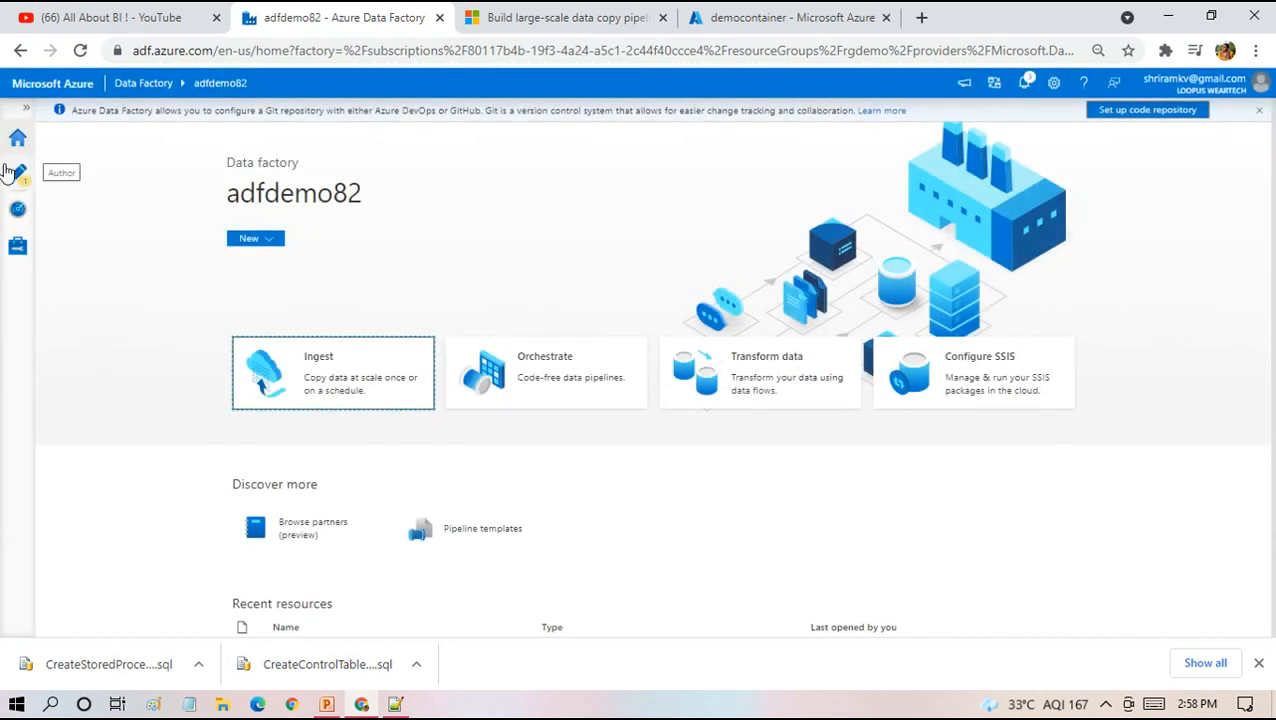
# Clear the unpublished authoring changes and start the Copy Data tool with the Metadata-driven copy task (Preview) type
pyautogui.click(17, 173)
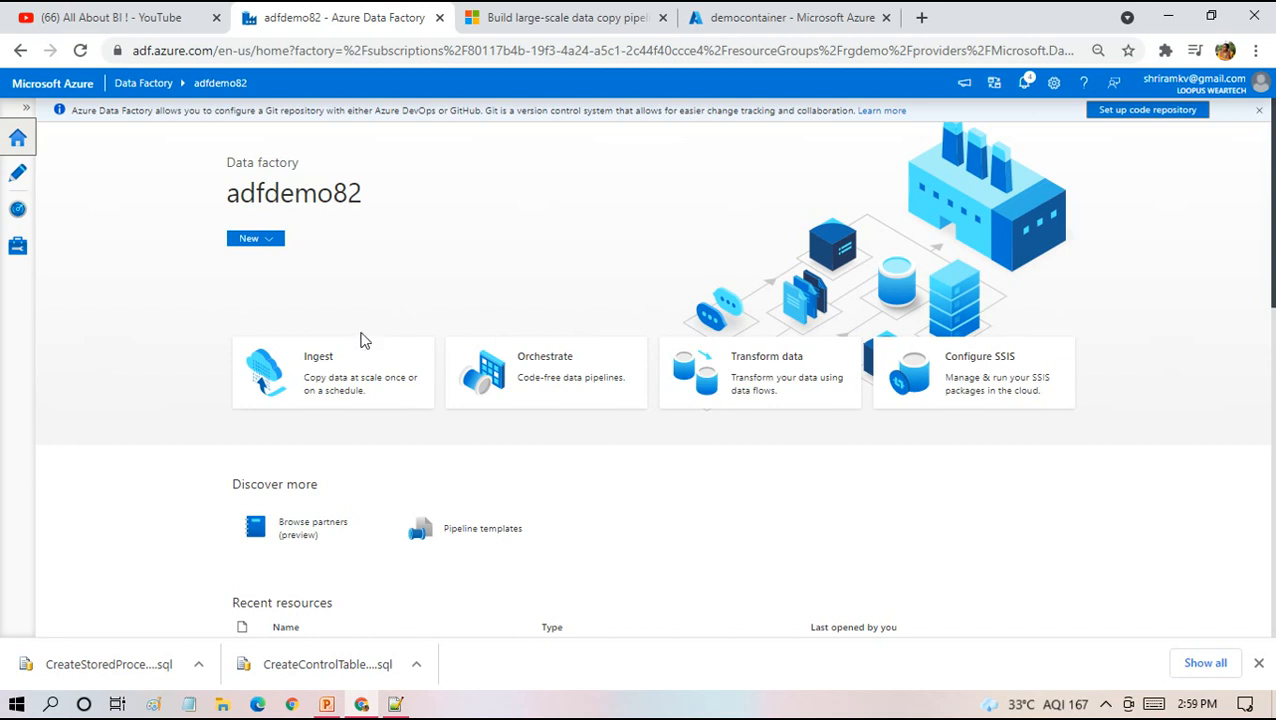
pyautogui.click(322, 365)
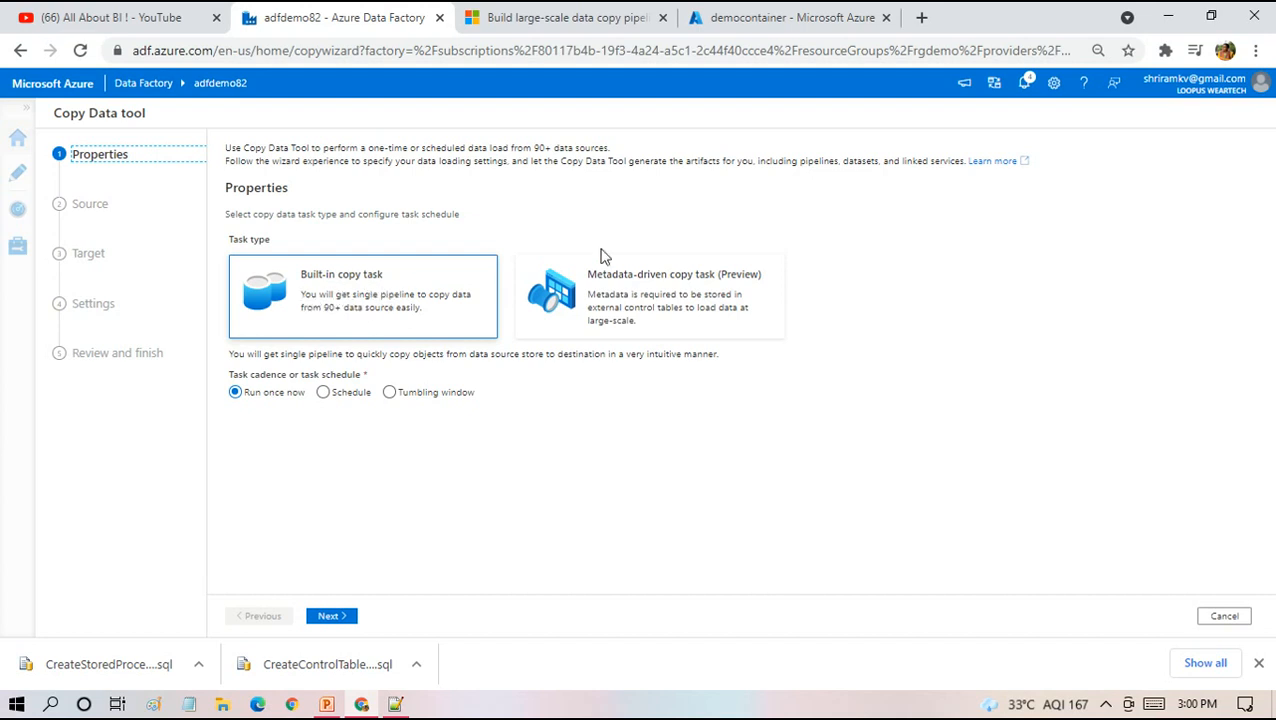
pyautogui.click(627, 290)
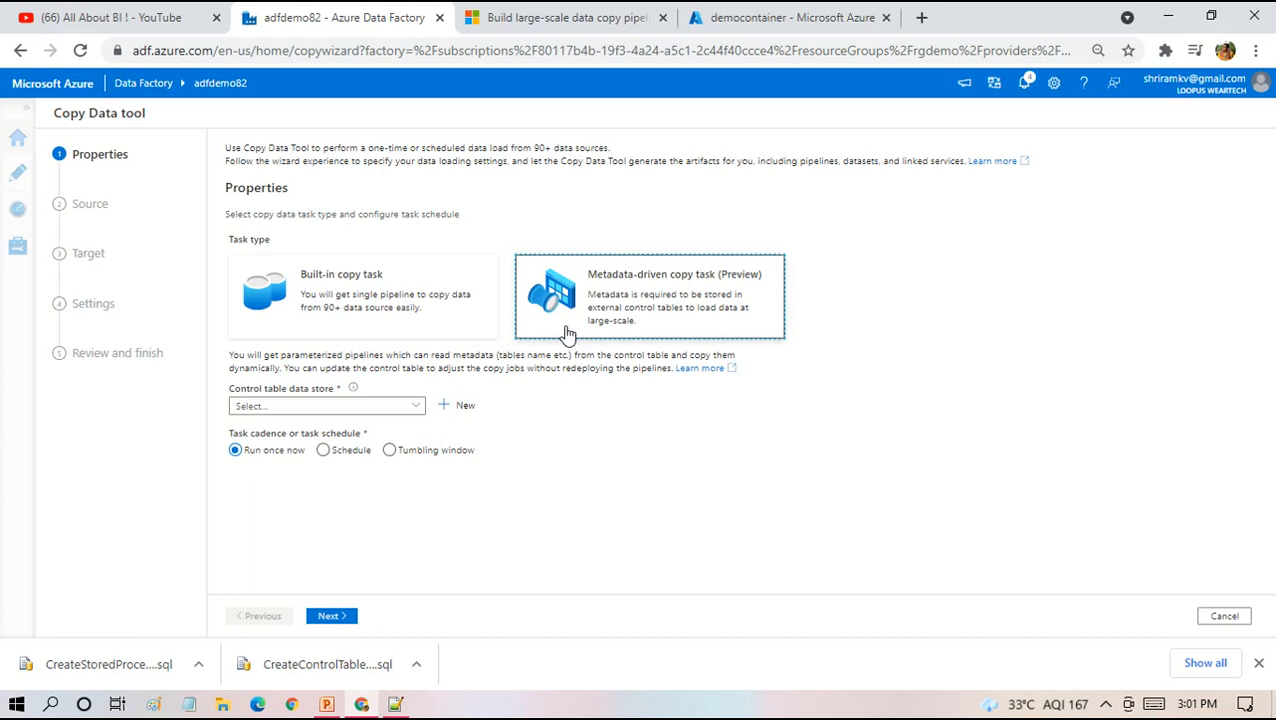
# Open Notepad, write "control table" as a note, and return to the Copy Data tool
pyautogui.click(190, 704)
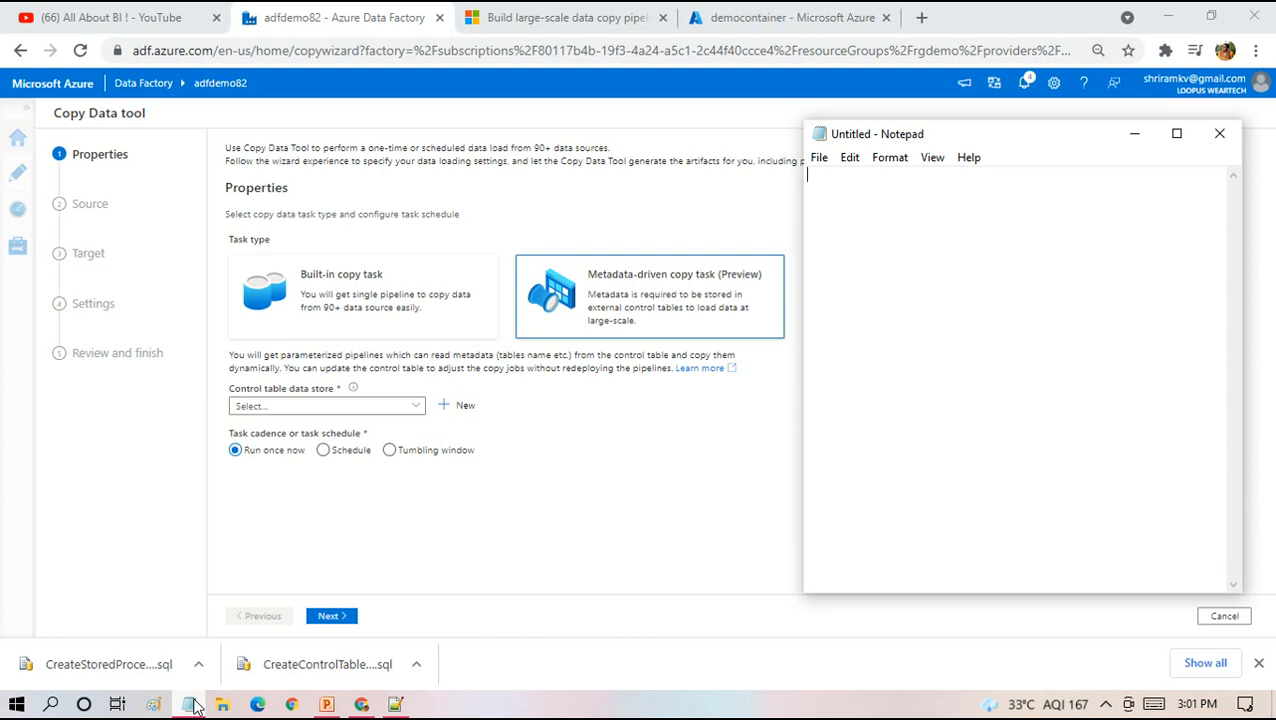
pyautogui.write('con')
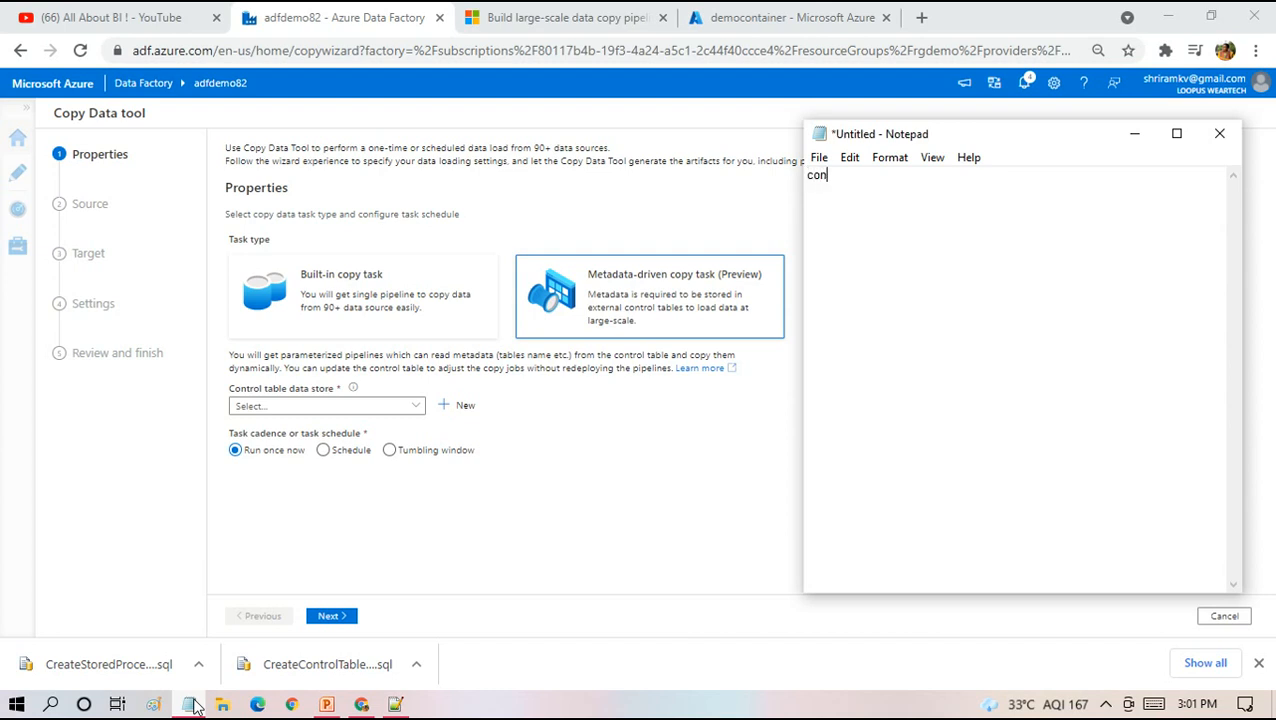
pyautogui.write('trol table')
pyautogui.click(672, 478)
# Choose AzureSqlDatabase1 as the control table data store and check the schema and table name fields for the new table
pyautogui.click(276, 407)
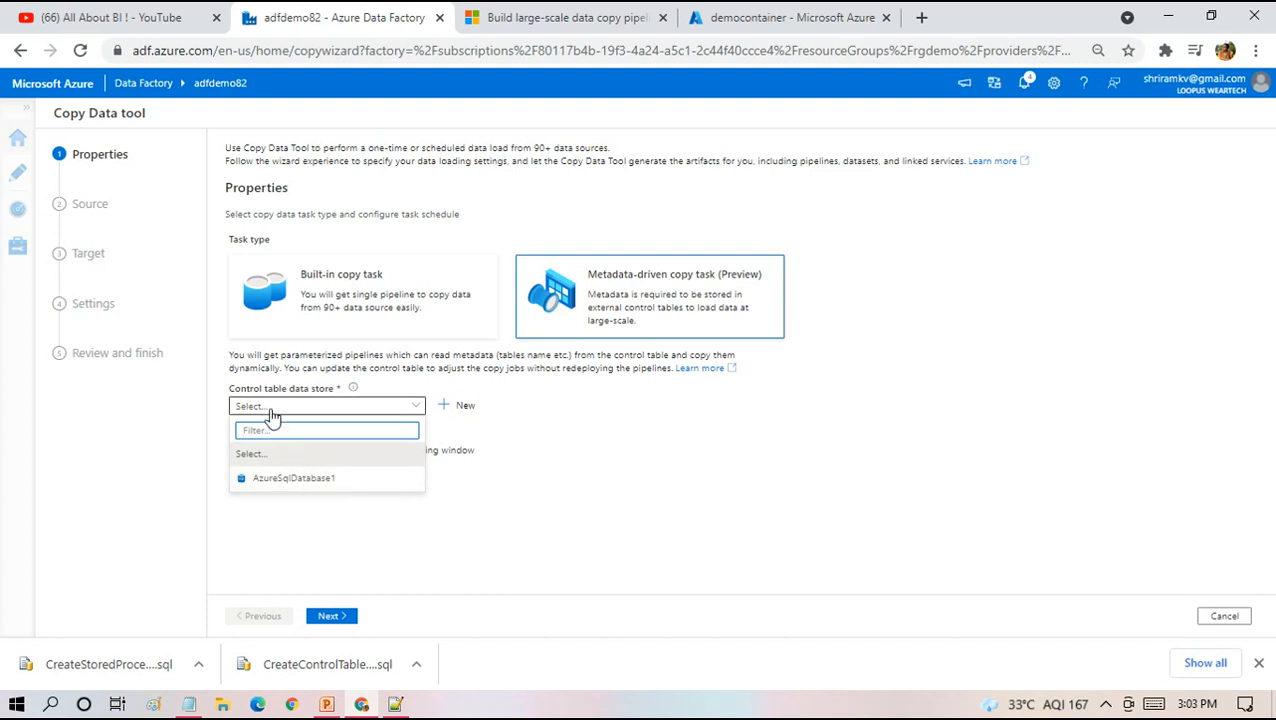
pyautogui.click(270, 480)
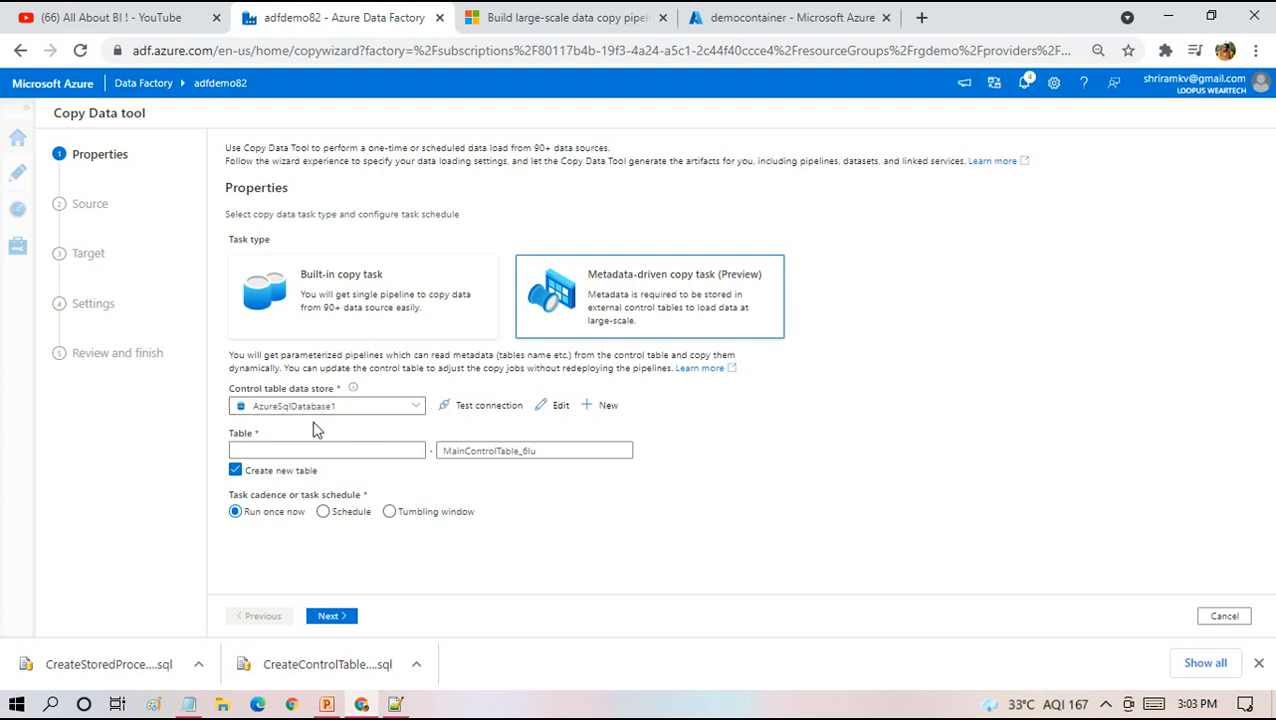
pyautogui.click(260, 448)
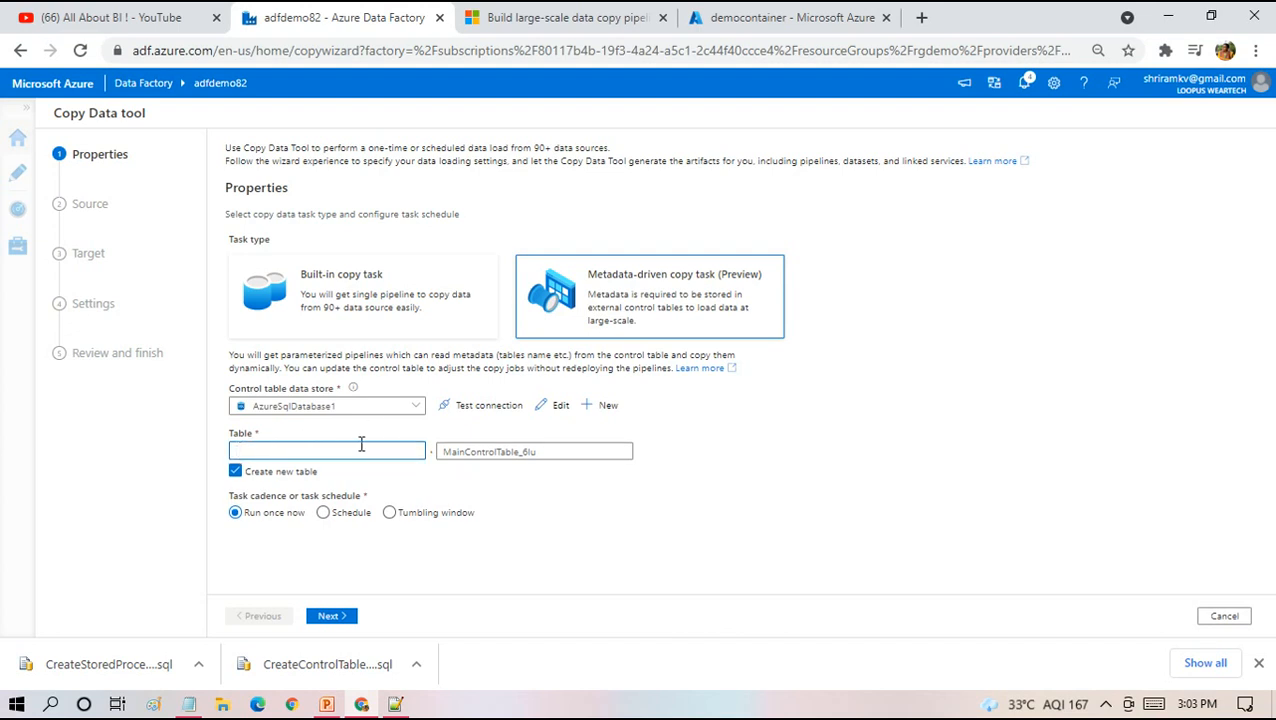
pyautogui.click(524, 450)
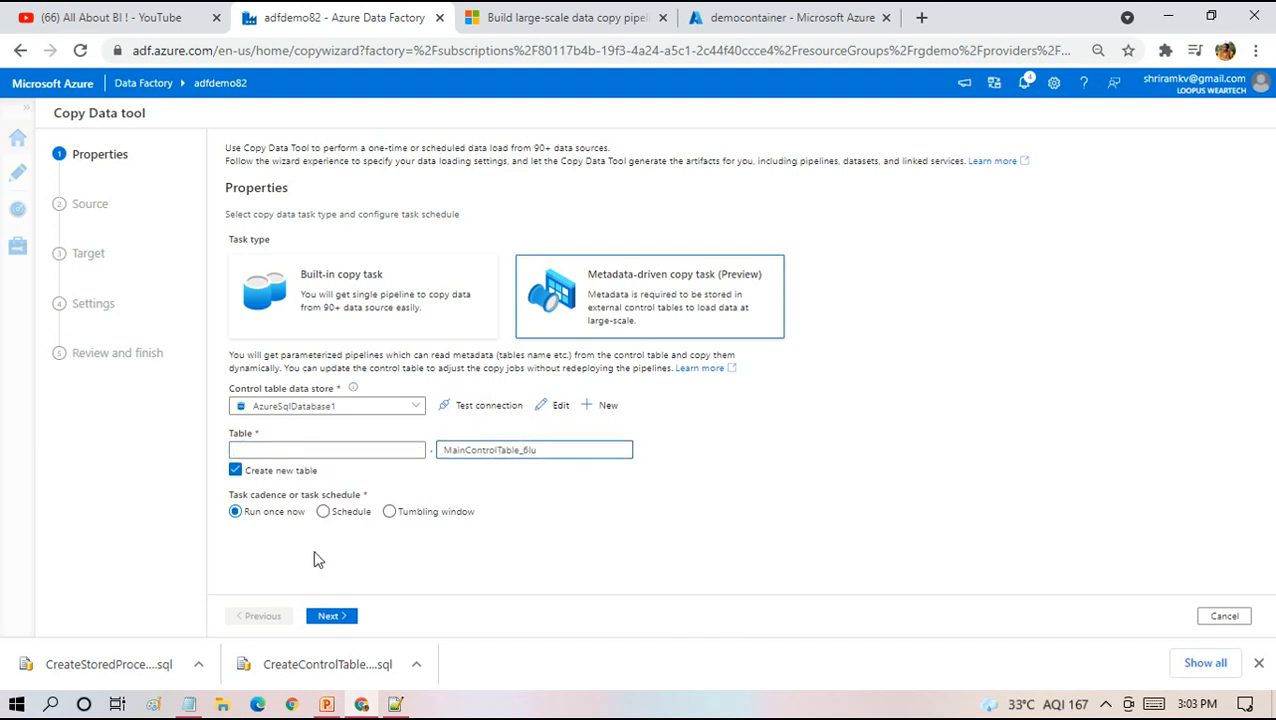
# Check the new control table's name and read the help text for the control table data store
pyautogui.doubleClick(469, 448)
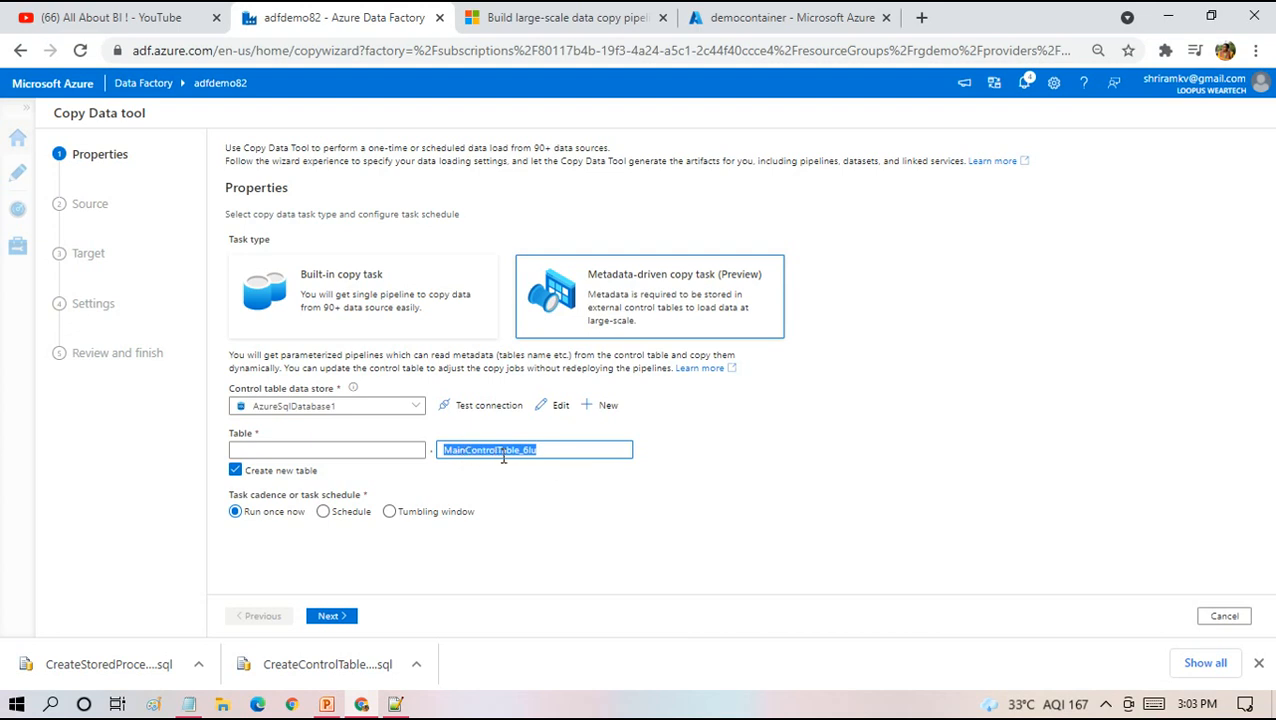
pyautogui.moveTo(354, 392)
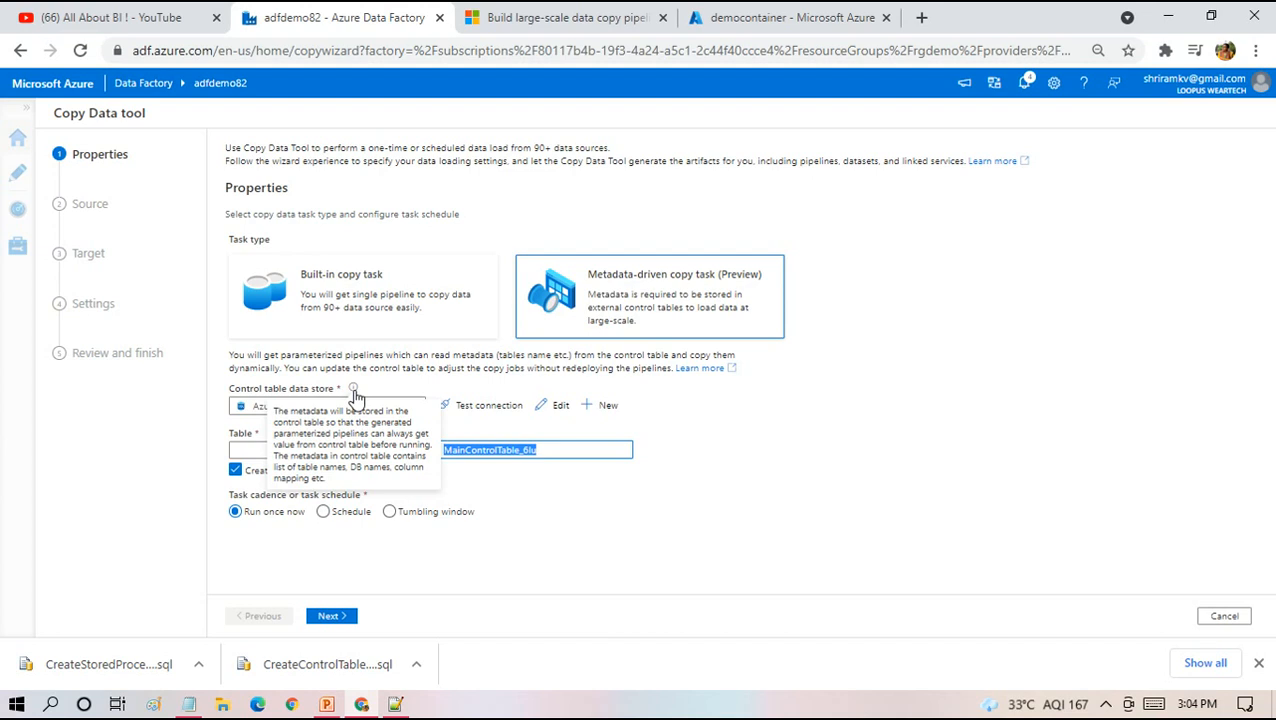
pyautogui.click(618, 480)
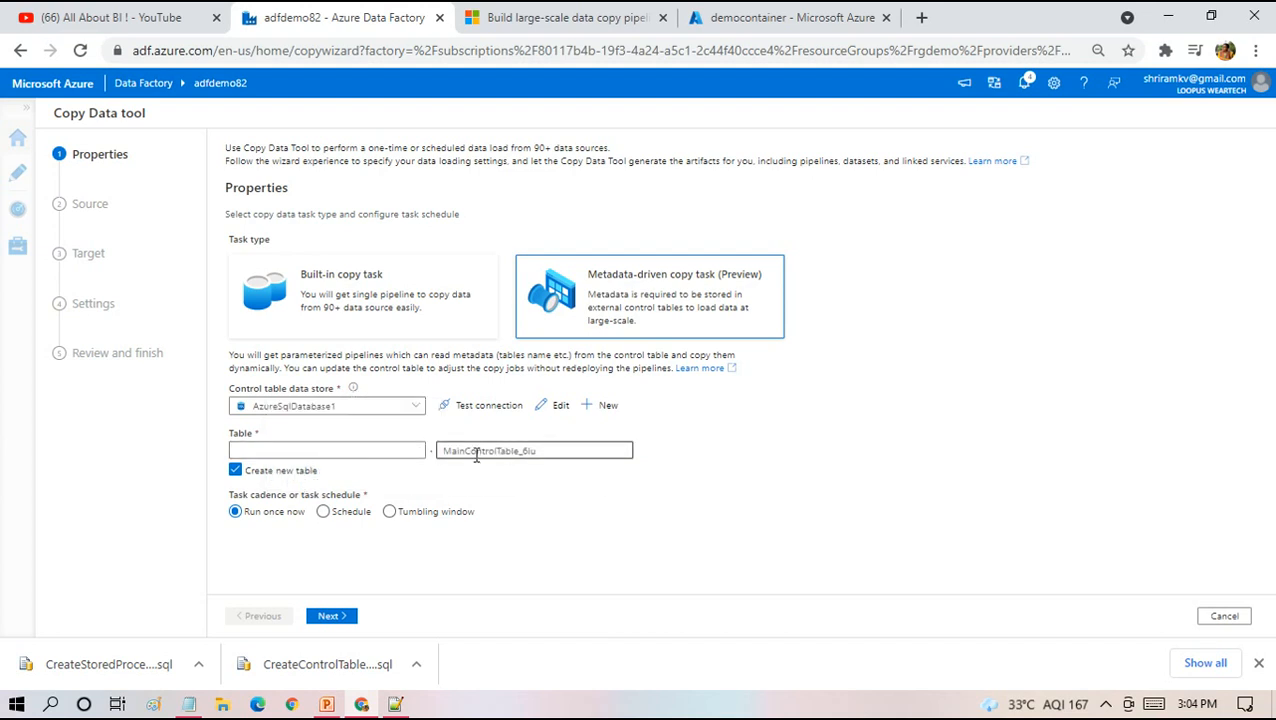
# Turn off creating a new control table, filter the existing tables by "cont", and re-enable Create new table
pyautogui.click(237, 475)
pyautogui.click(293, 451)
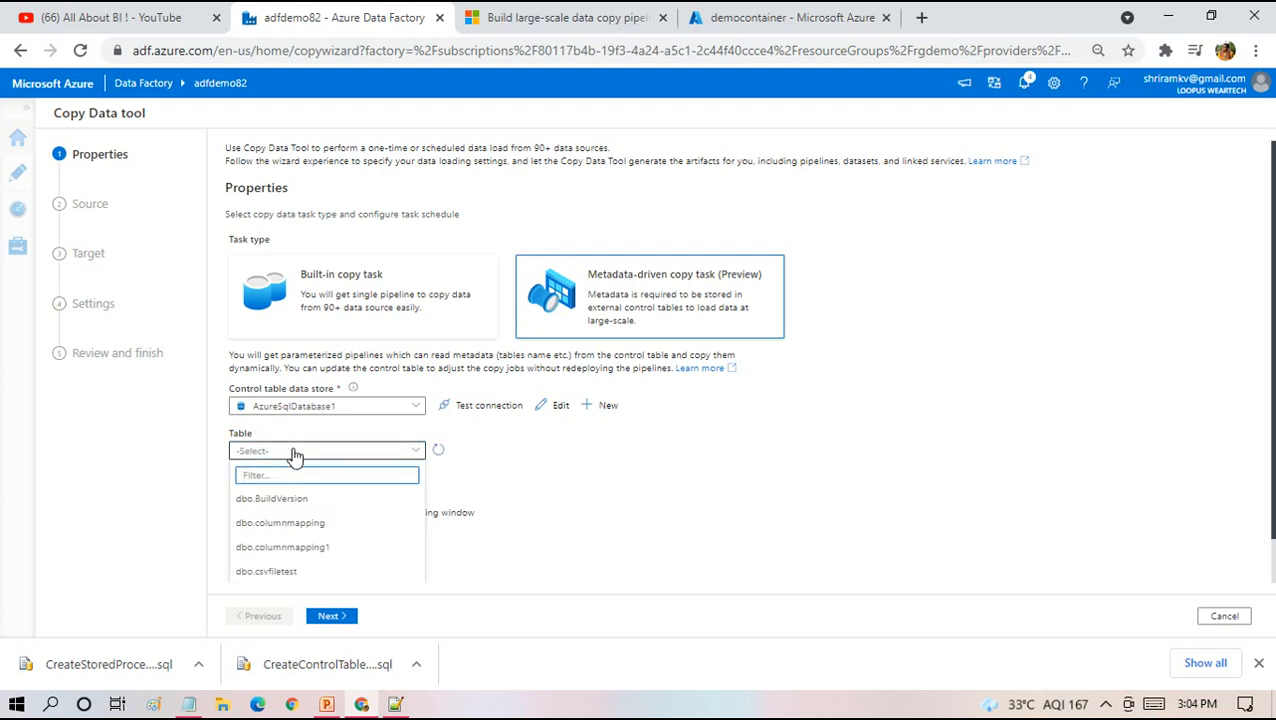
pyautogui.write('cont')
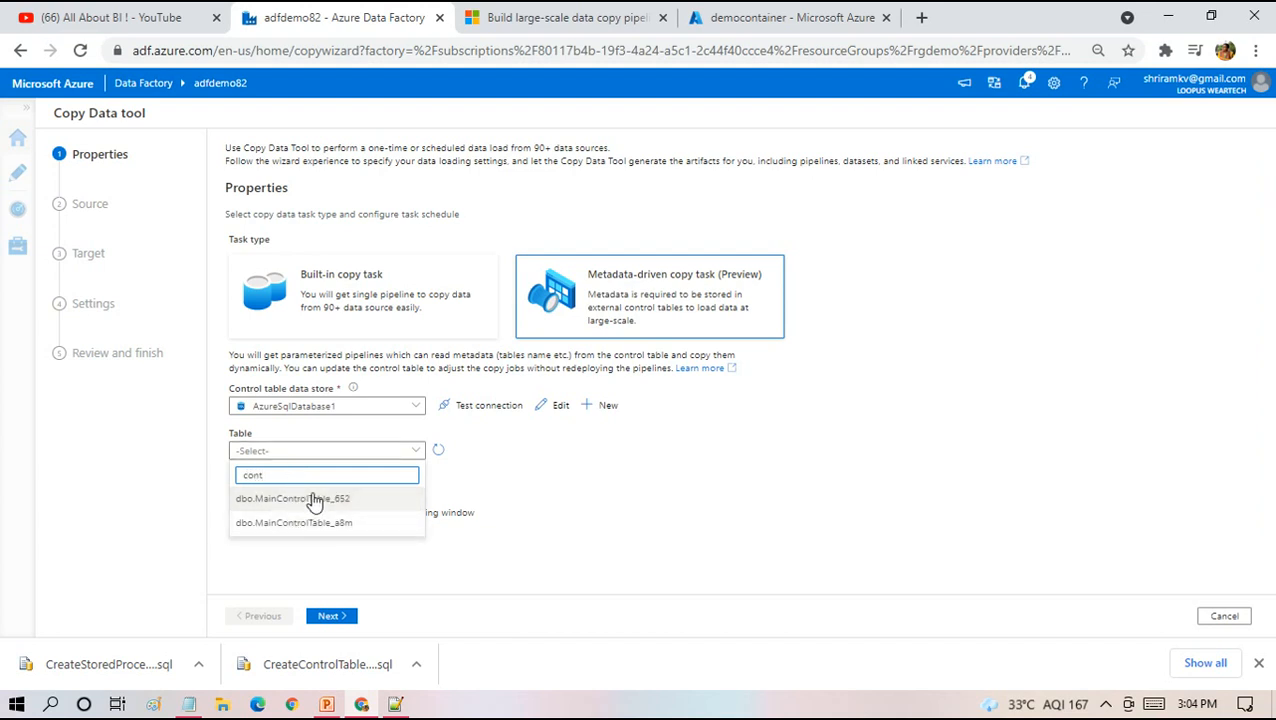
pyautogui.click(541, 447)
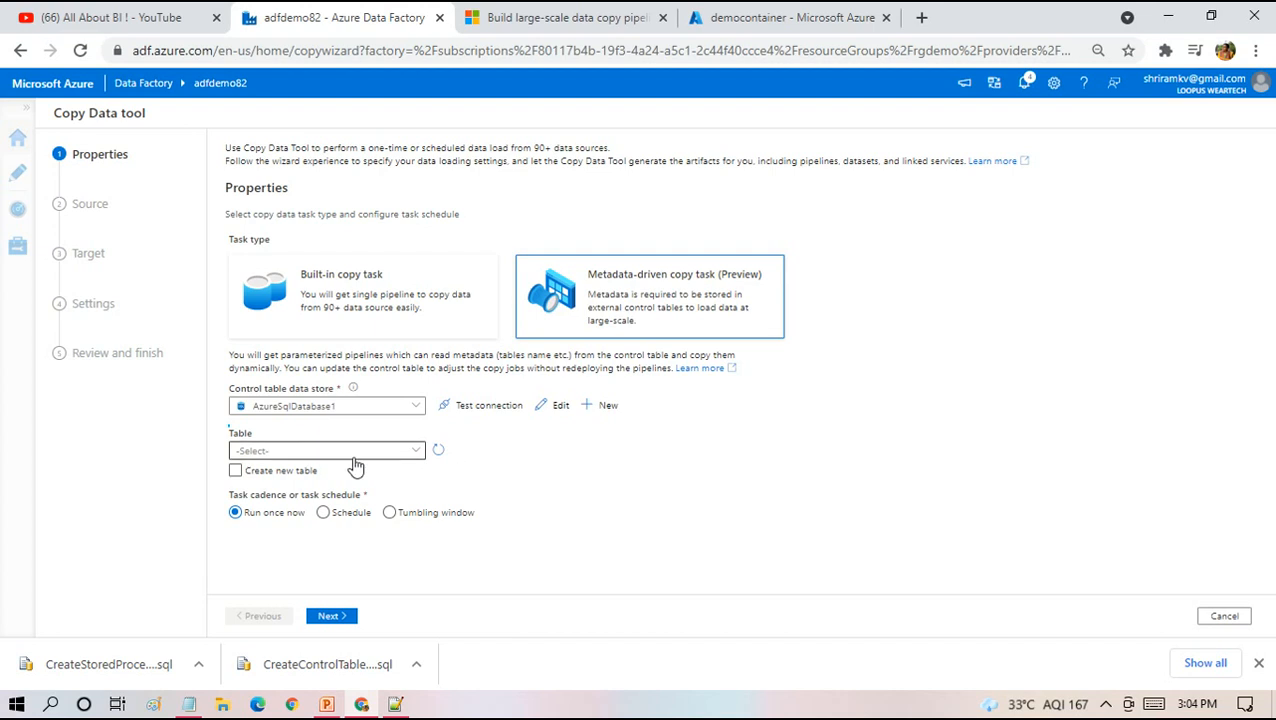
pyautogui.click(236, 470)
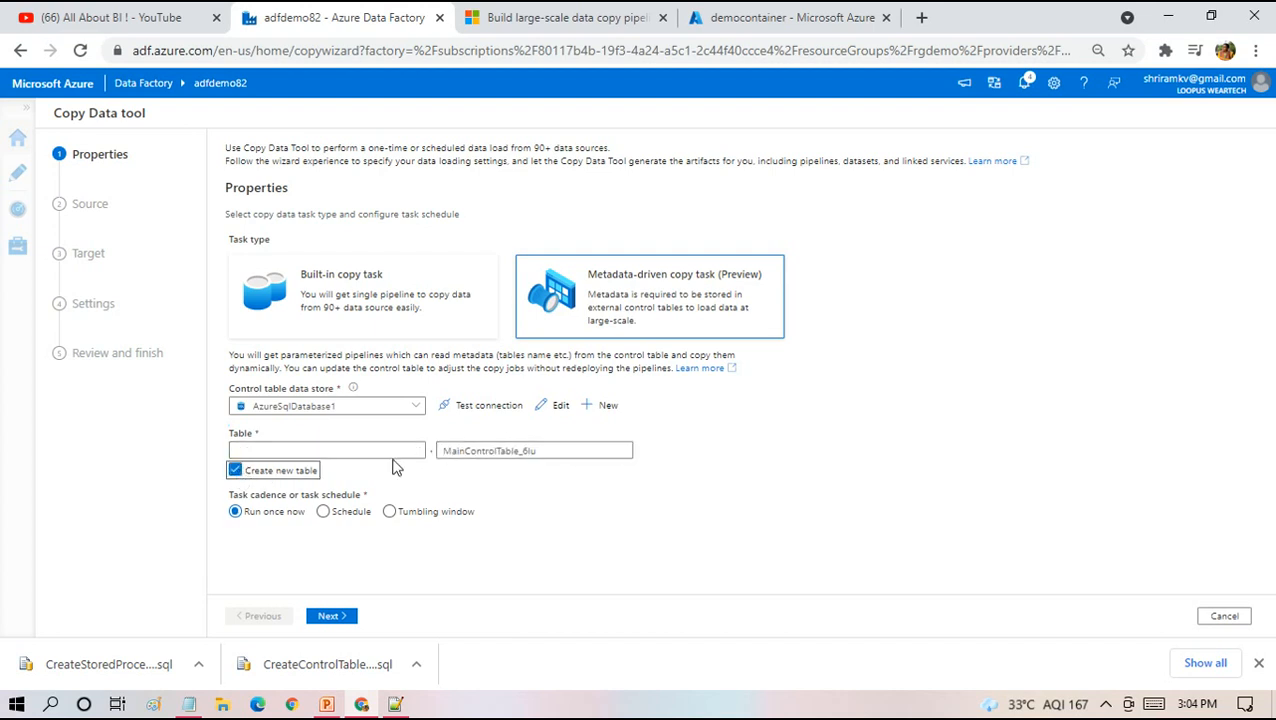
# Compare the task cadence options, set the cadence to Schedule, and continue to the source data store
pyautogui.click(249, 448)
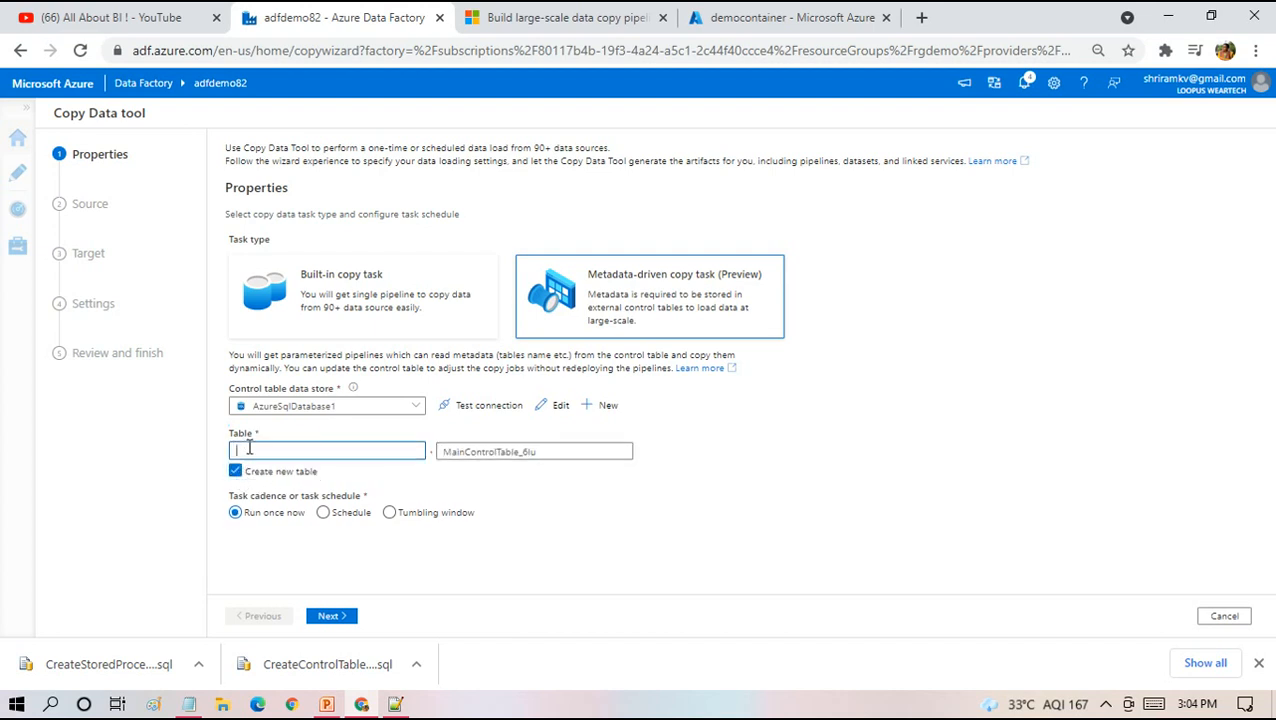
pyautogui.click(403, 516)
pyautogui.click(289, 514)
pyautogui.click(344, 515)
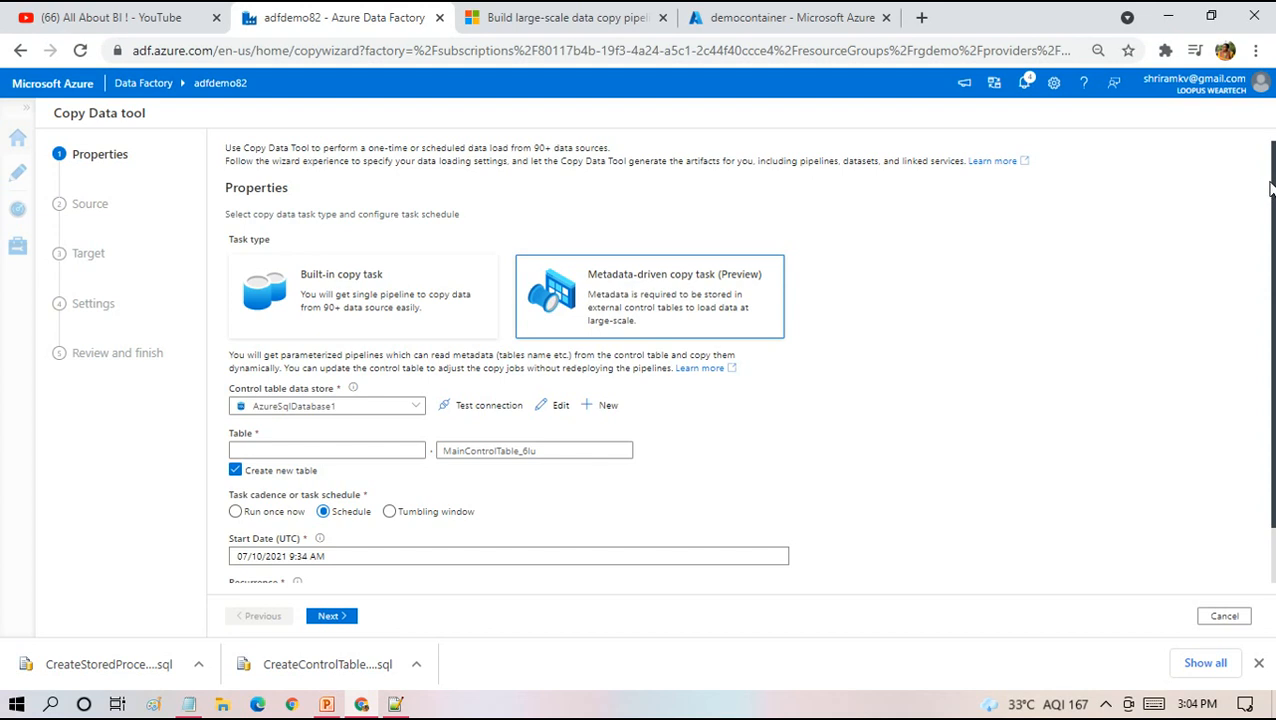
pyautogui.scroll(-1, 1272, 192)
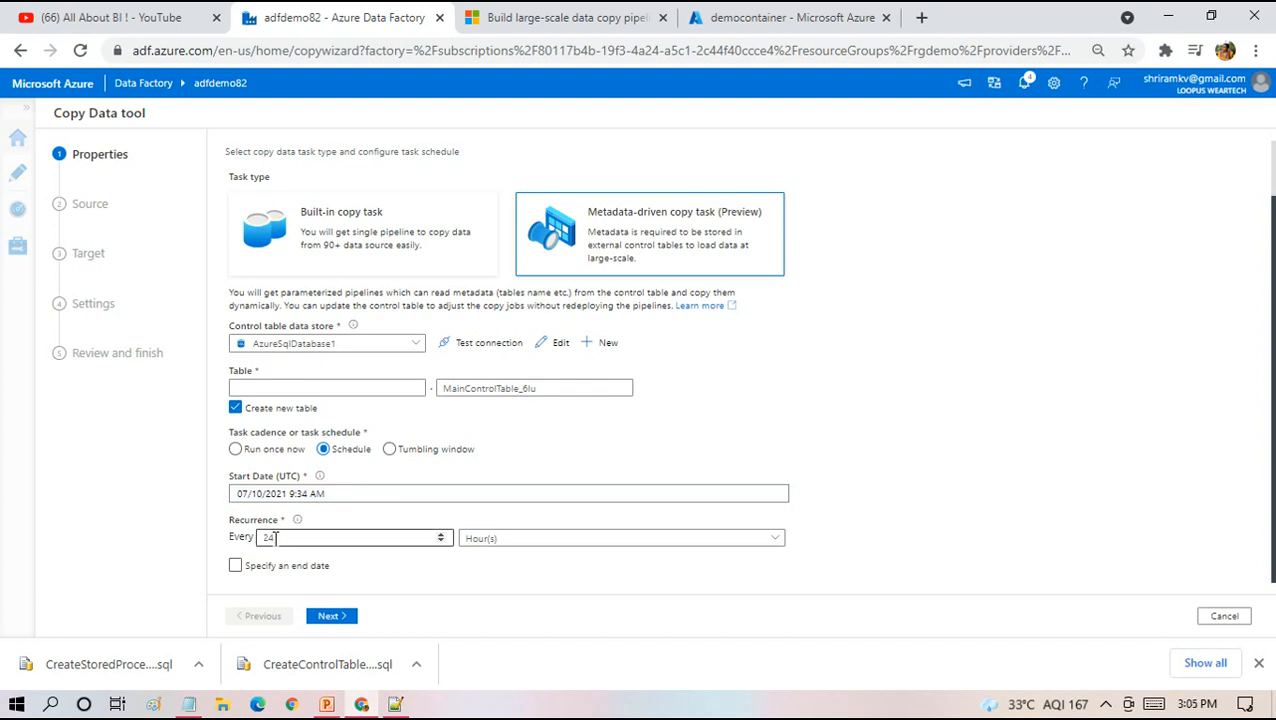
pyautogui.click(334, 617)
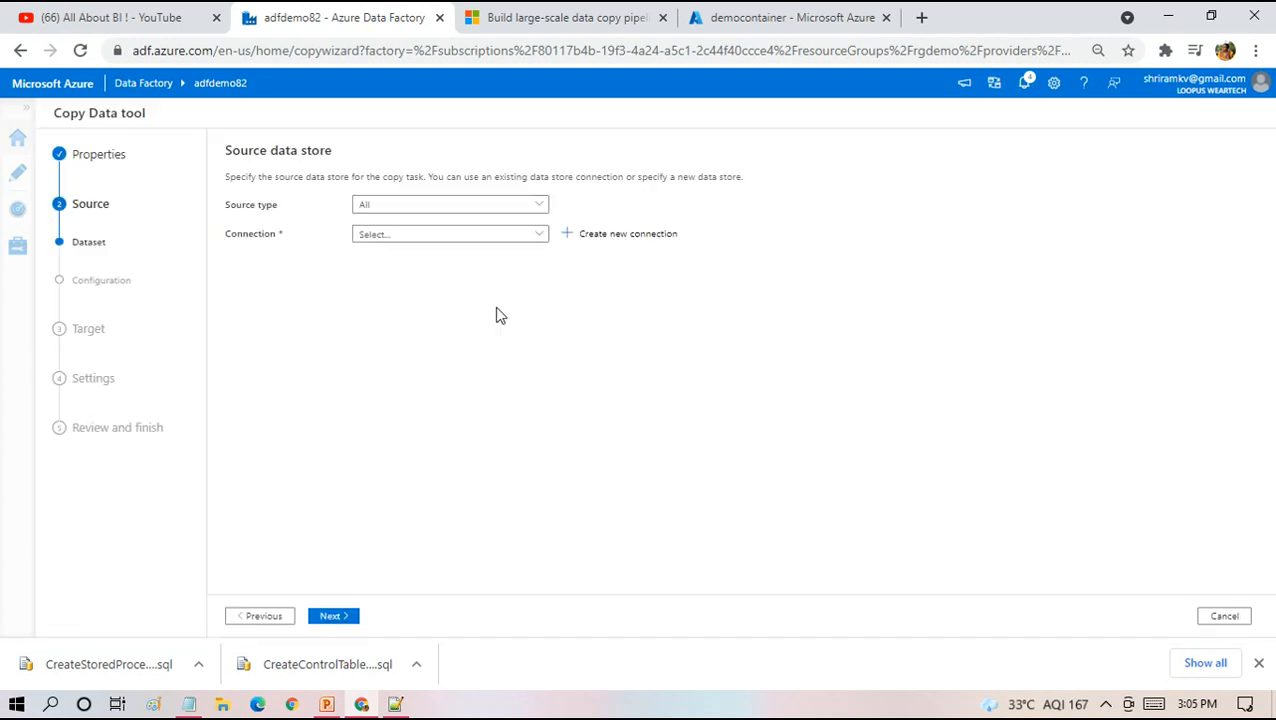
# Set the source type to Azure SQL Database and choose AzureSqlDatabase1 as the source connection
pyautogui.click(362, 205)
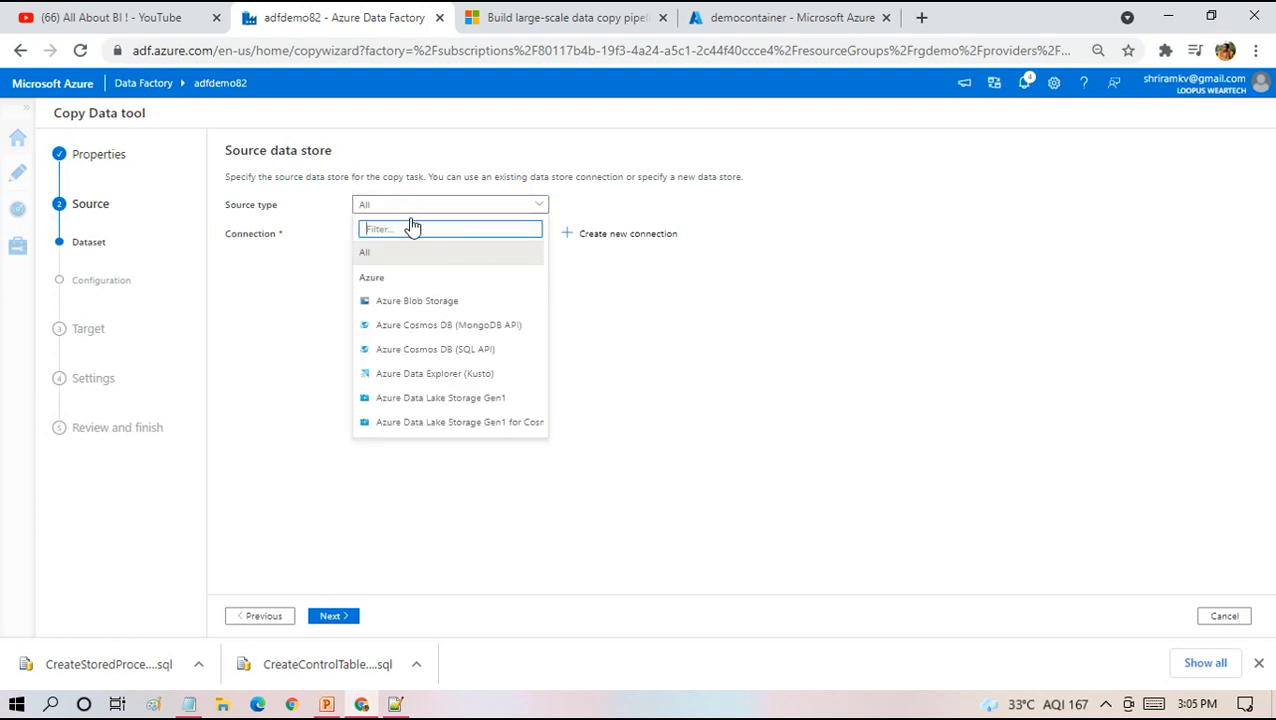
pyautogui.write('sql')
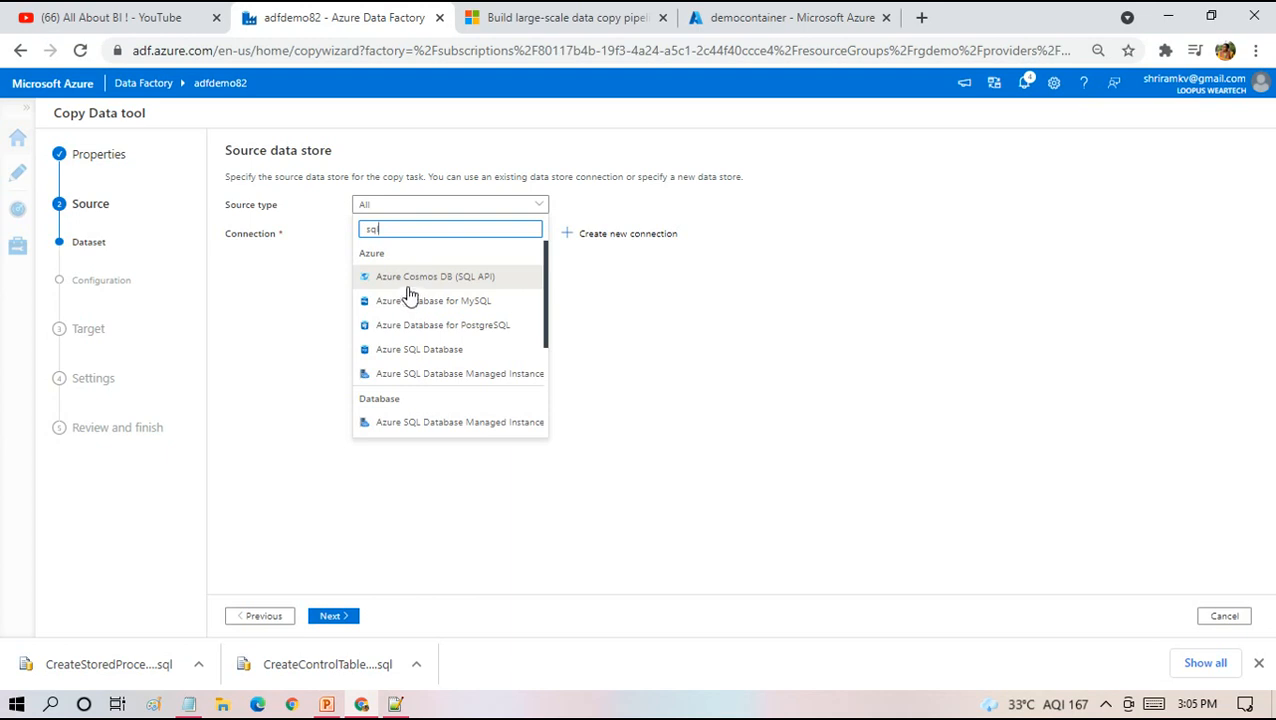
pyautogui.click(440, 350)
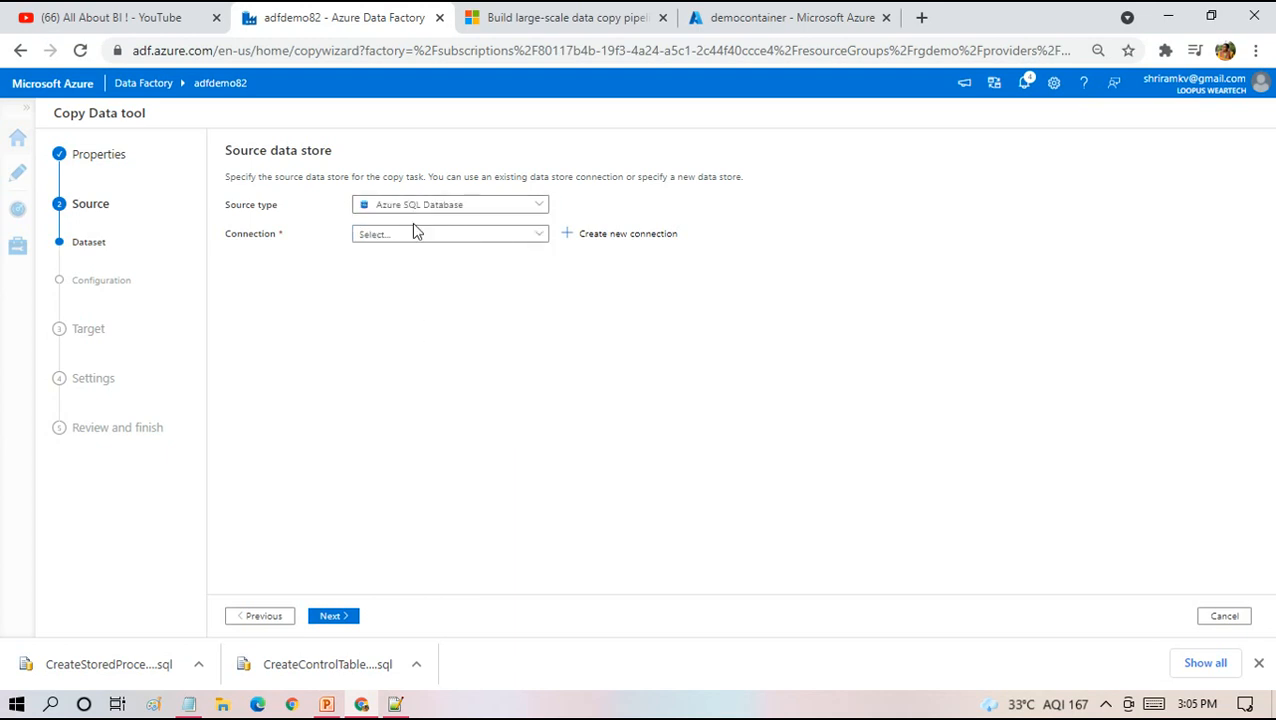
pyautogui.click(393, 237)
pyautogui.click(378, 307)
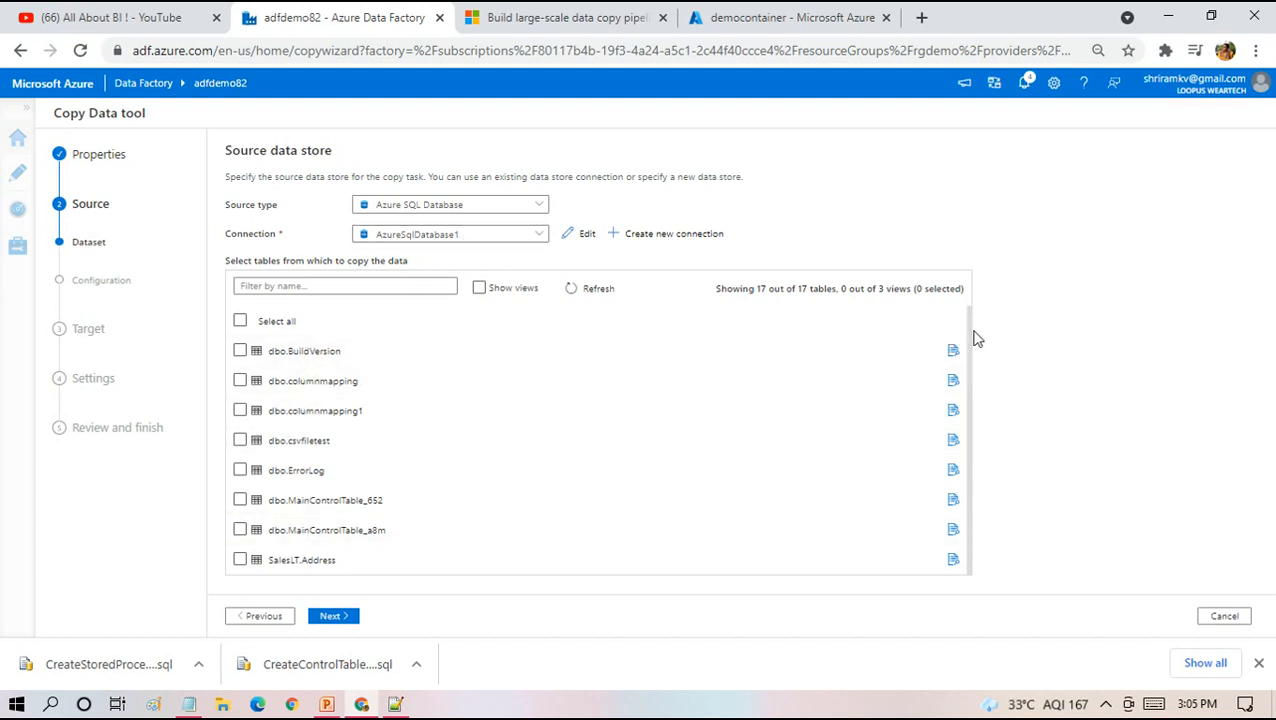
# Select all source tables and set the loading behavior to Configure for each table individually
pyautogui.moveTo(973, 343); pyautogui.dragTo(948, 281)
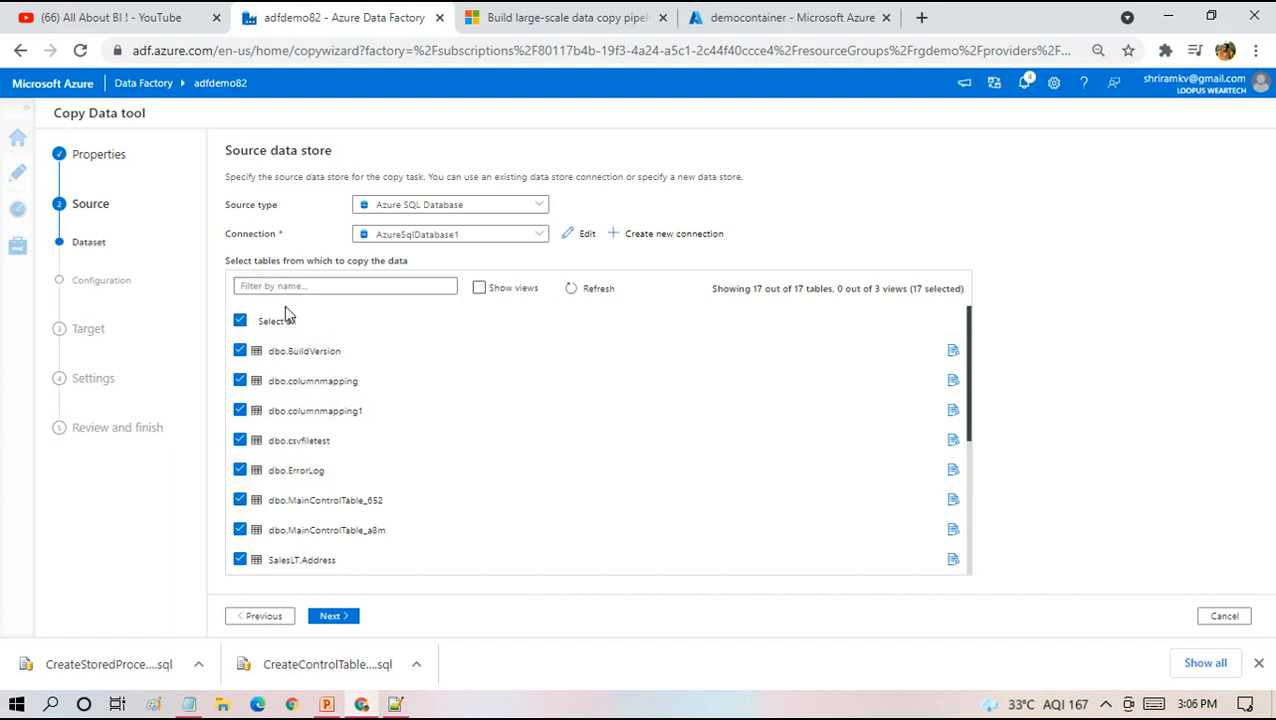
pyautogui.click(347, 621)
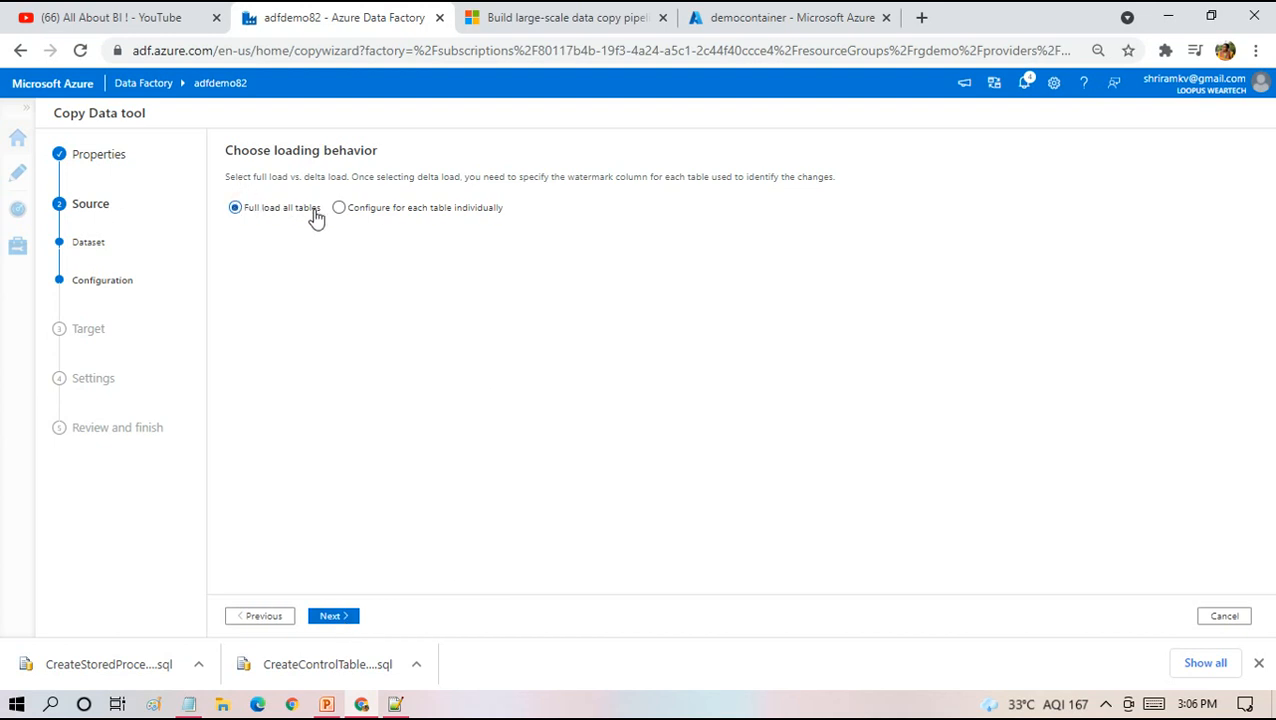
pyautogui.click(386, 212)
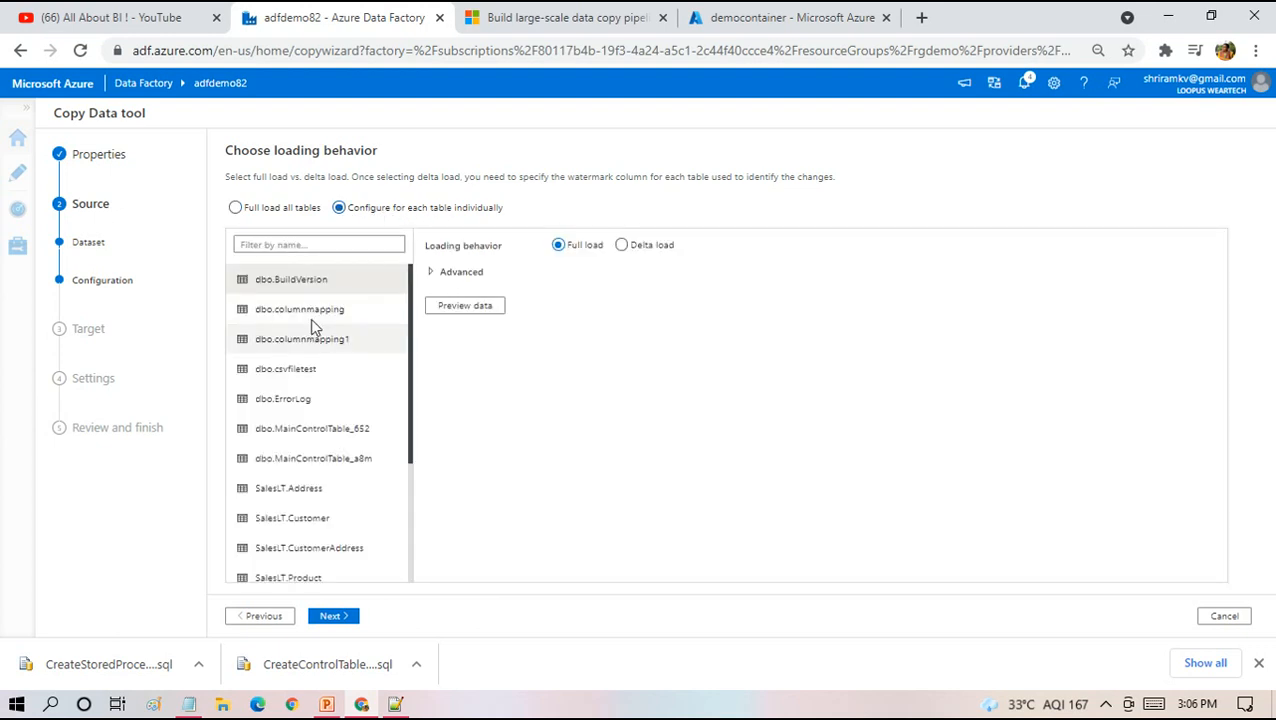
# Check the loading behavior options of several source tables, including dbo.BuildVersion, dbo.columnmapping and dbo.csvfiletest
pyautogui.rightClick(302, 388)
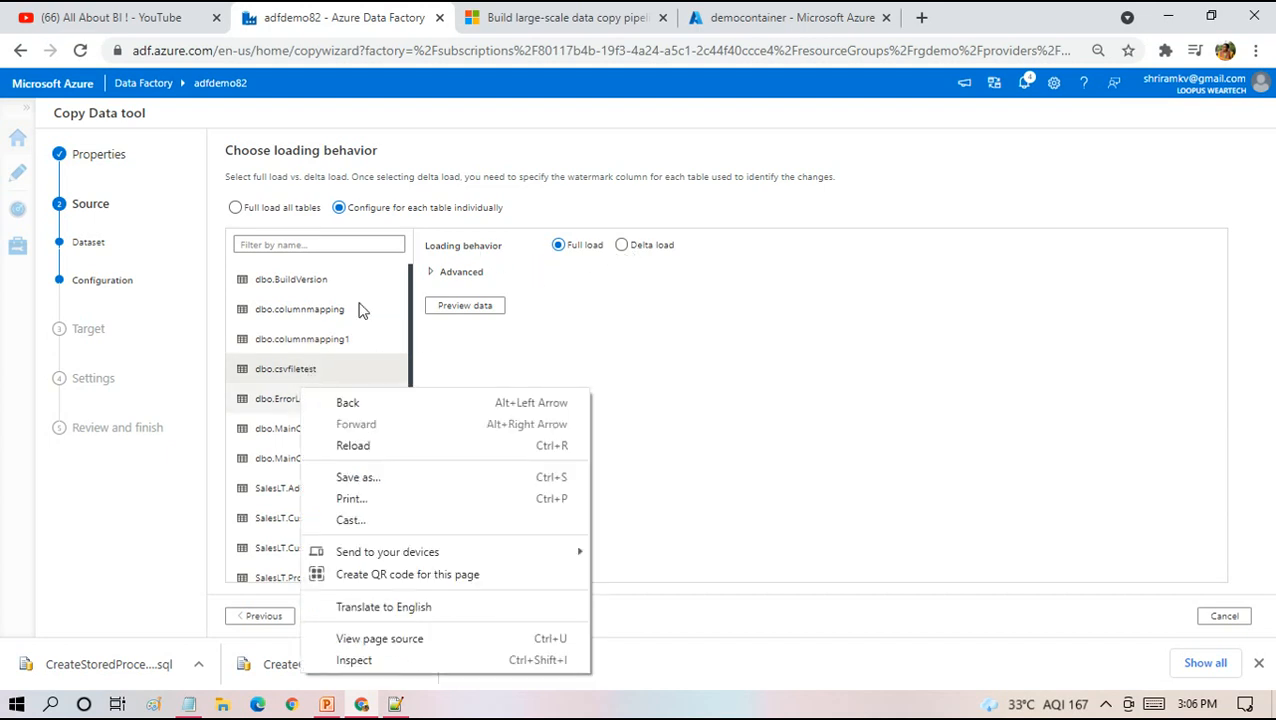
pyautogui.click(312, 278)
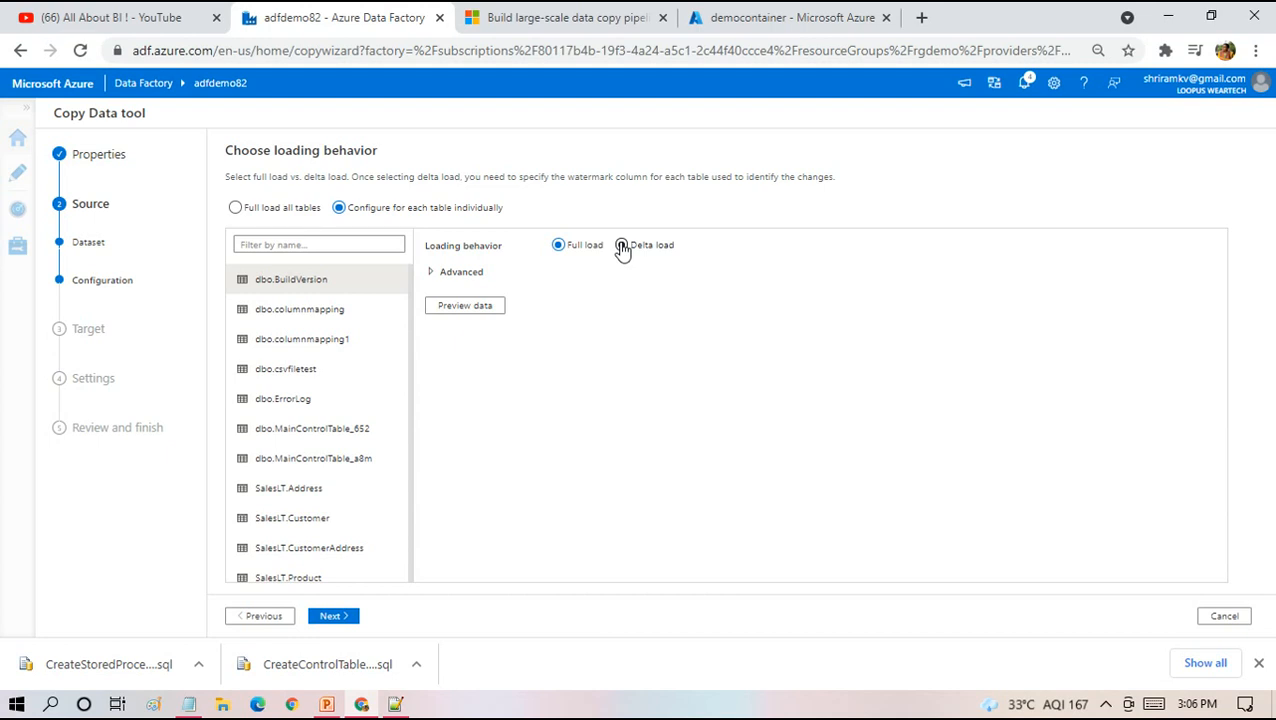
pyautogui.click(307, 314)
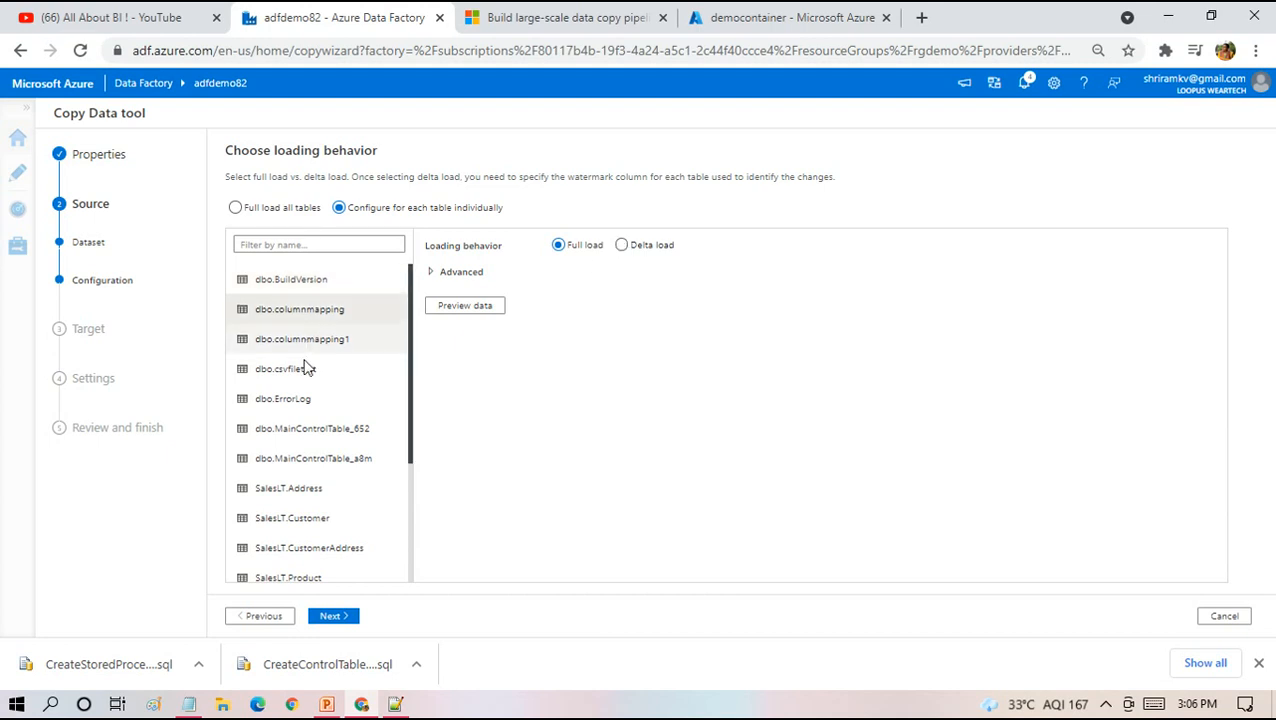
pyautogui.click(305, 366)
# Set dbo.BuildVersion to Delta load with VersionDate as the watermark column and 07/01/2021 00:00:00 as the start value
pyautogui.click(313, 284)
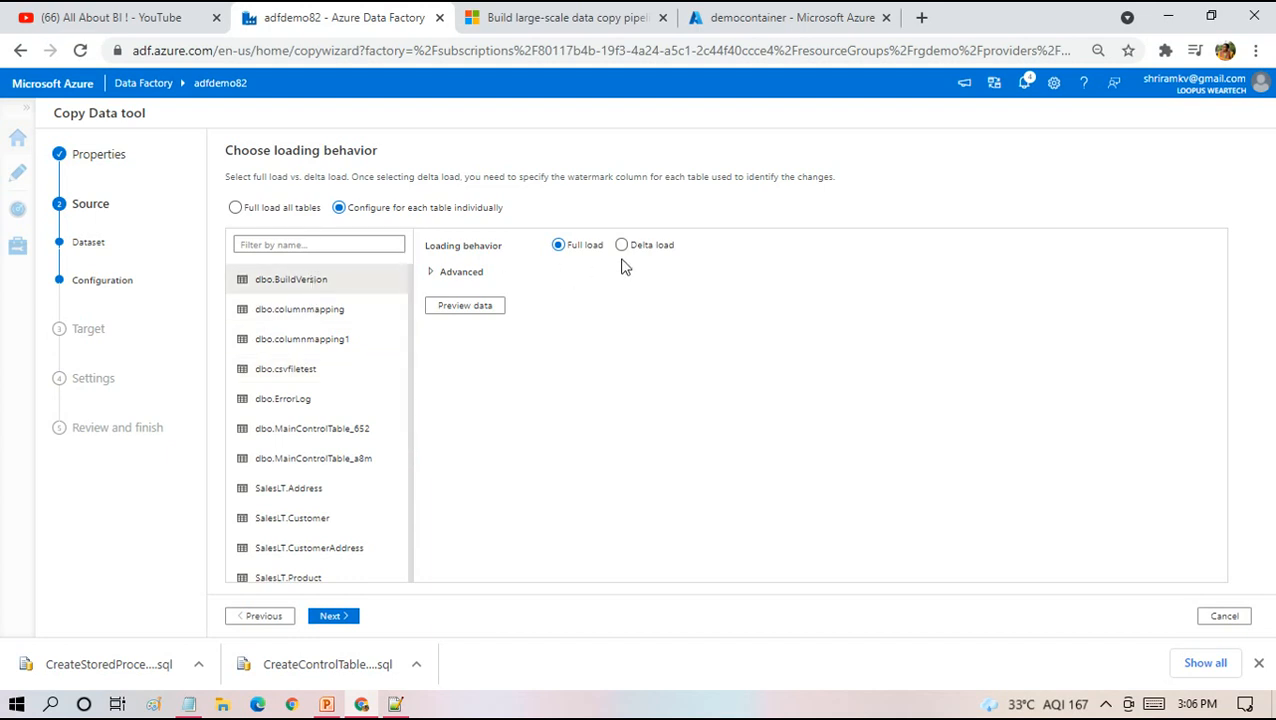
pyautogui.click(642, 247)
pyautogui.click(605, 276)
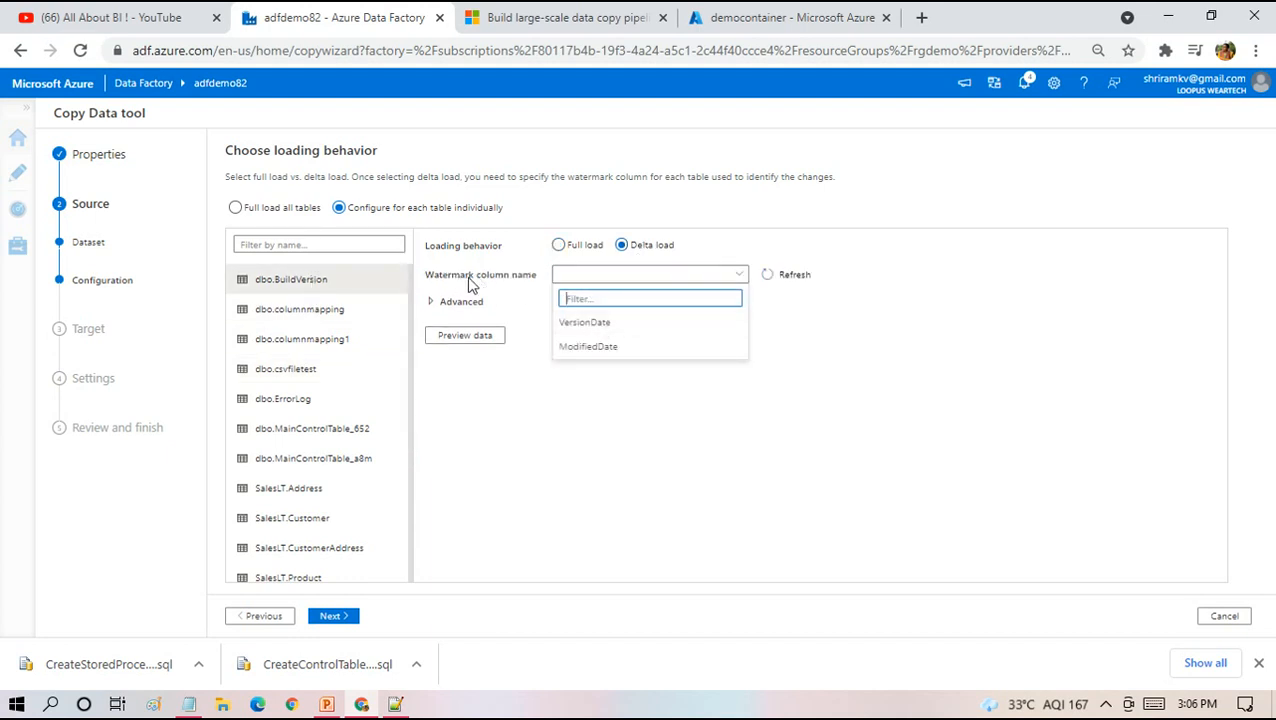
pyautogui.click(593, 324)
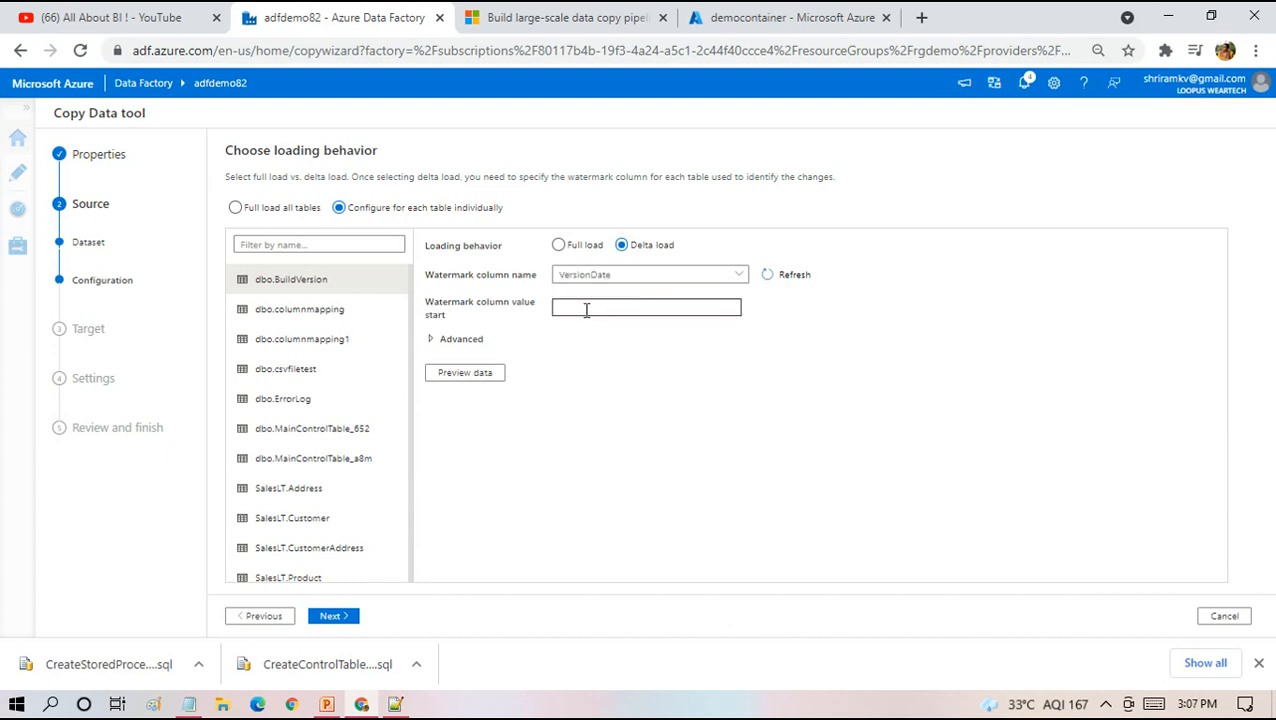
pyautogui.click(568, 310)
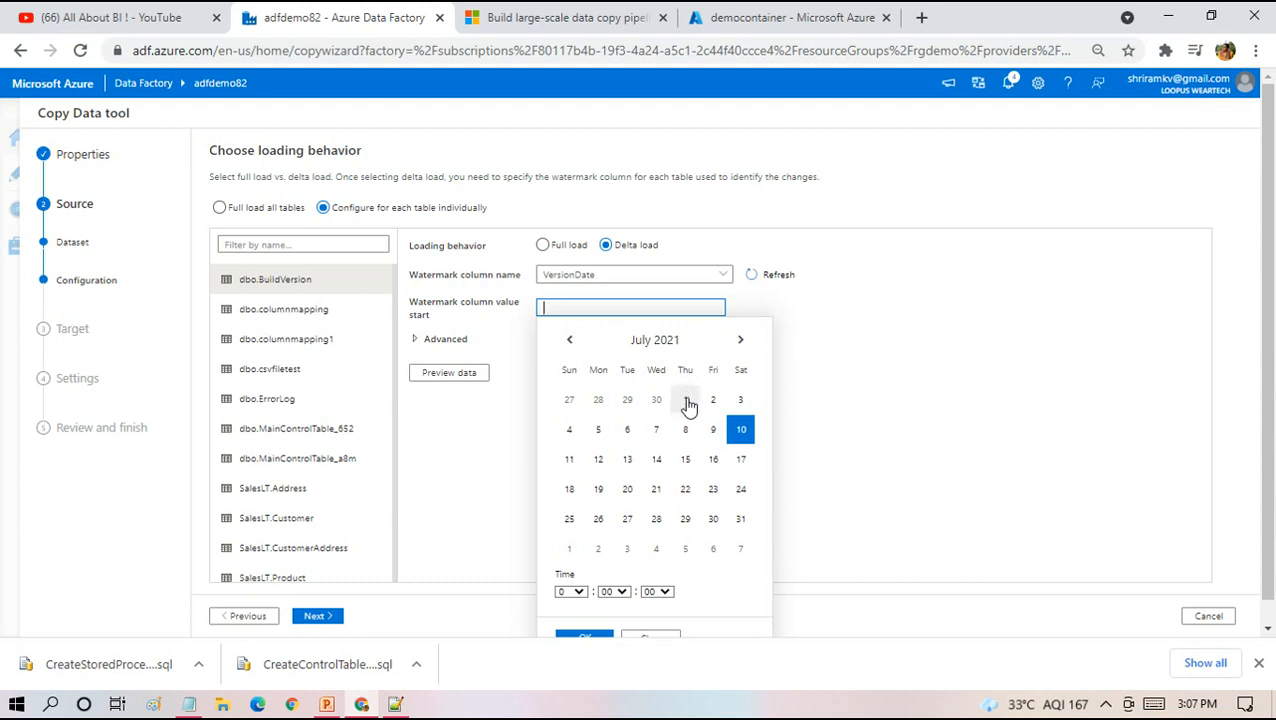
pyautogui.click(685, 400)
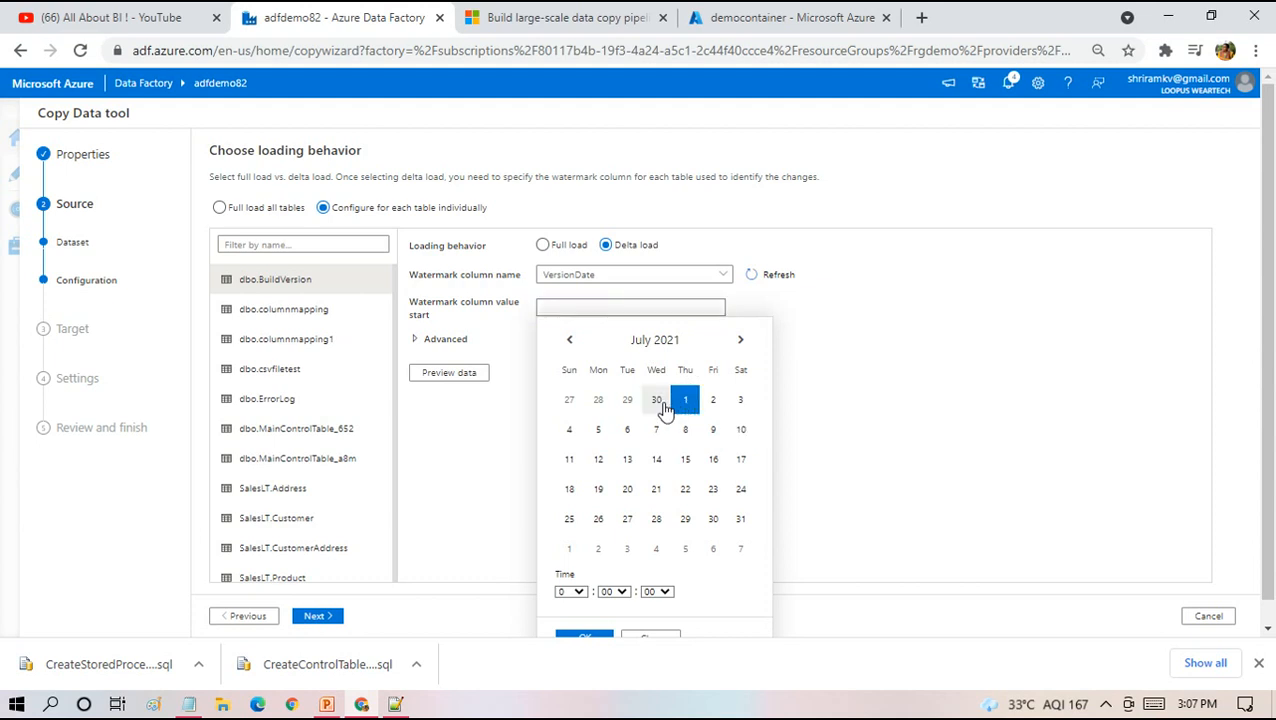
pyautogui.click(584, 635)
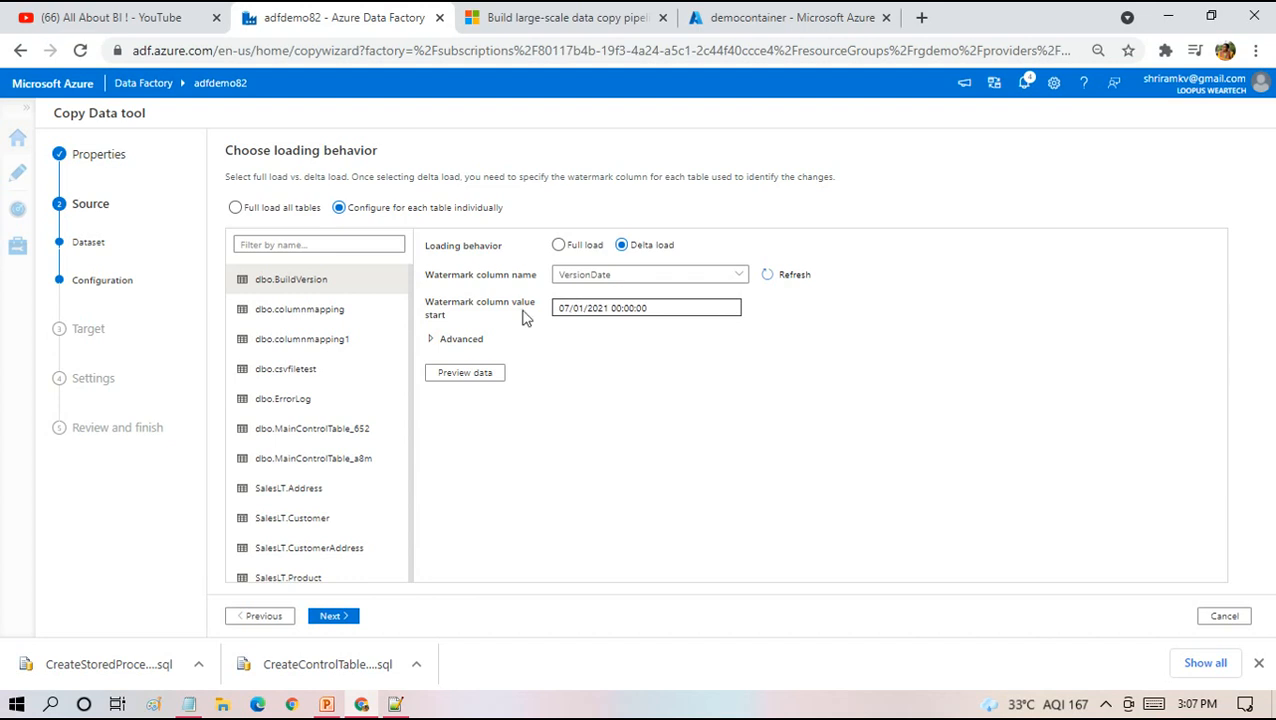
# Review the loading behavior of the dbo tables from dbo.columnmapping through dbo.ErrorLog
pyautogui.click(318, 307)
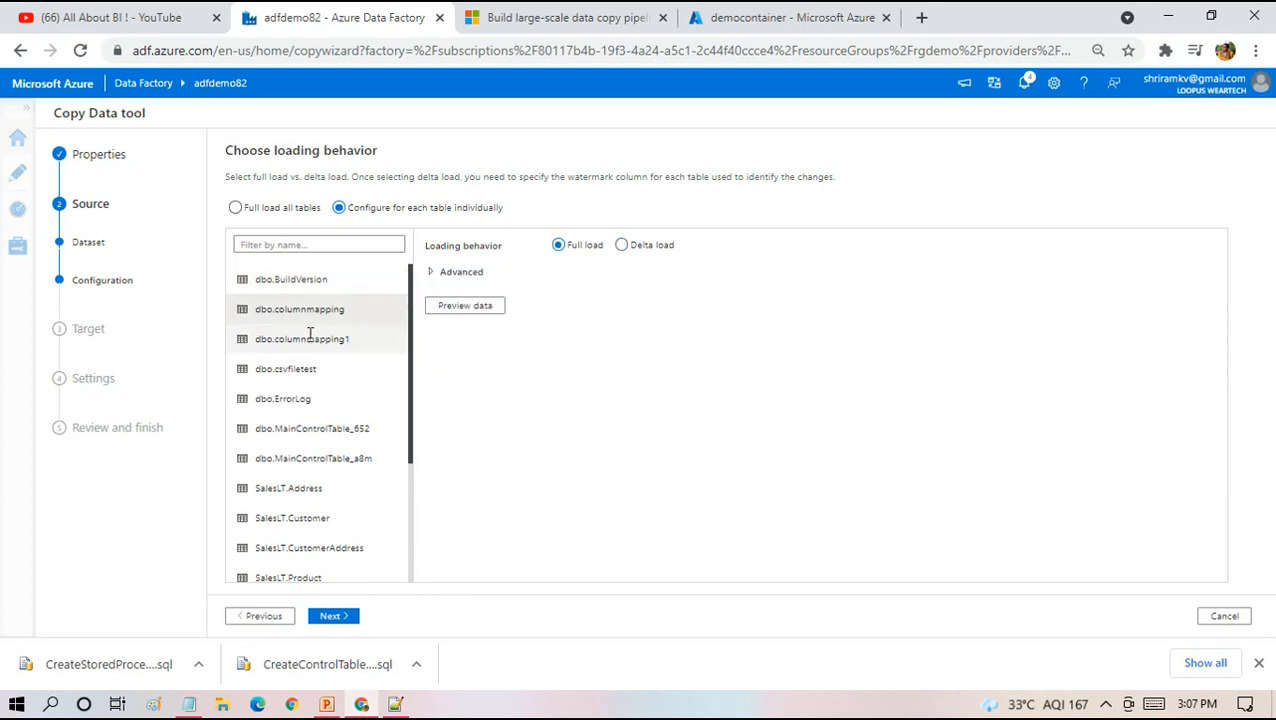
pyautogui.click(316, 338)
pyautogui.rightClick(306, 366)
pyautogui.click(291, 401)
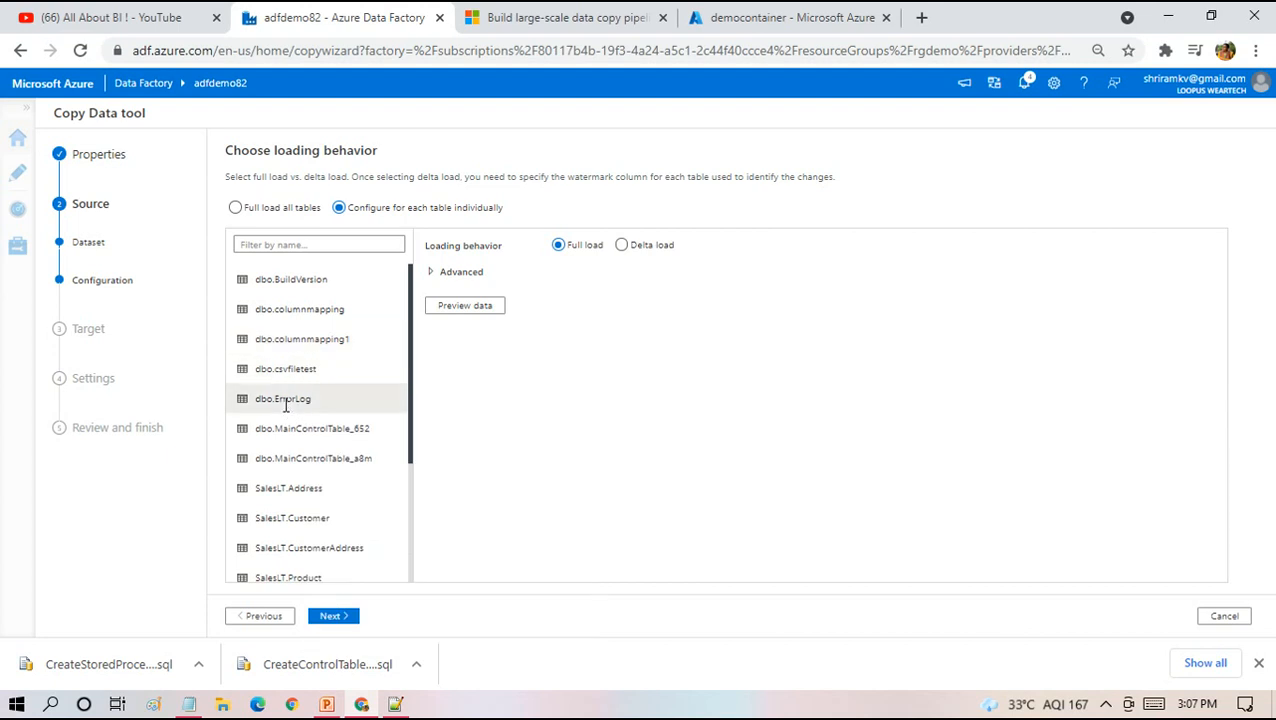
# Proceed to the target configuration and choose AzureDataLakeStorage1 as the destination connection
pyautogui.click(333, 616)
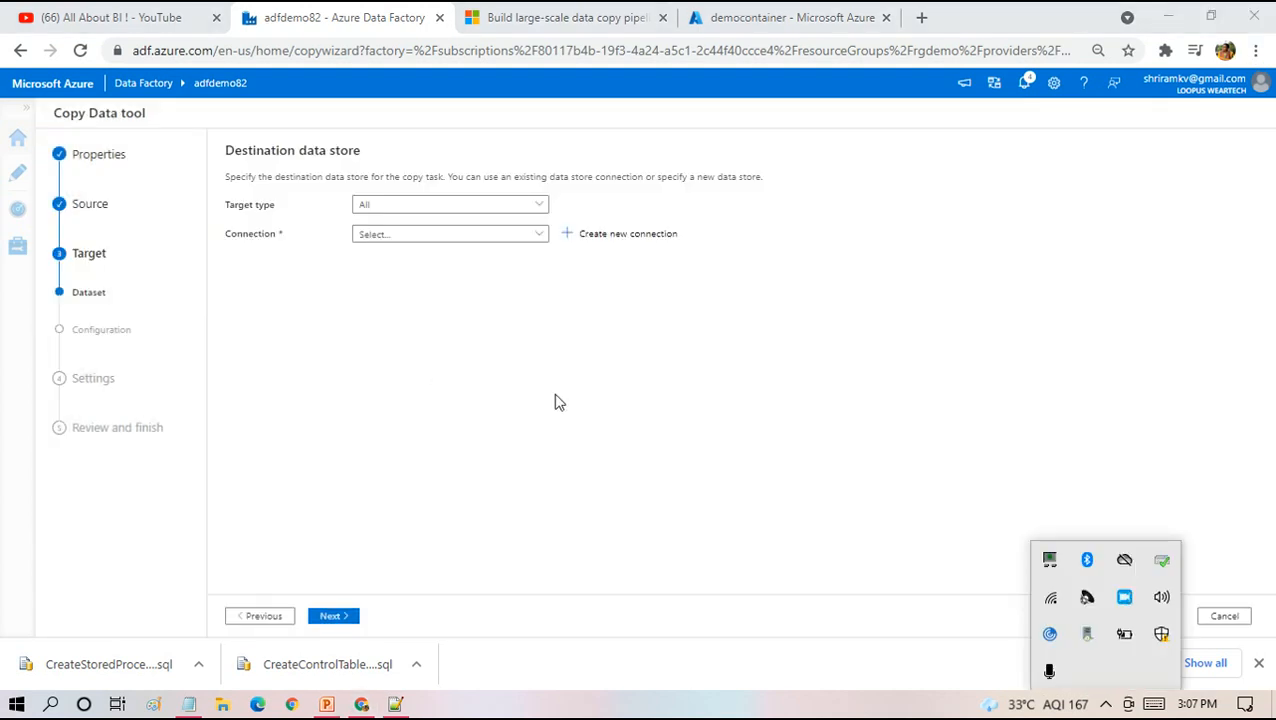
pyautogui.click(511, 381)
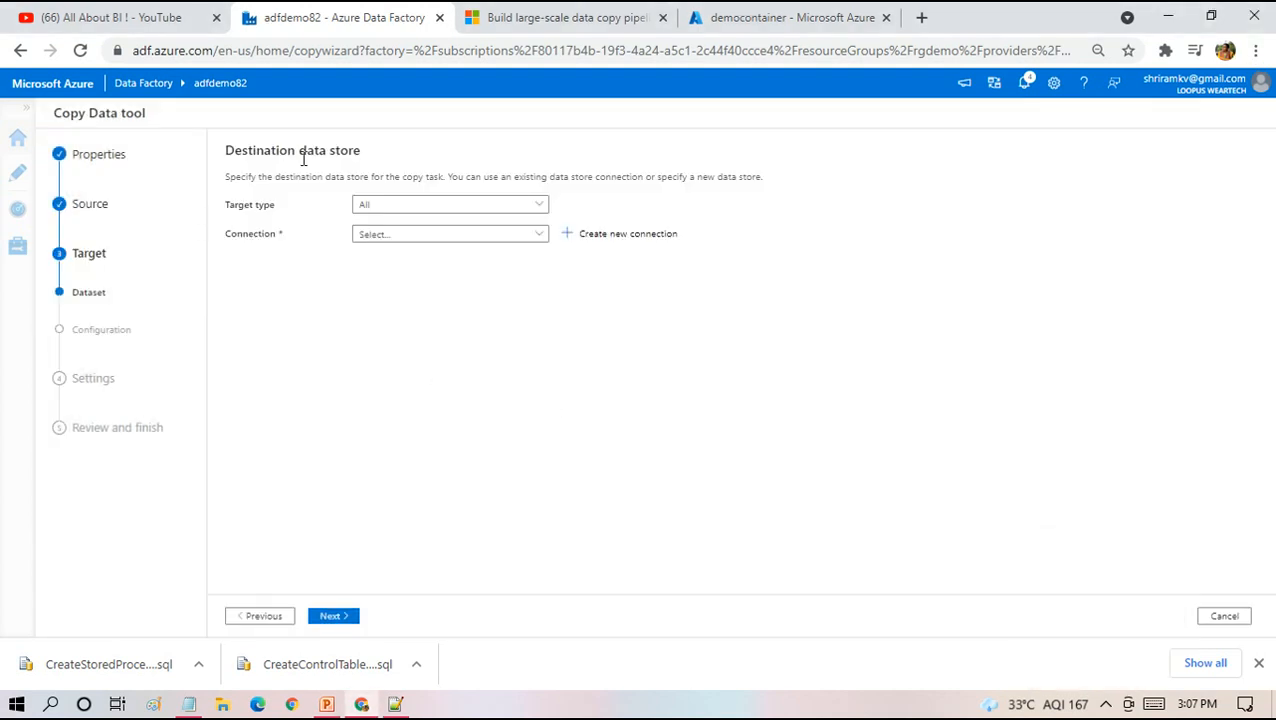
pyautogui.click(376, 240)
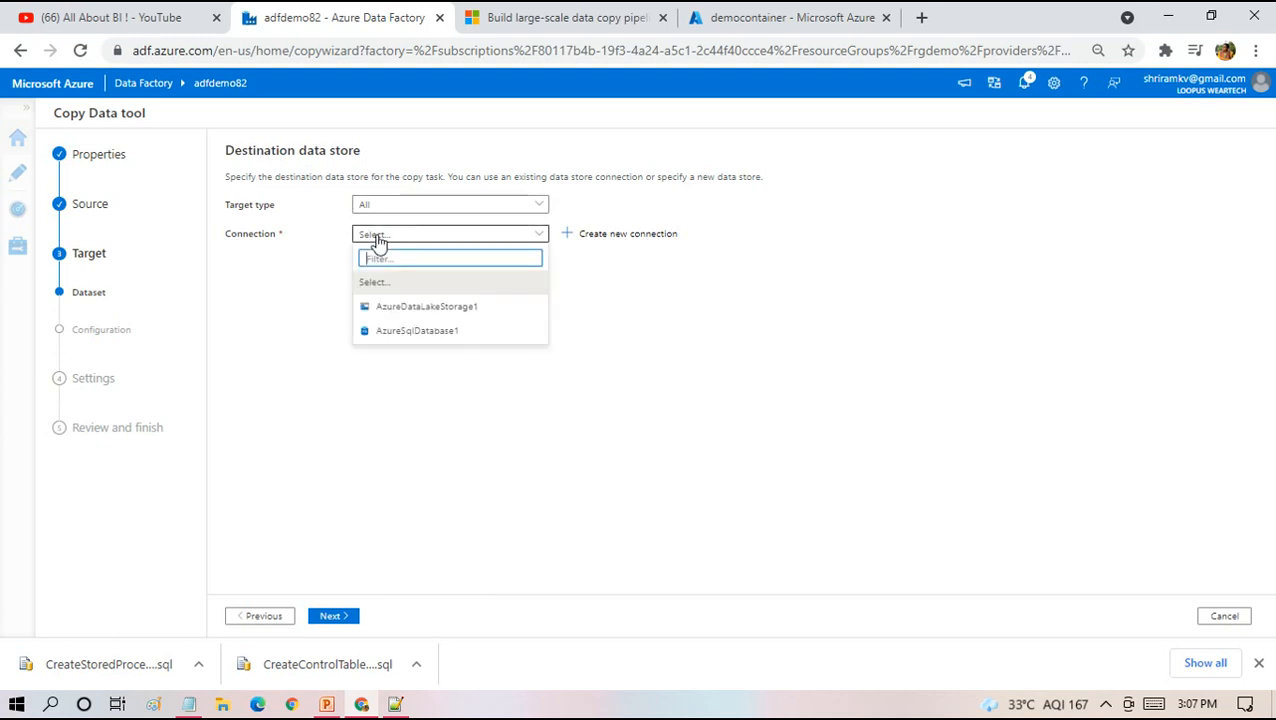
pyautogui.click(413, 307)
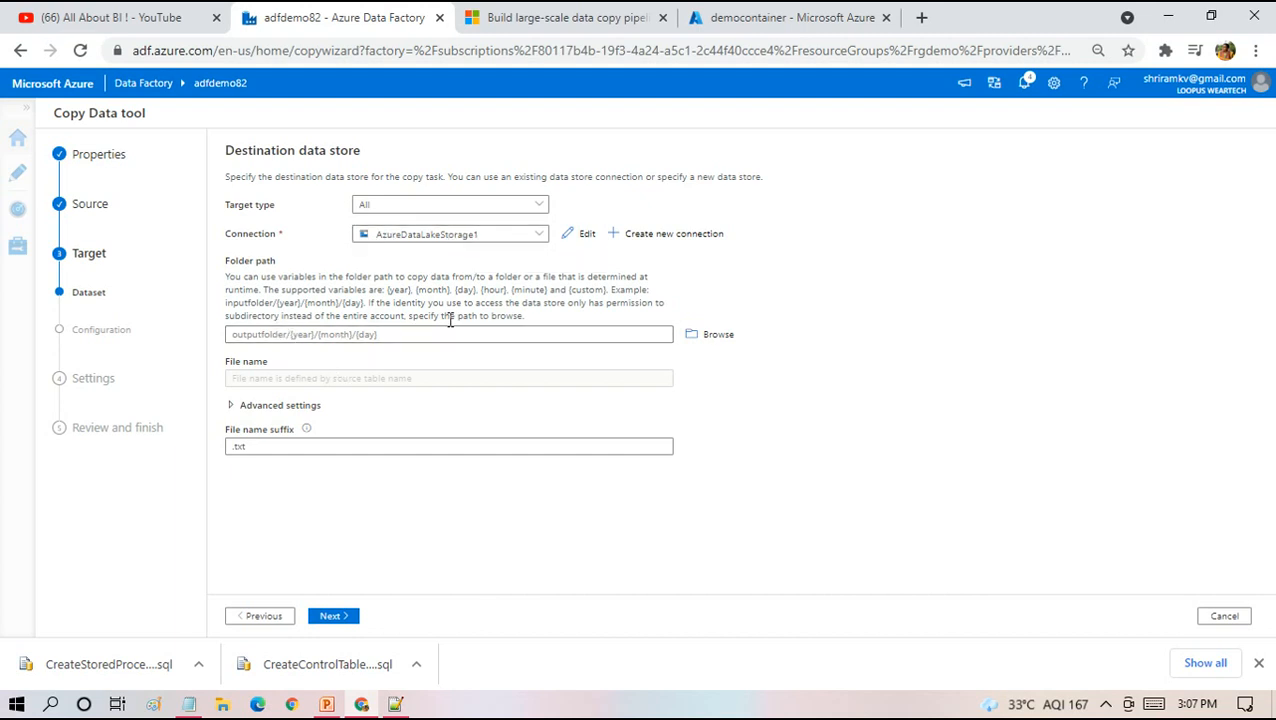
# Set the destination folder path to democontainer/Output and check the year, month and day variables in the path guidance
pyautogui.click(707, 338)
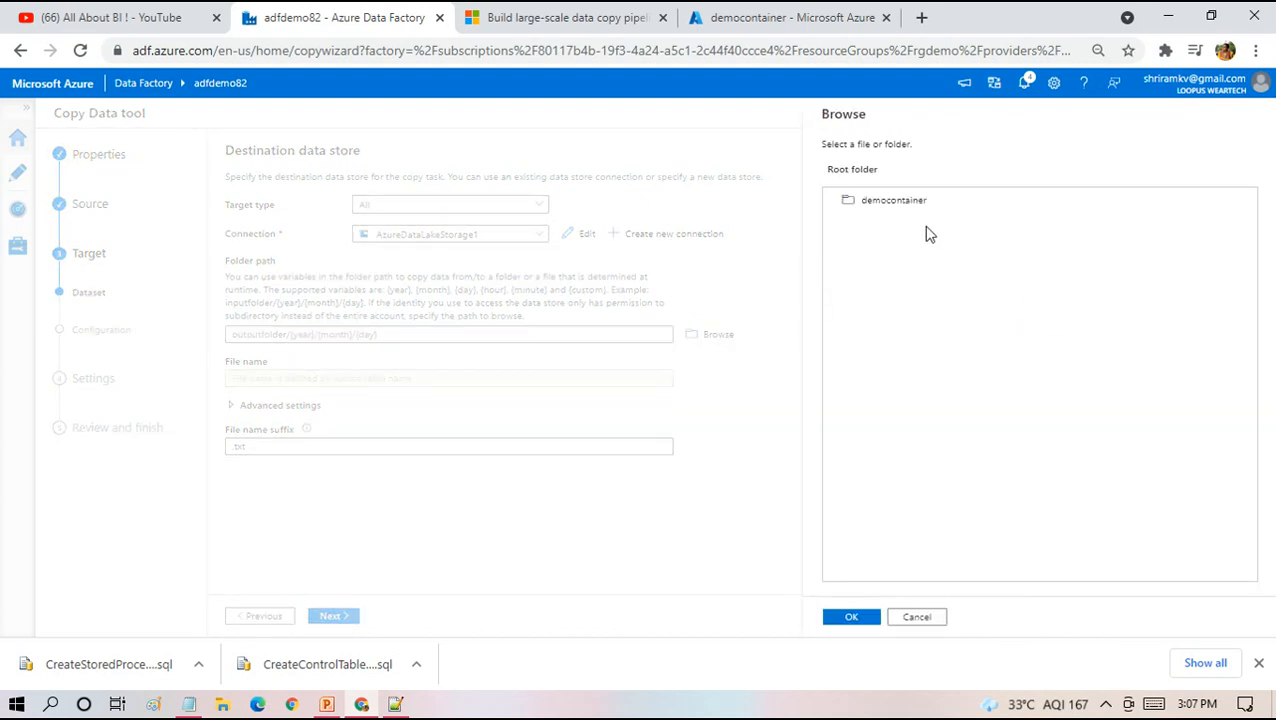
pyautogui.doubleClick(880, 204)
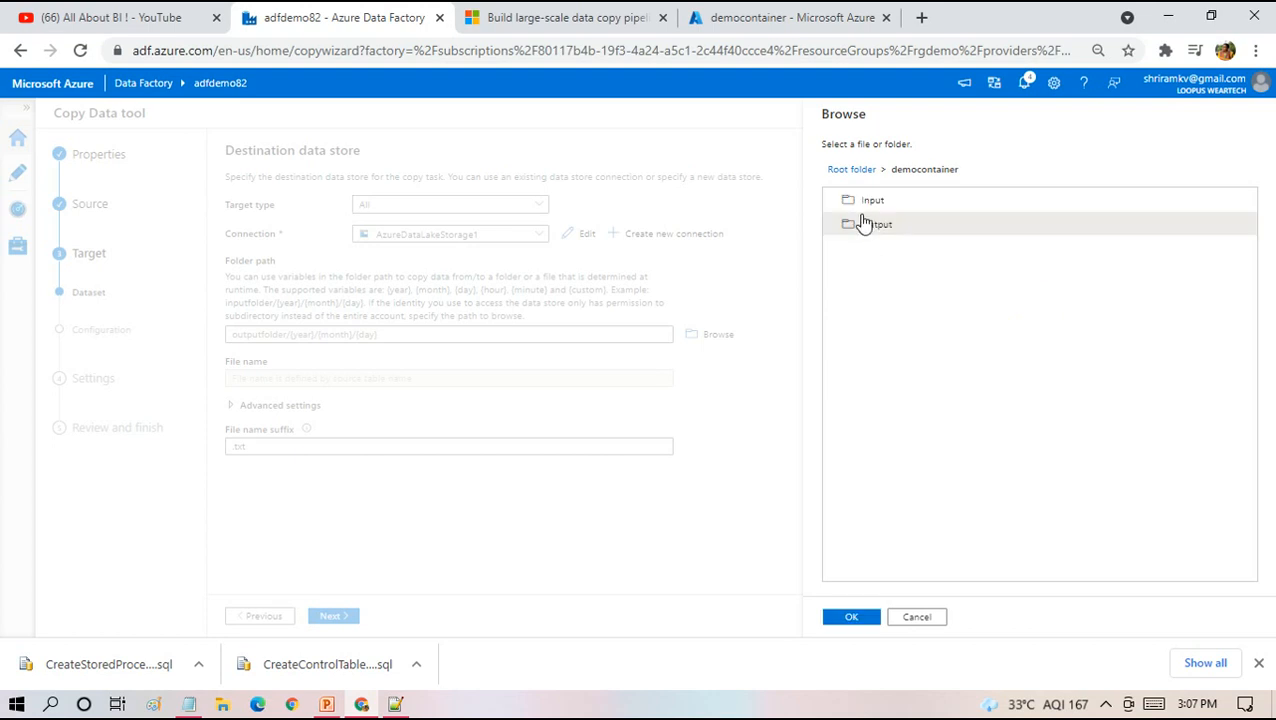
pyautogui.doubleClick(868, 232)
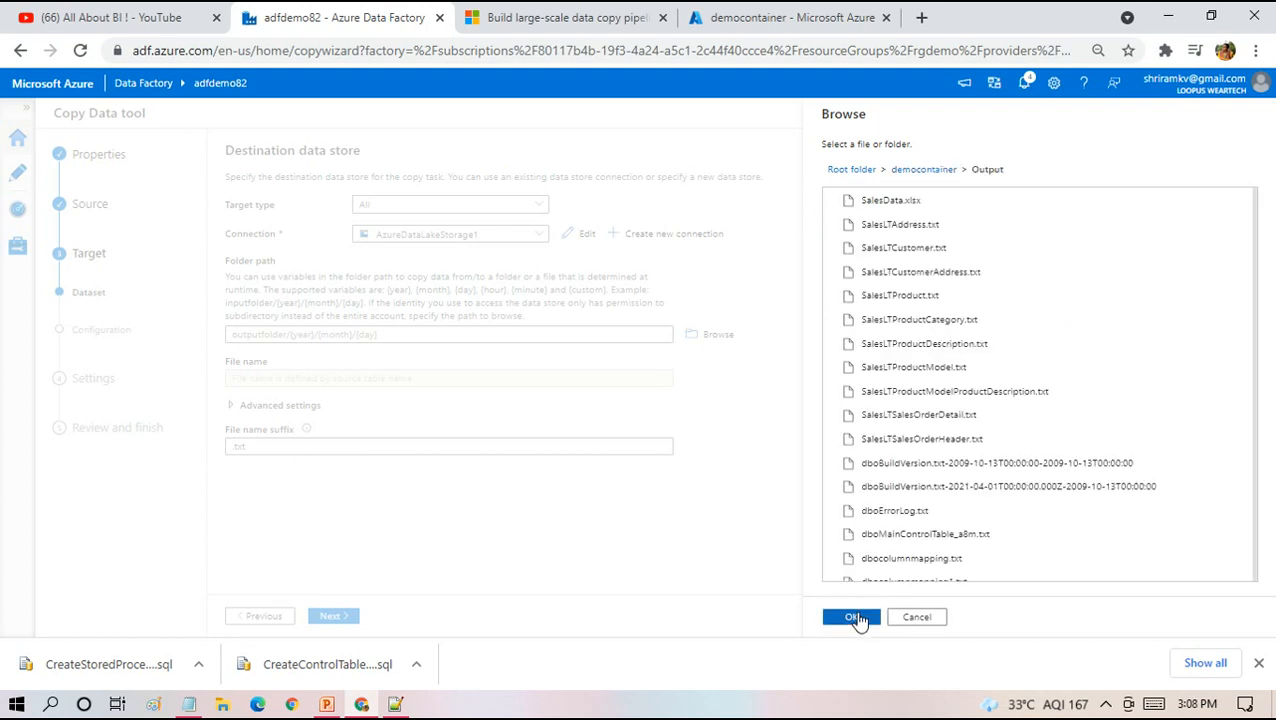
pyautogui.click(857, 617)
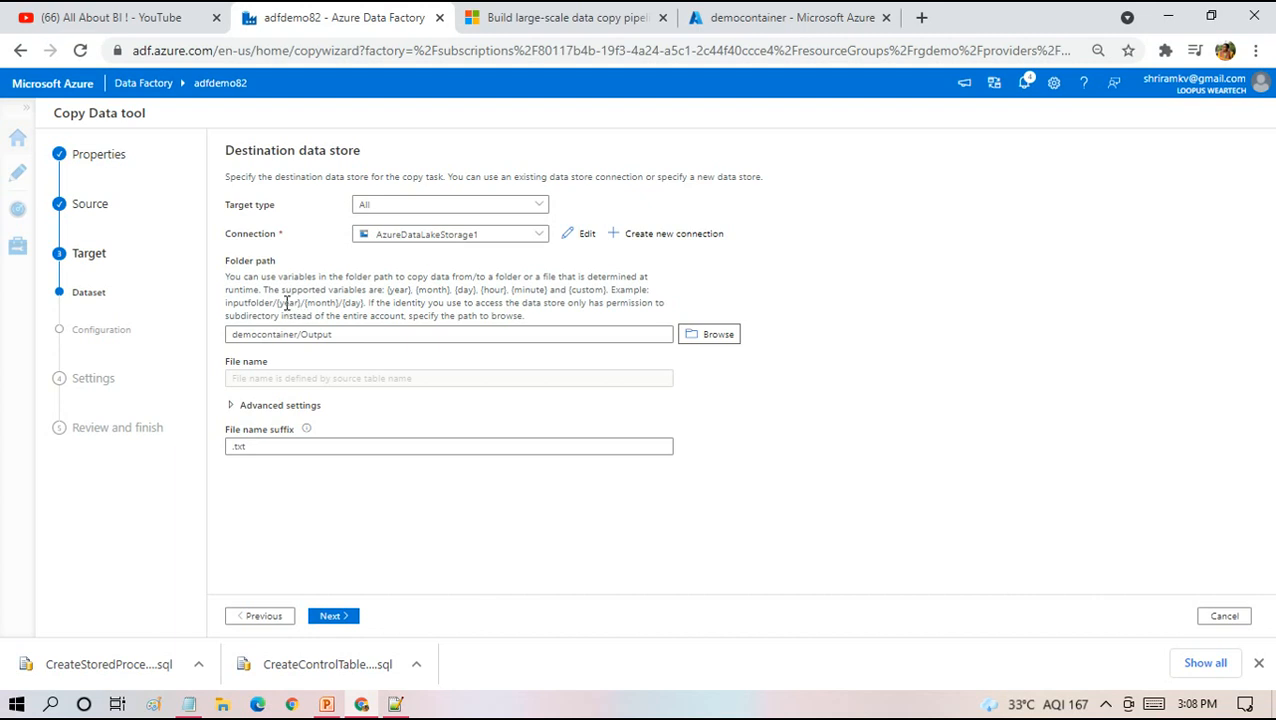
pyautogui.doubleClick(287, 303)
pyautogui.click(317, 303)
pyautogui.doubleClick(317, 303)
pyautogui.doubleClick(344, 303)
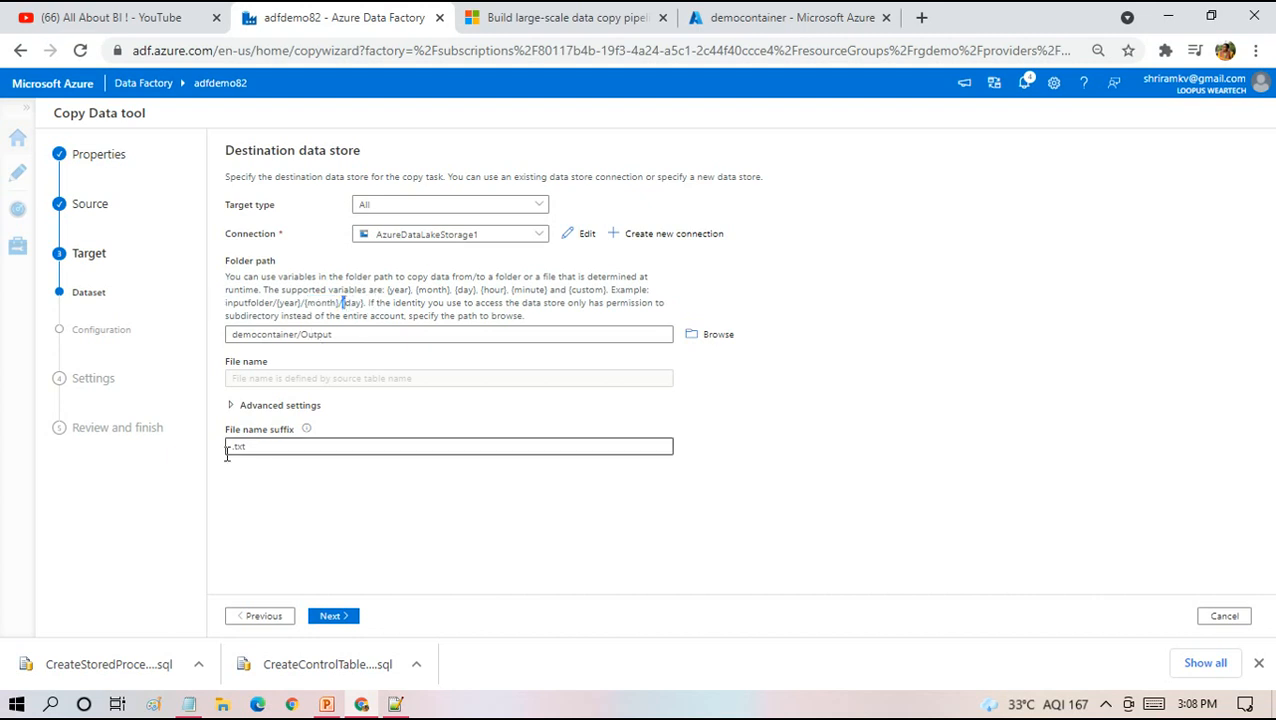
# Check the destination file name of each source table using the one-by-one file name editing option in the advanced settings
pyautogui.click(231, 407)
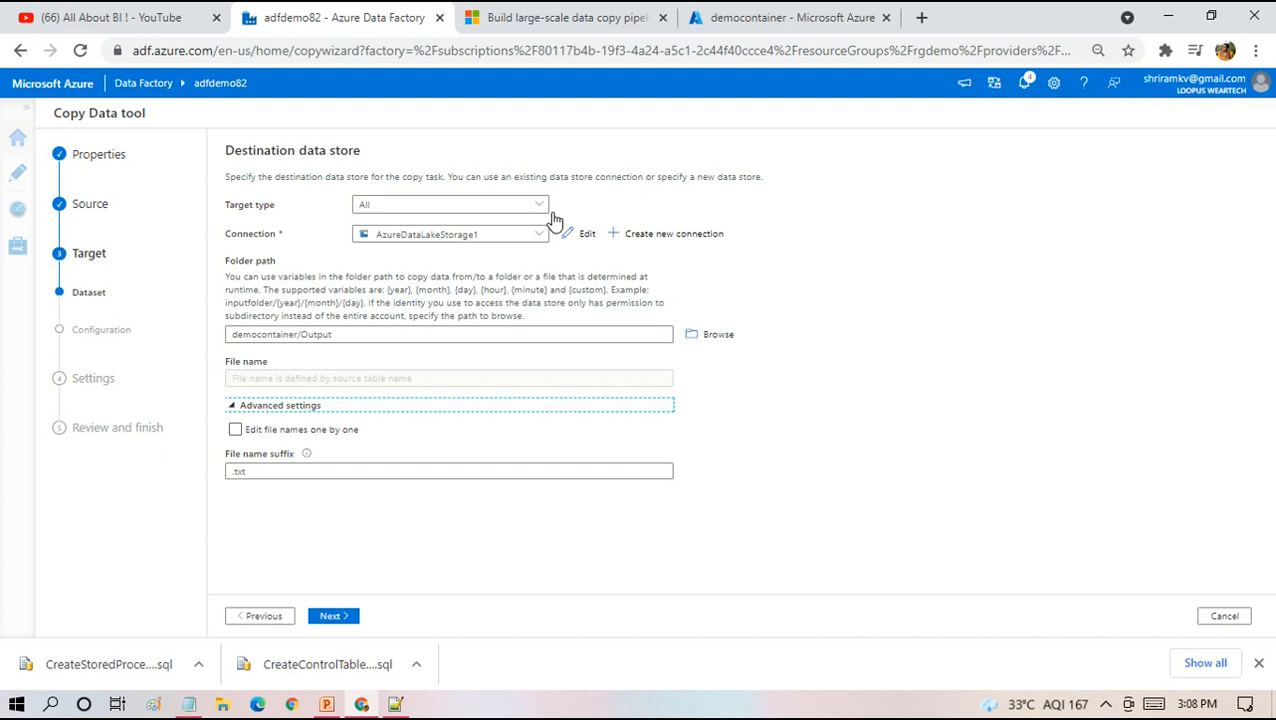
pyautogui.click(235, 431)
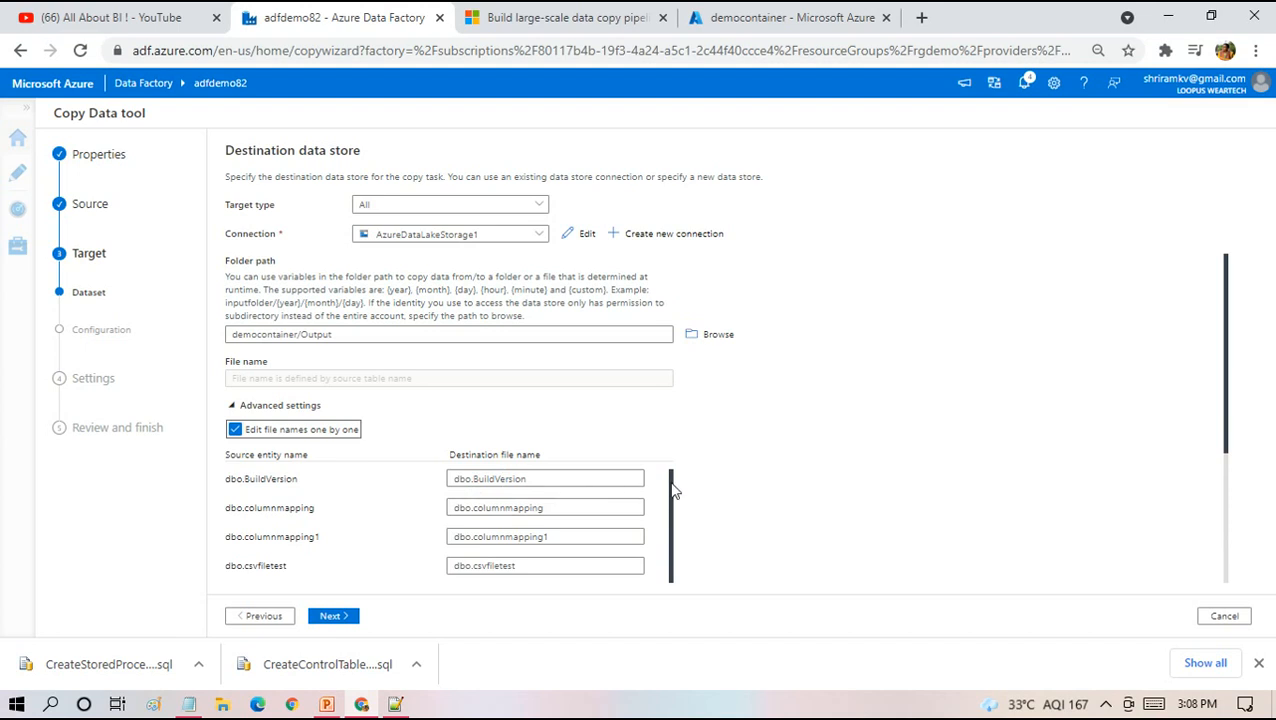
pyautogui.moveTo(672, 484); pyautogui.dragTo(668, 614)
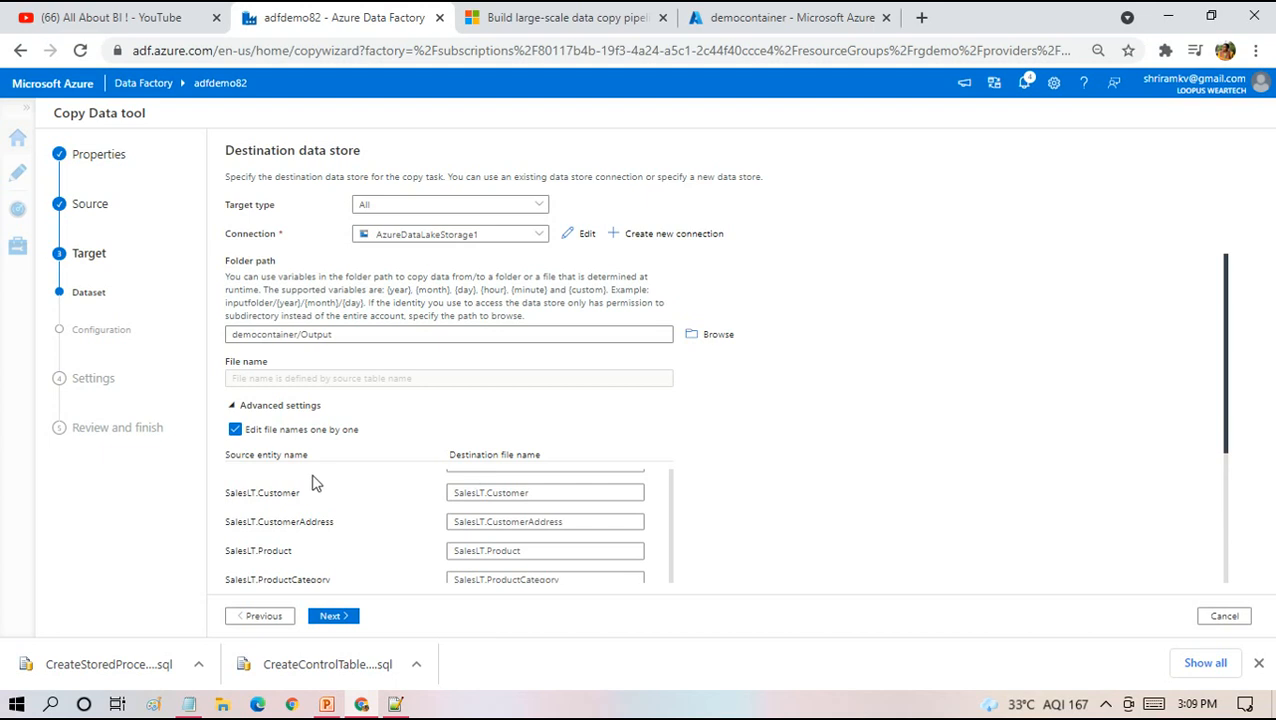
pyautogui.click(236, 431)
# Use .txt as the file name suffix and continue to the file format settings
pyautogui.click(257, 470)
pyautogui.doubleClick(257, 470)
pyautogui.moveTo(307, 457)
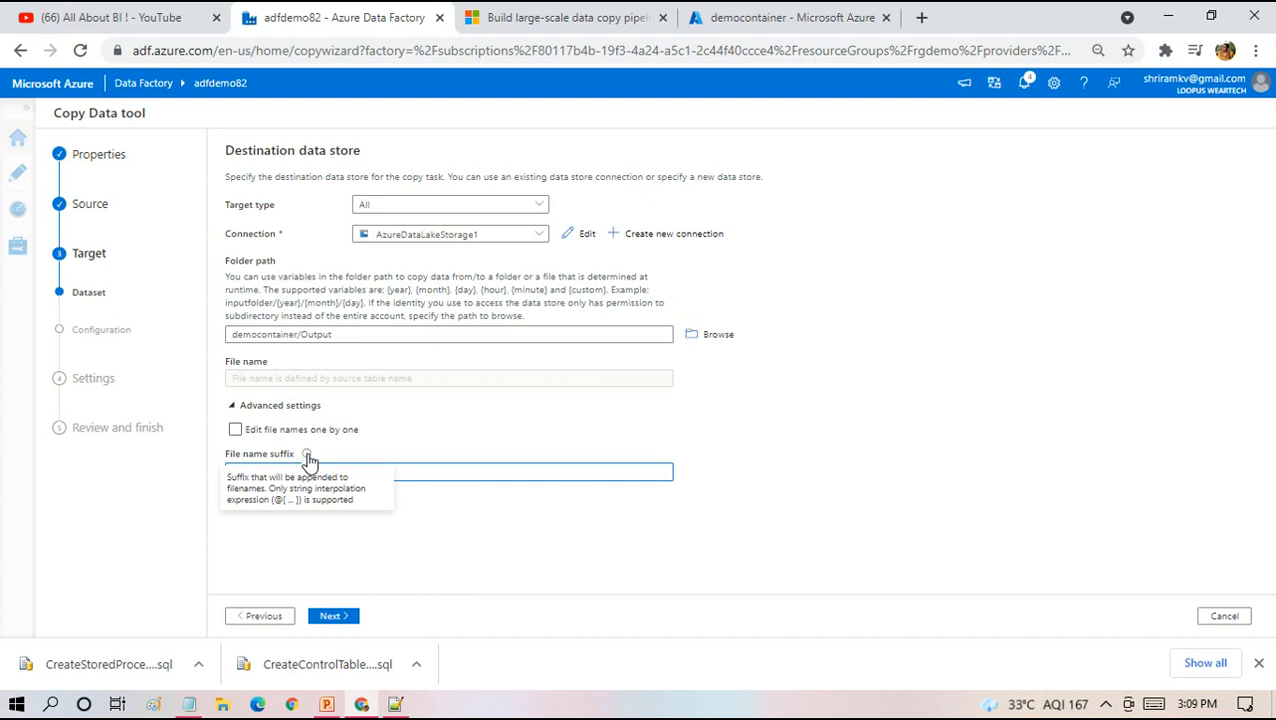
pyautogui.write('.txt')
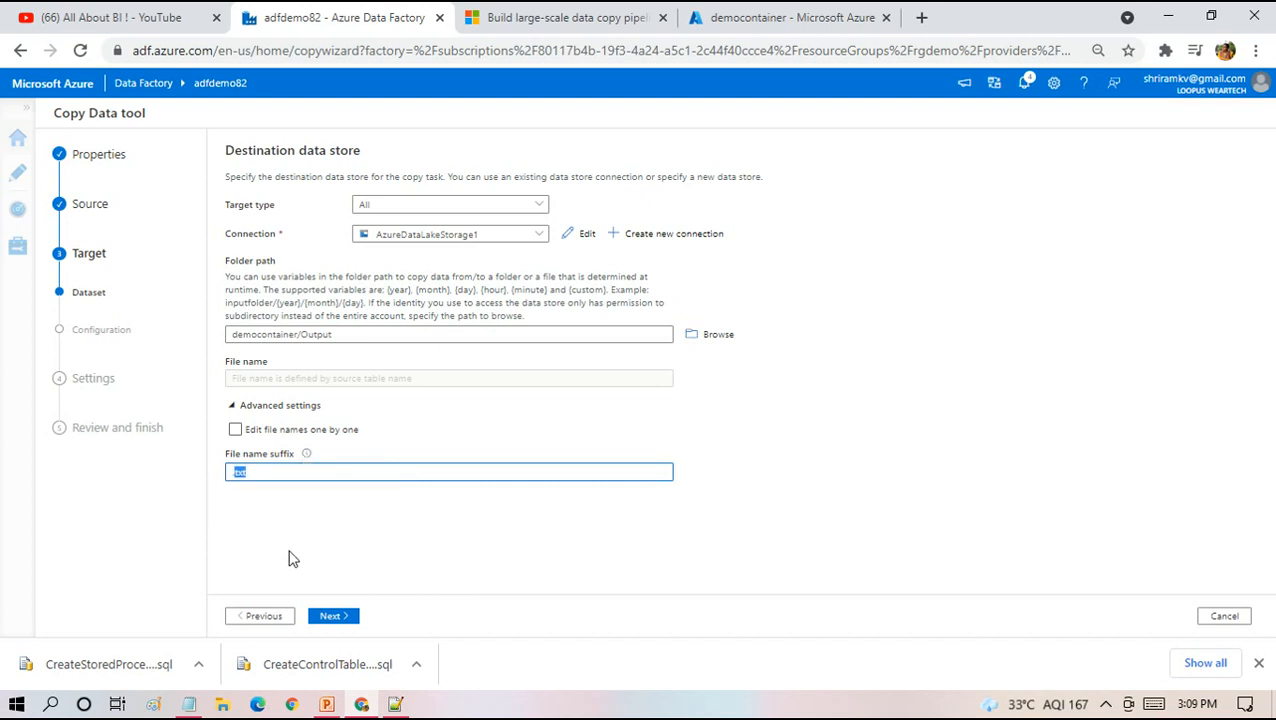
pyautogui.click(338, 615)
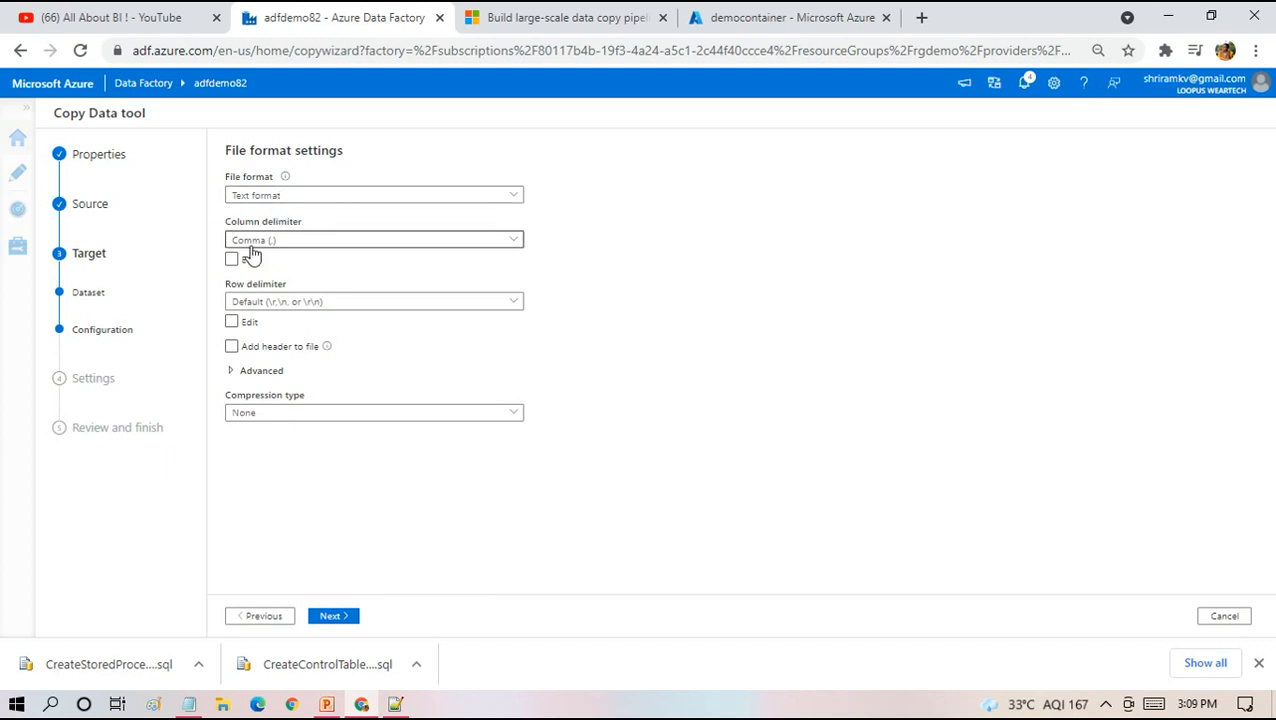
# Enable adding a header to the text files, check the advanced format options, and continue to the task settings
pyautogui.click(239, 348)
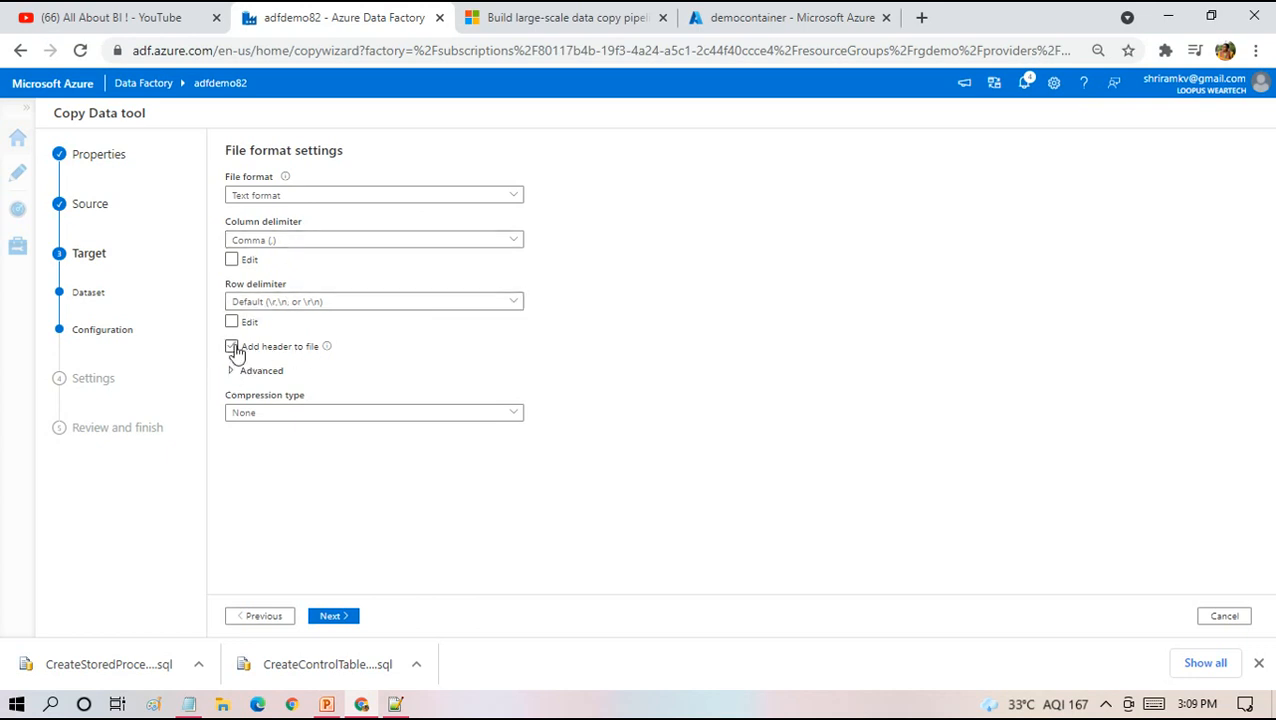
pyautogui.click(238, 348)
pyautogui.click(232, 373)
pyautogui.doubleClick(232, 373)
pyautogui.click(232, 373)
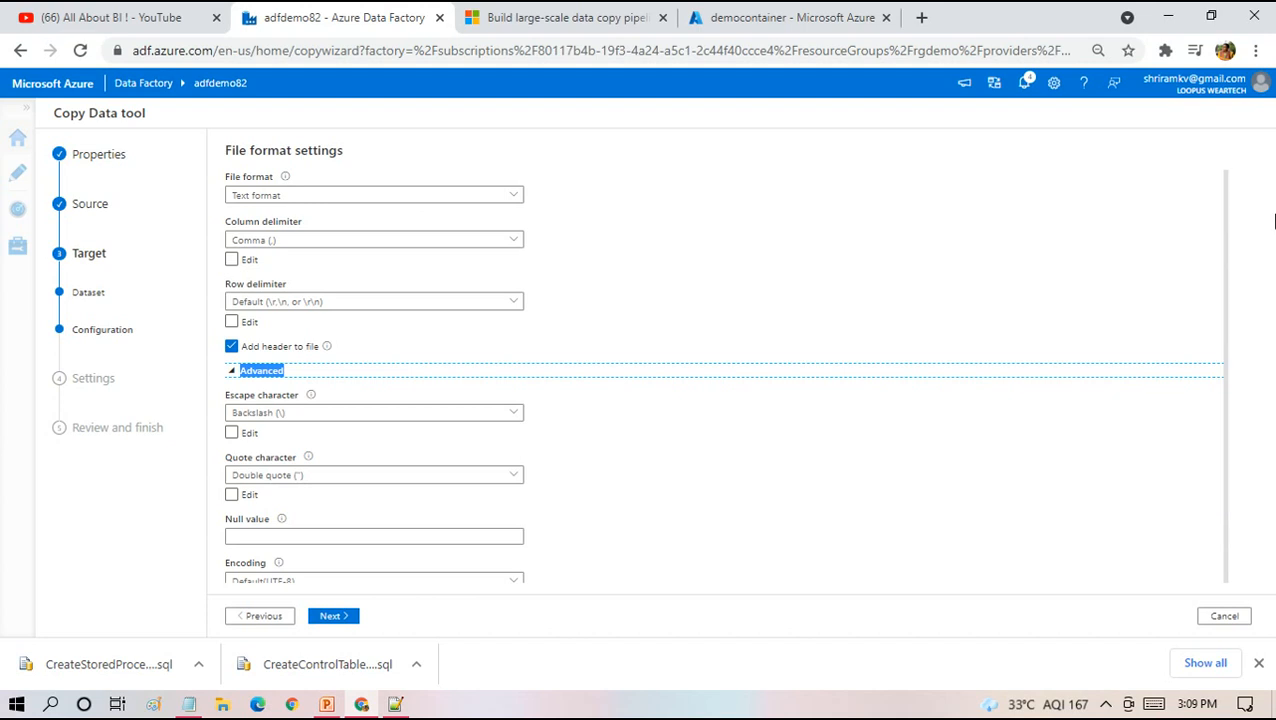
pyautogui.moveTo(1230, 268); pyautogui.dragTo(1218, 360)
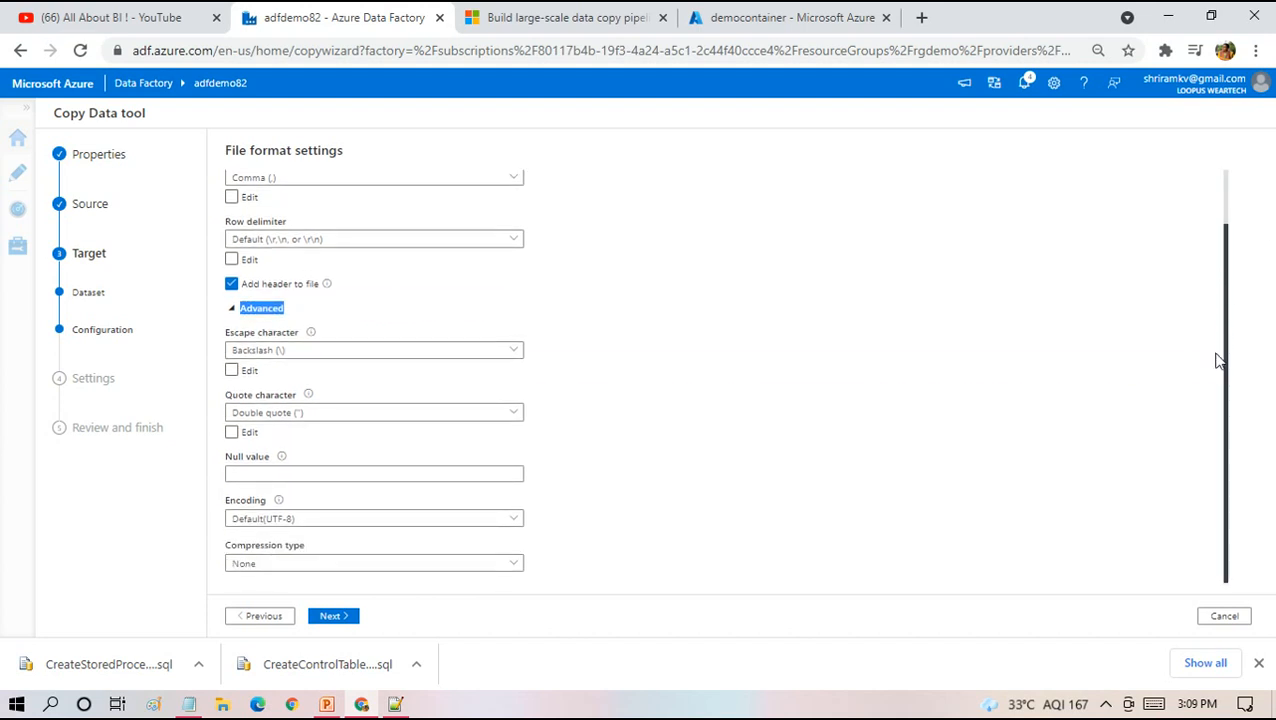
pyautogui.click(333, 616)
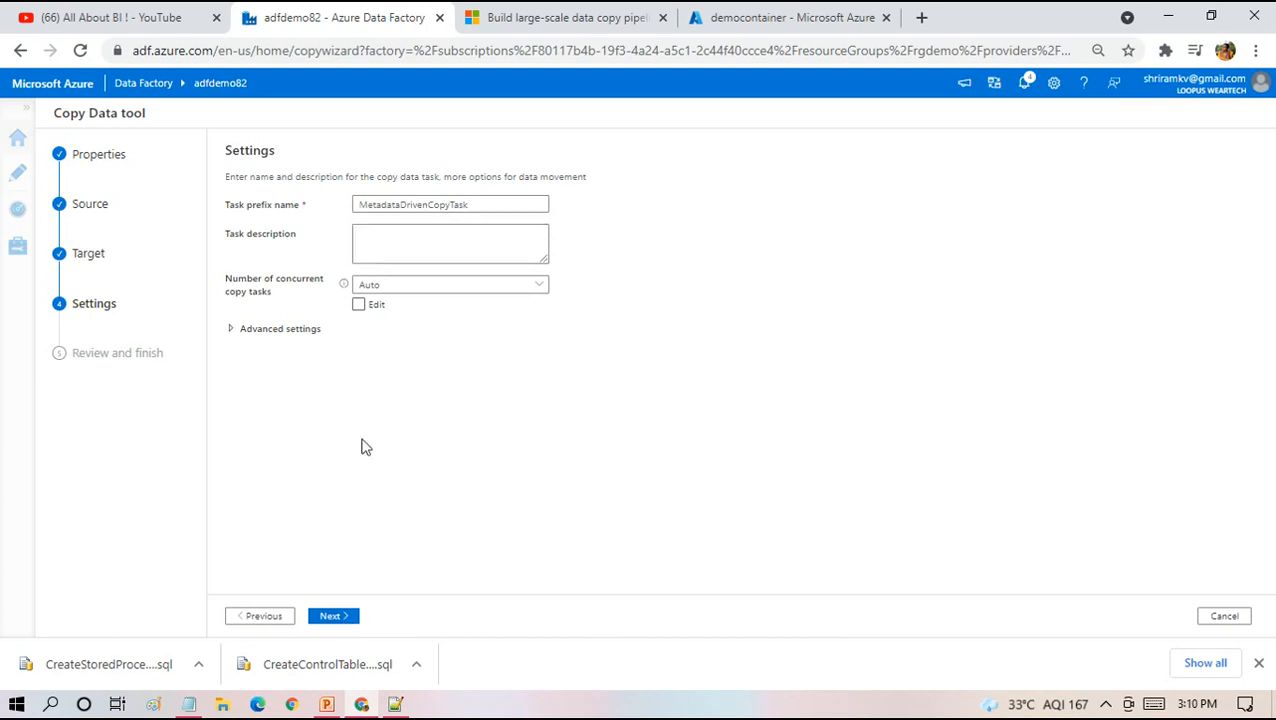
# Examine the advanced task settings, including the concurrent copy tasks setting and the fault tolerance options
pyautogui.click(280, 329)
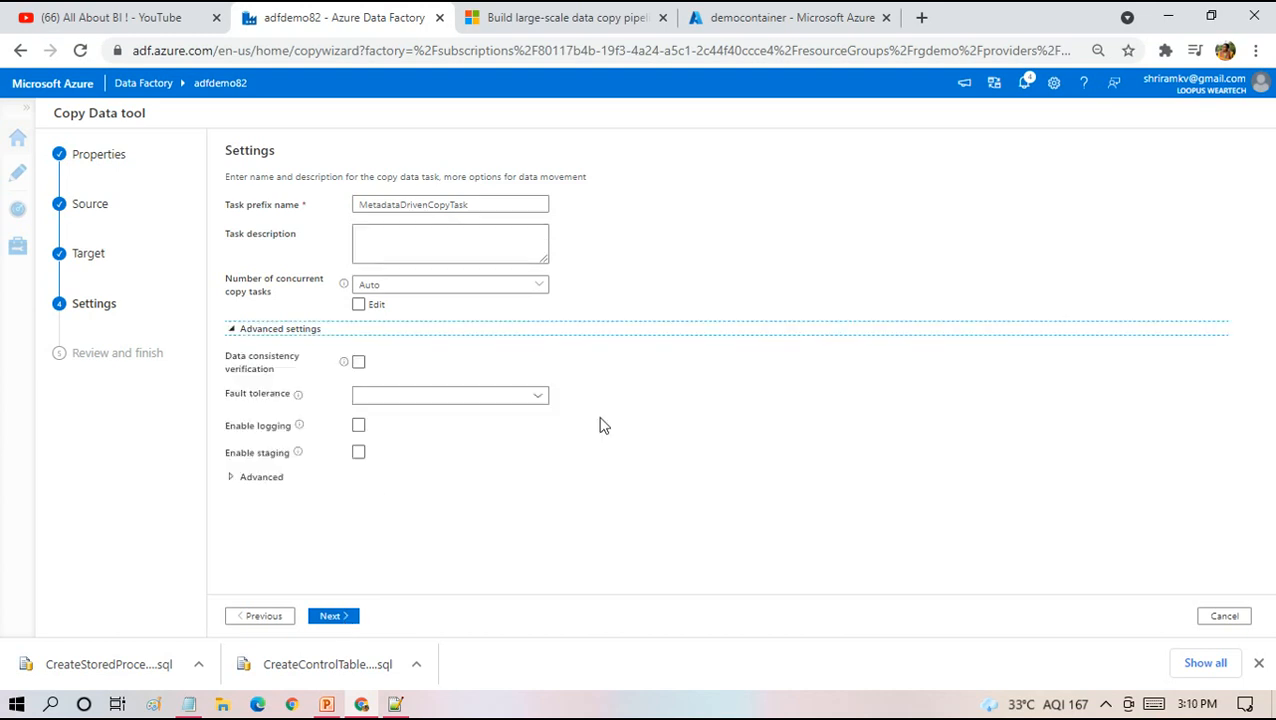
pyautogui.click(1106, 705)
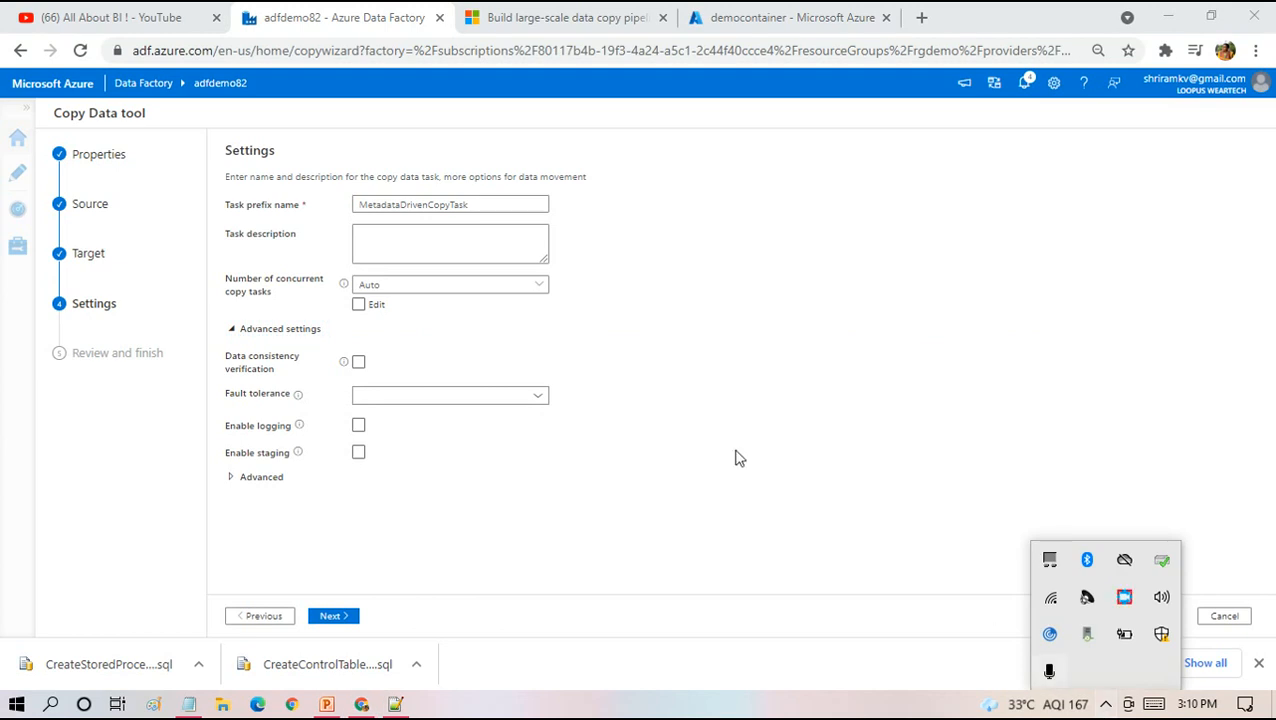
pyautogui.click(777, 422)
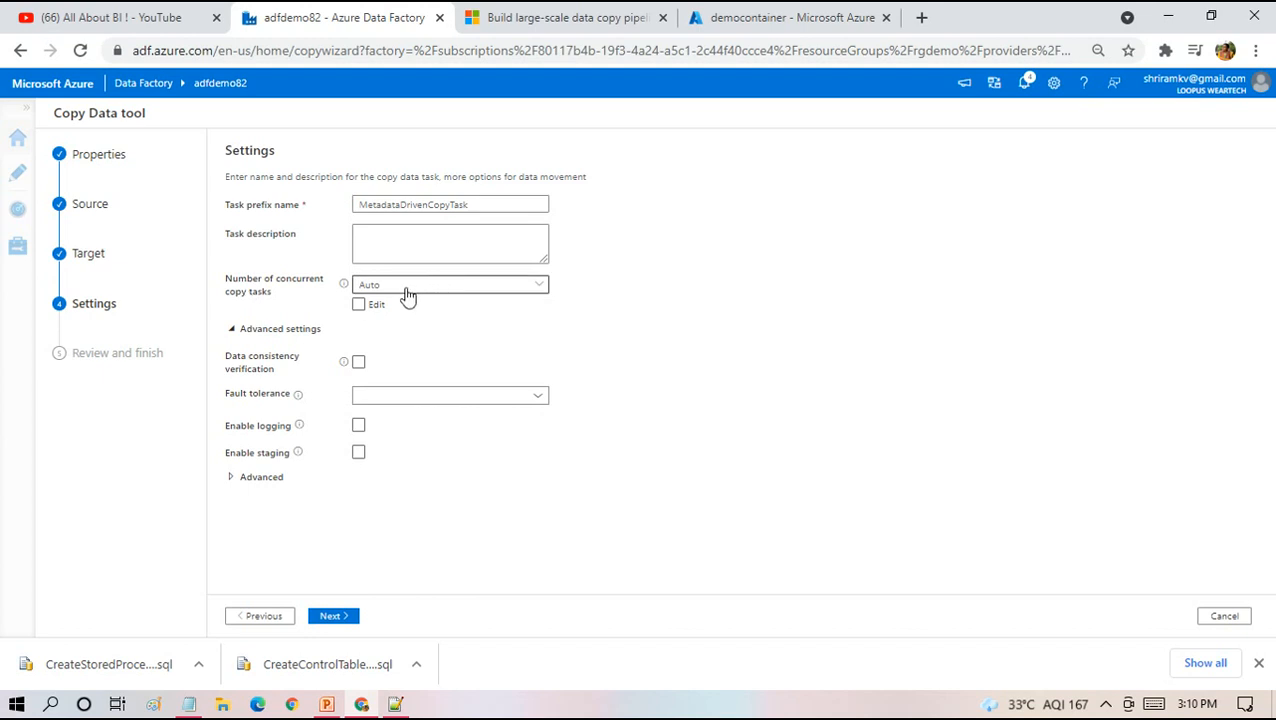
pyautogui.moveTo(346, 288)
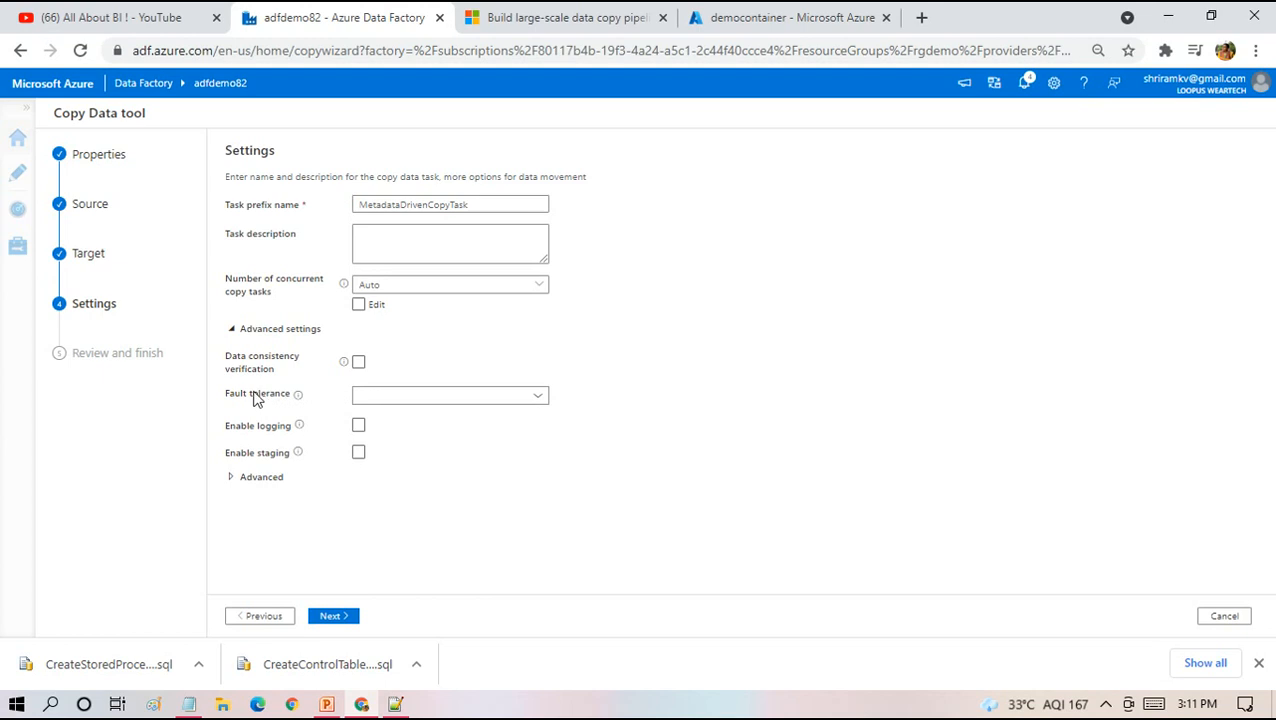
pyautogui.click(448, 396)
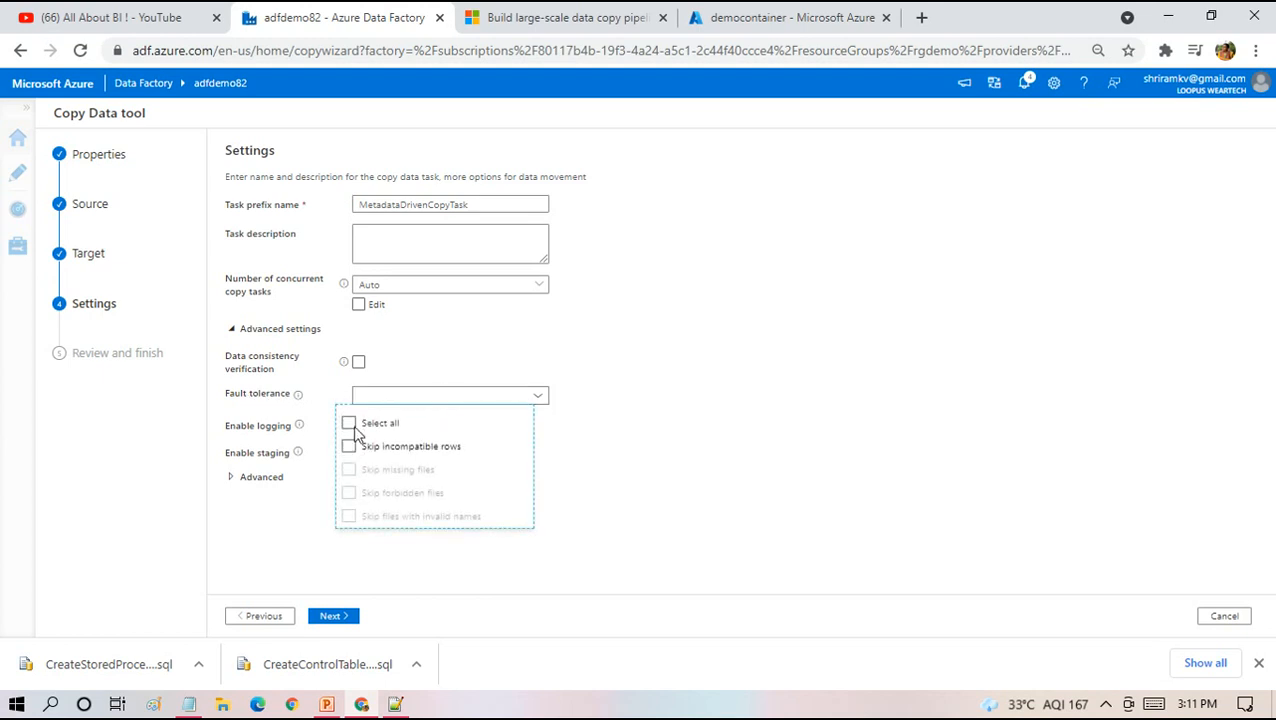
pyautogui.click(817, 384)
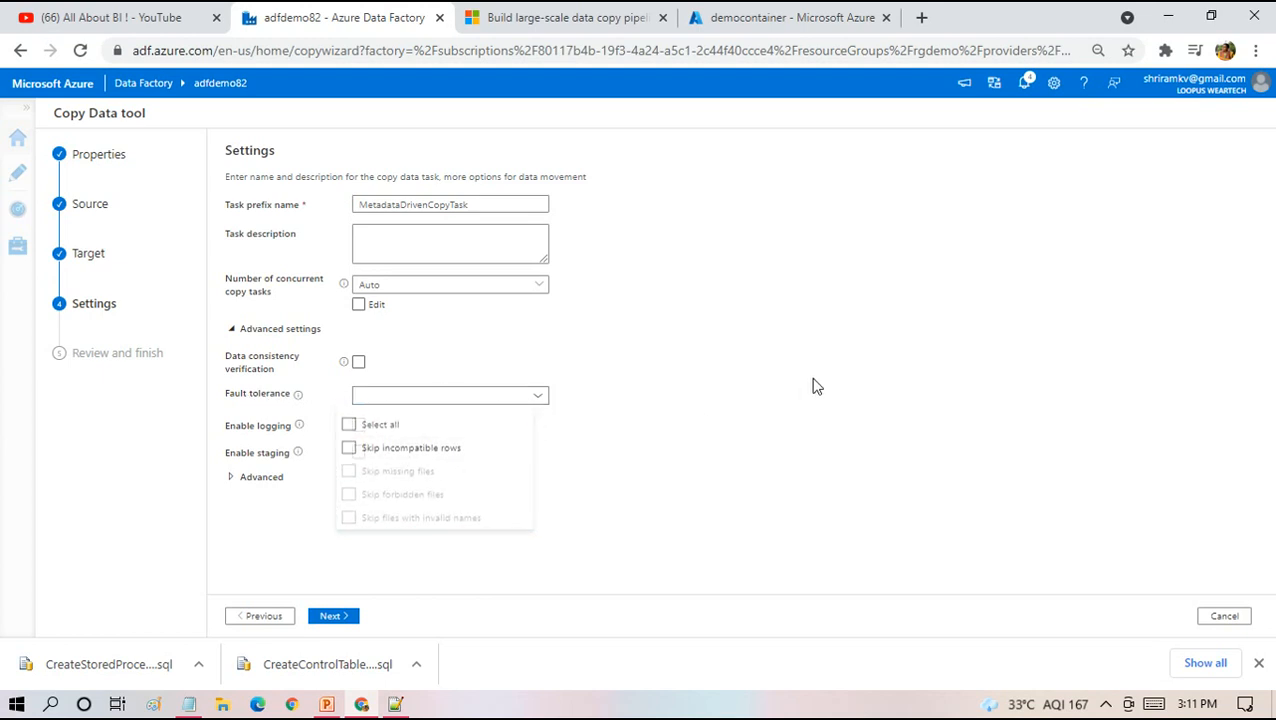
# Review the copy task summary down to the trigger details and deploy the task
pyautogui.click(349, 617)
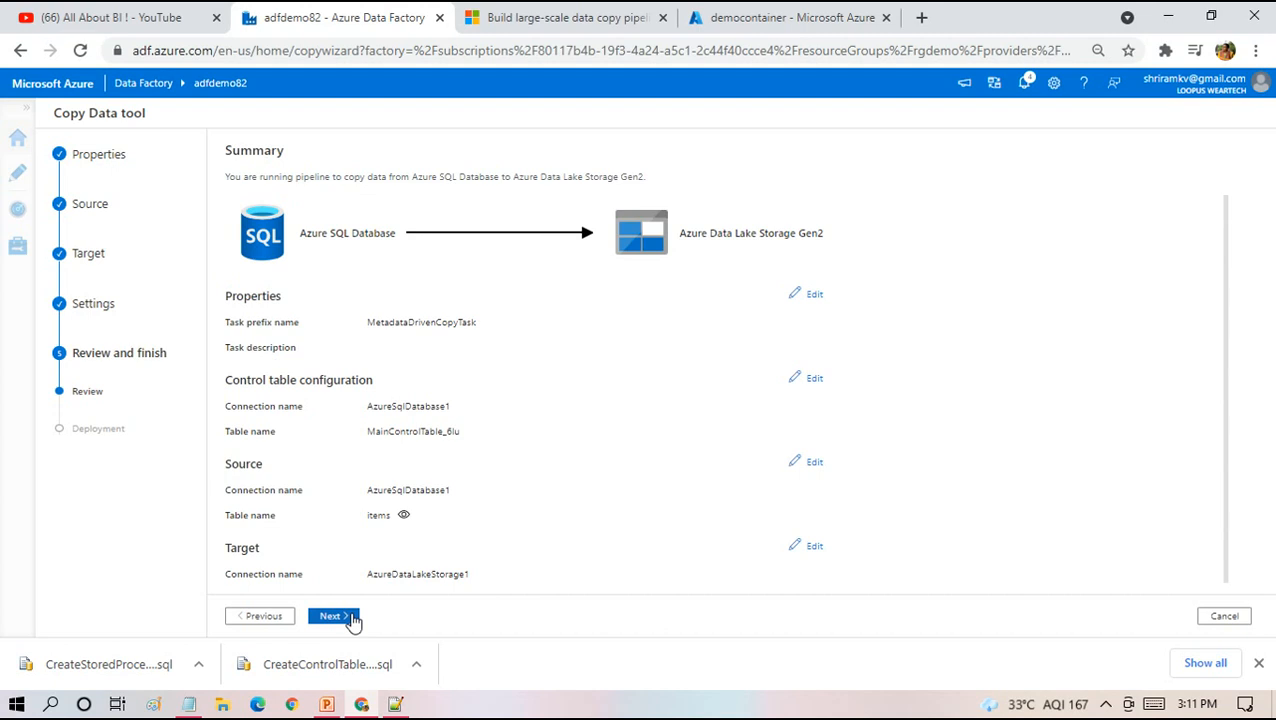
pyautogui.moveTo(1226, 298); pyautogui.dragTo(1225, 552)
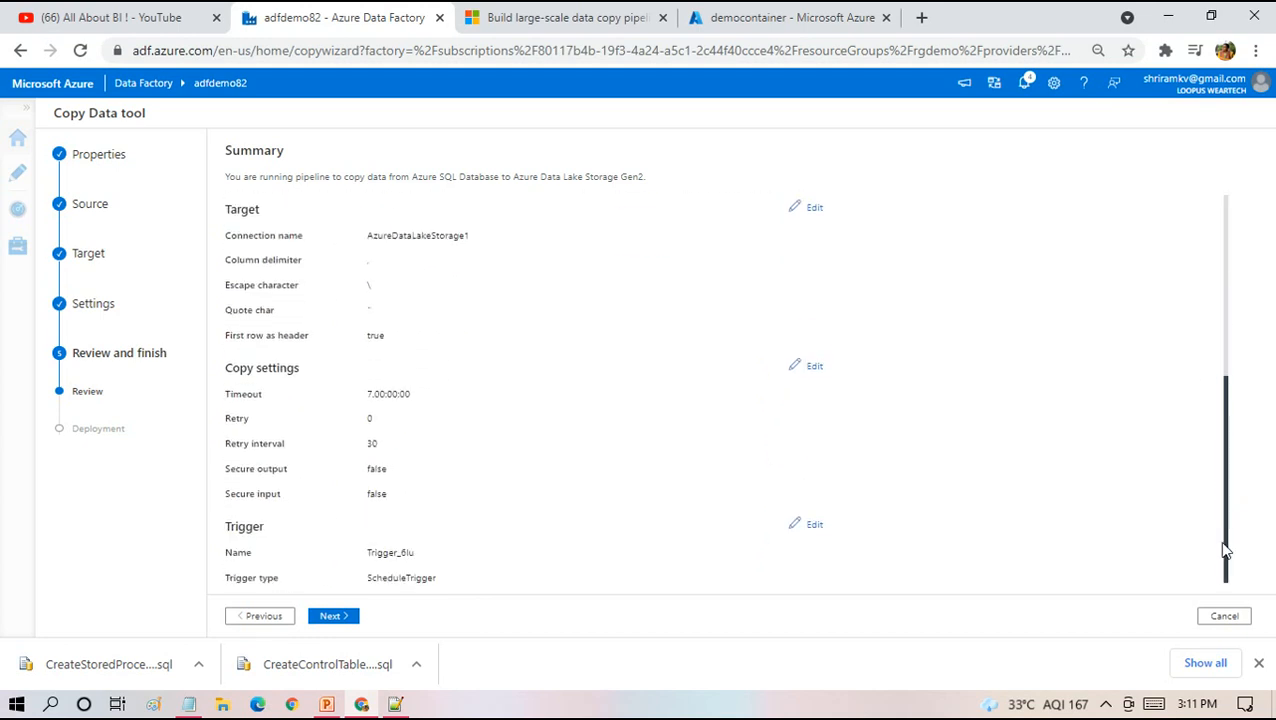
pyautogui.click(334, 616)
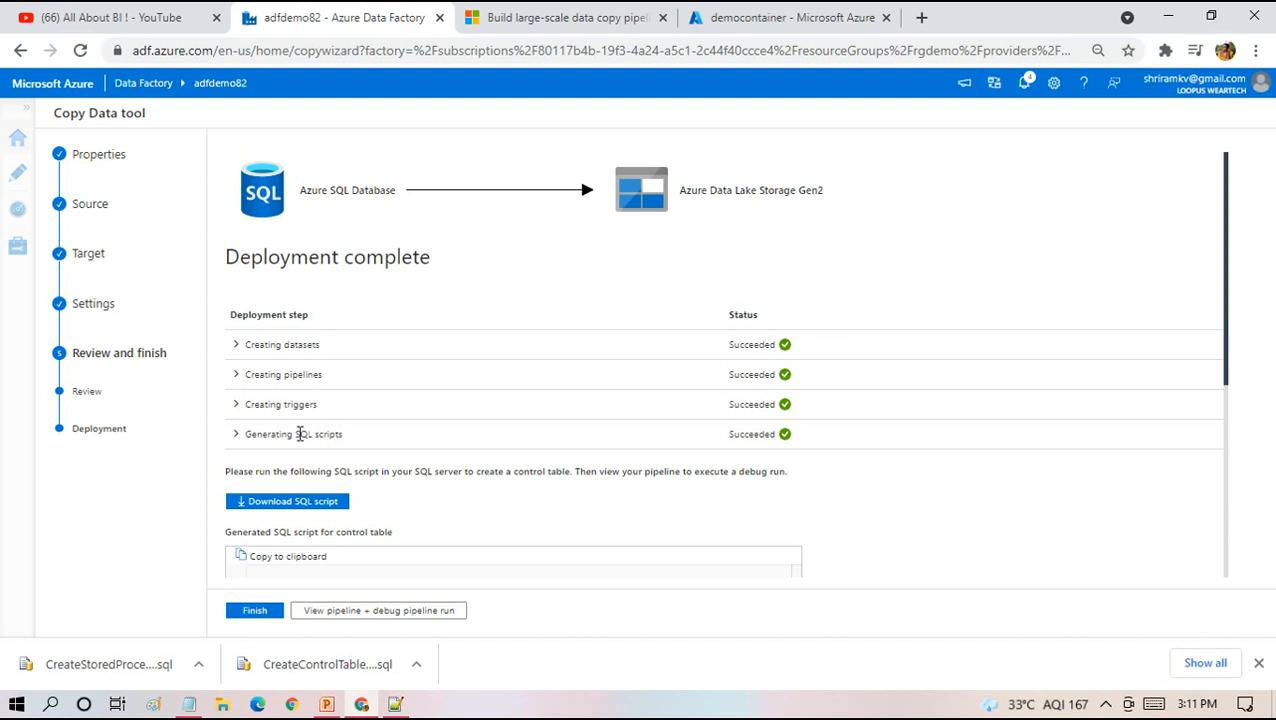
# Switch to Notepad and add the line "source -- destination details" to the control table notes
pyautogui.click(188, 704)
pyautogui.press('Return')
pyautogui.write('source -- destina')
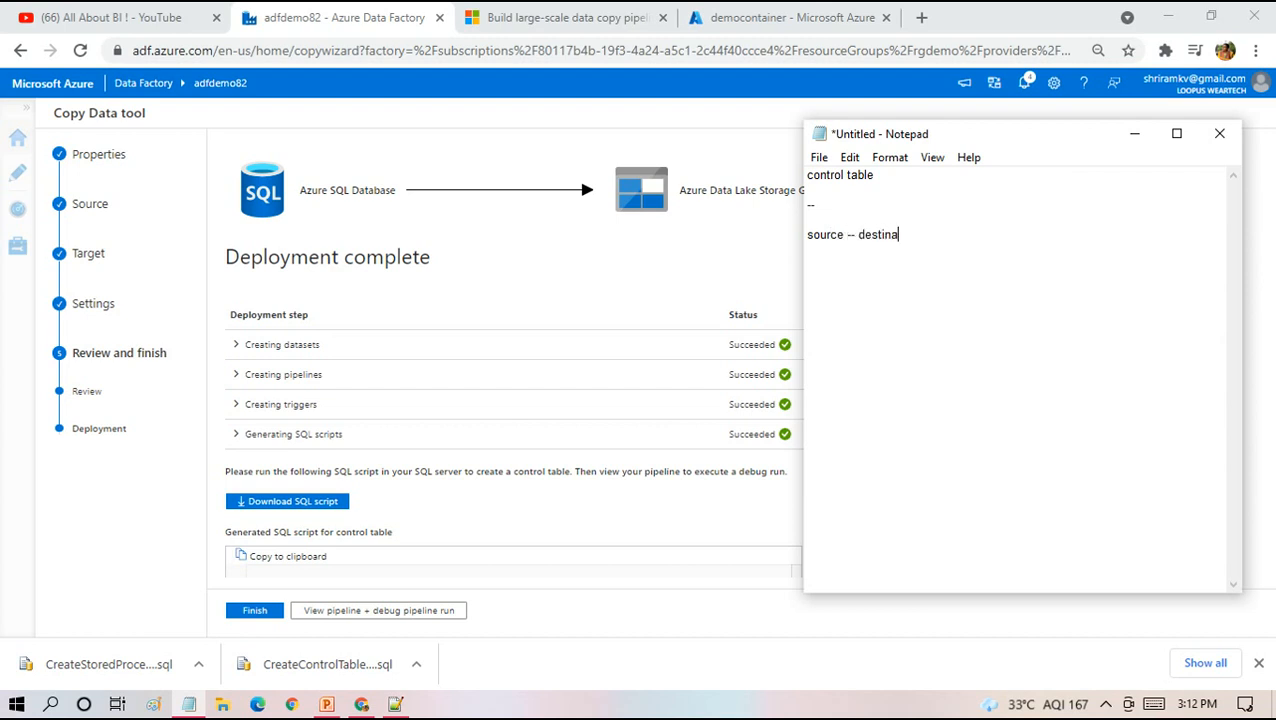
pyautogui.write('tion details')
# Add the example mapping "dbo.abc --> dboabc.txt" under the source and destination note and select that line
pyautogui.write('ab')
pyautogui.write('dbo.')
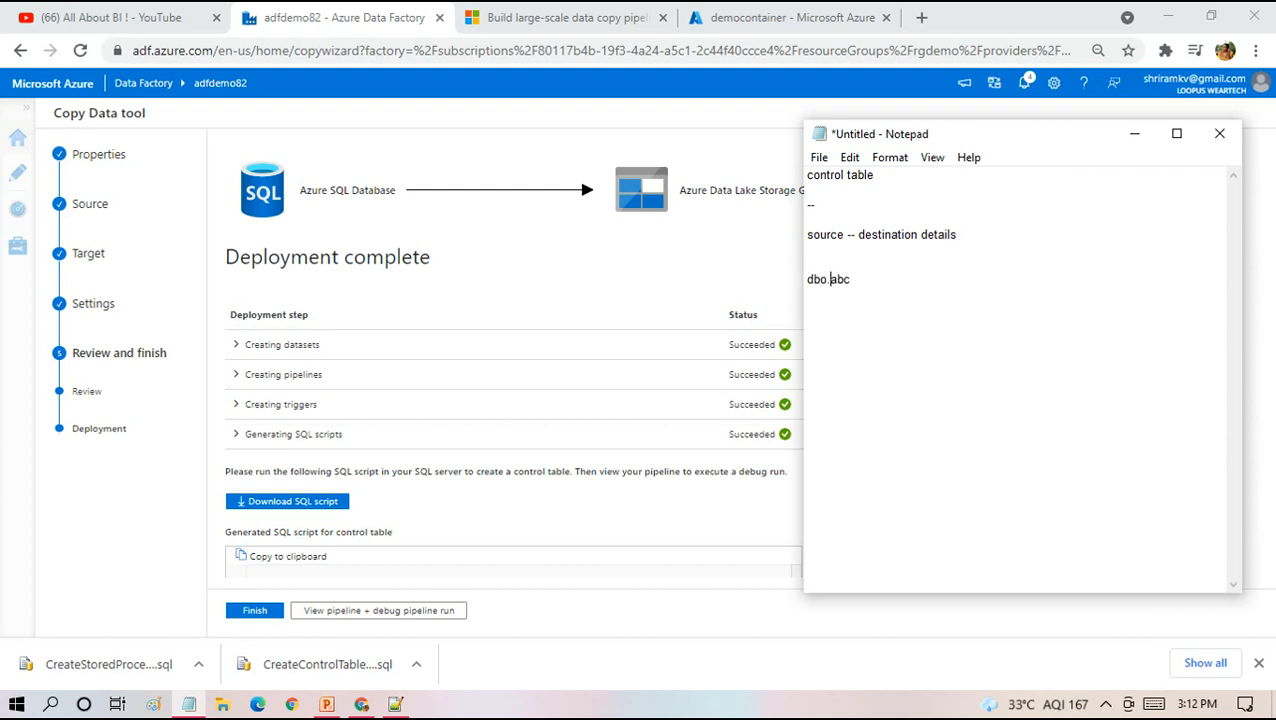
pyautogui.write('> dbo.ab')
pyautogui.press('BackSpace')
pyautogui.press('BackSpace')
pyautogui.press('BackSpace')
pyautogui.write('abc')
pyautogui.hotkey('shift', 'Up')
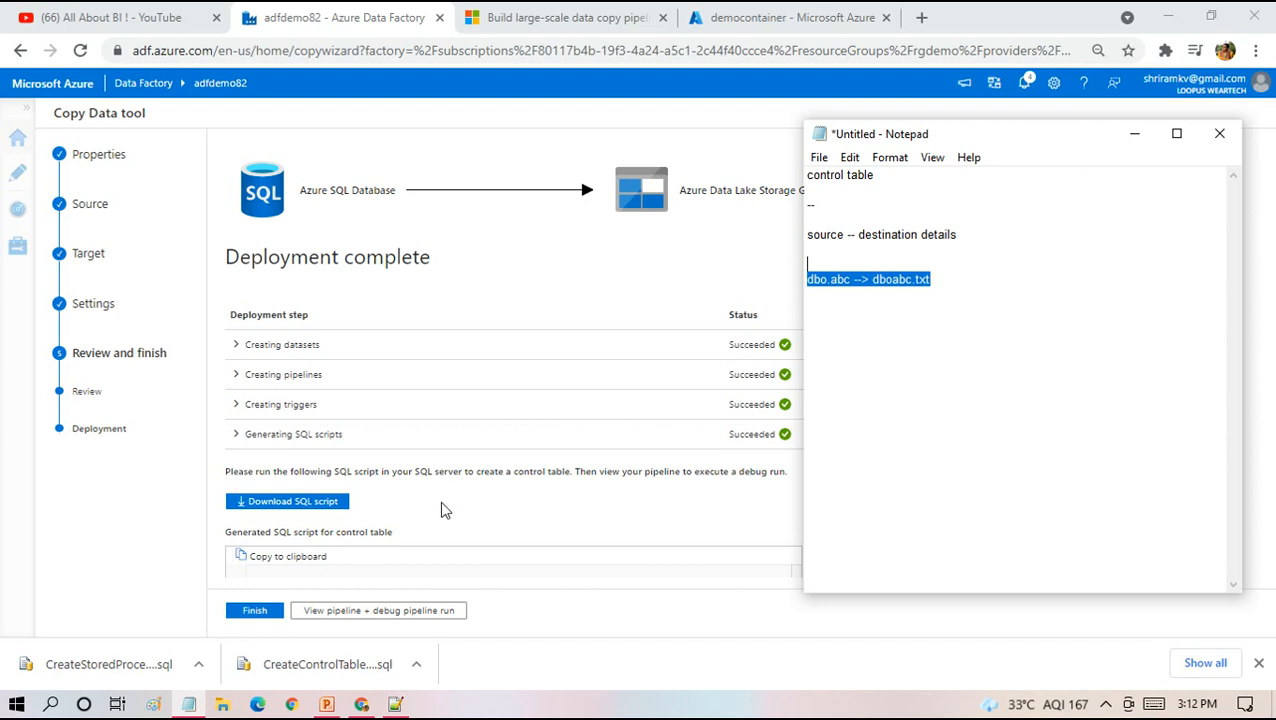
# Switch to Notepad++ and examine the start of CreateControlTable_652.sql, including its CREATE TABLE statement
pyautogui.click(394, 510)
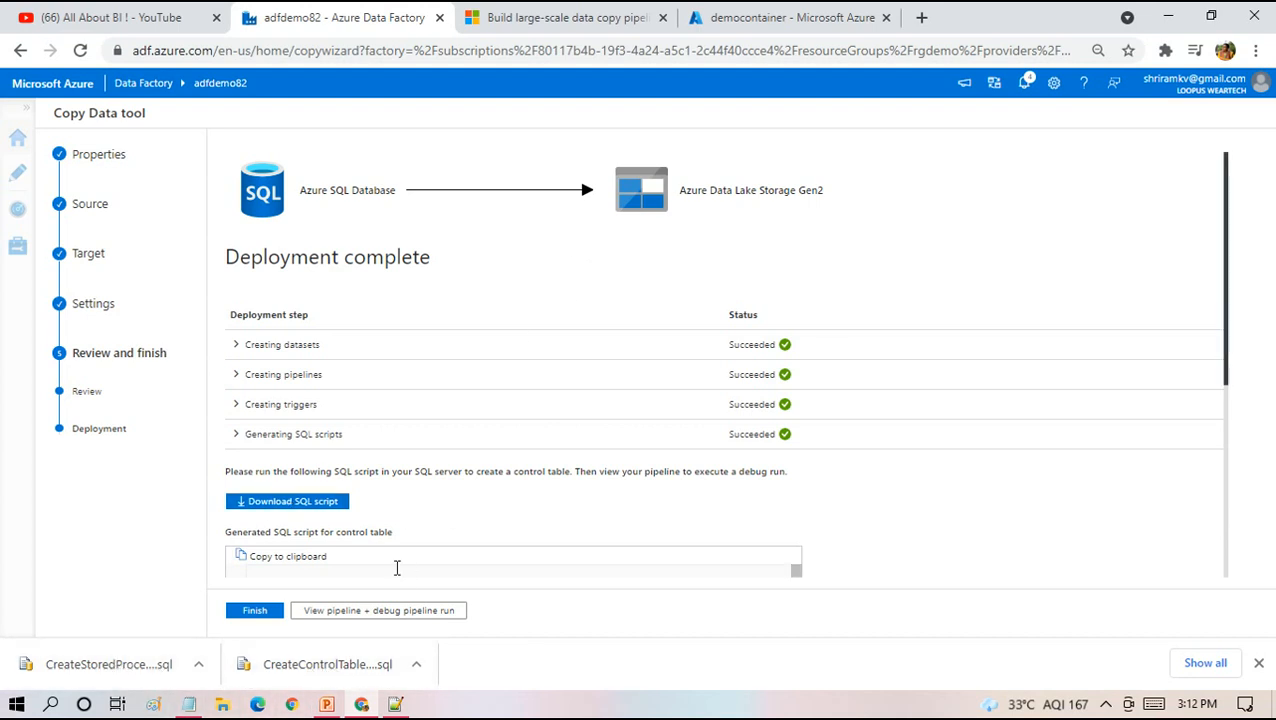
pyautogui.click(396, 704)
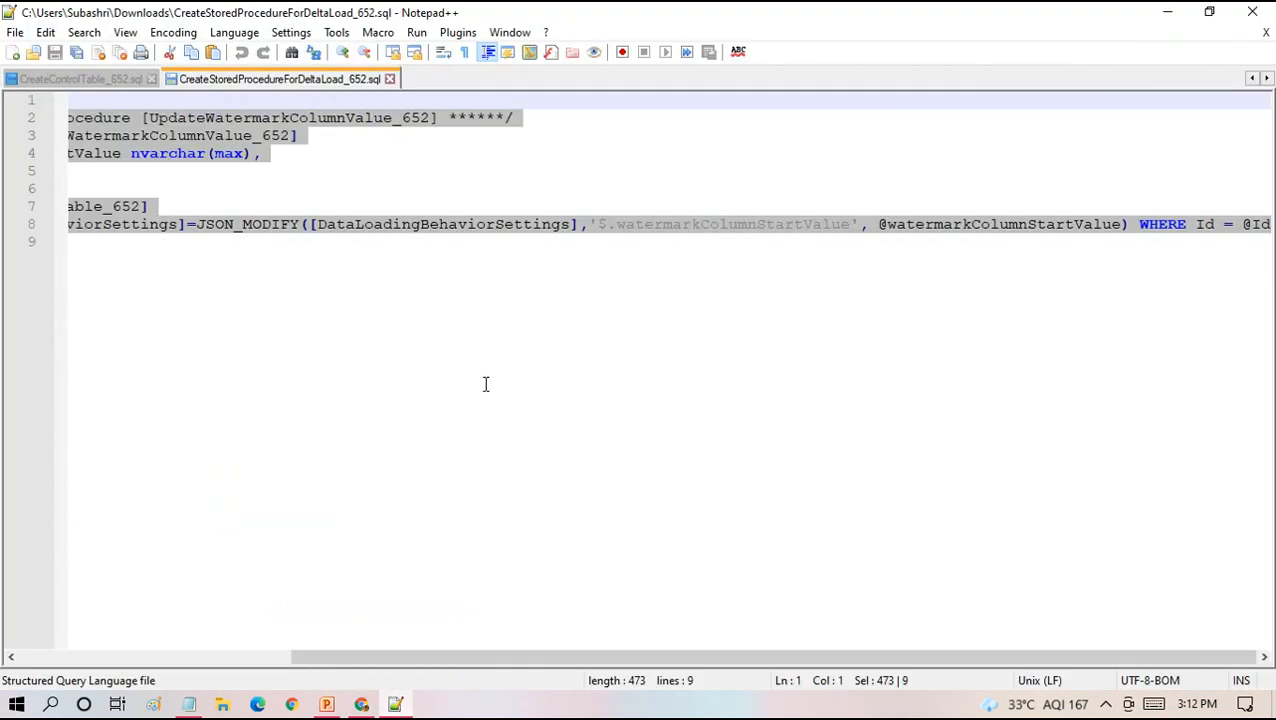
pyautogui.click(42, 76)
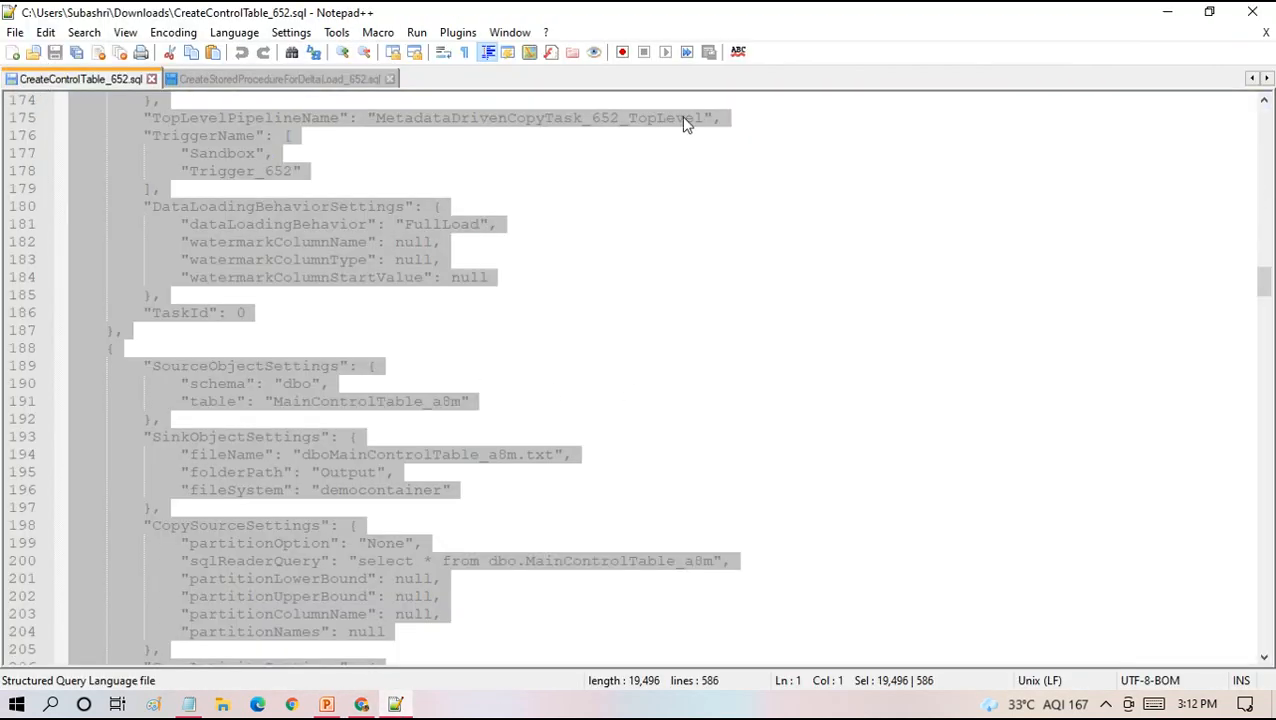
pyautogui.click(738, 101)
pyautogui.moveTo(1265, 277); pyautogui.dragTo(1265, 103)
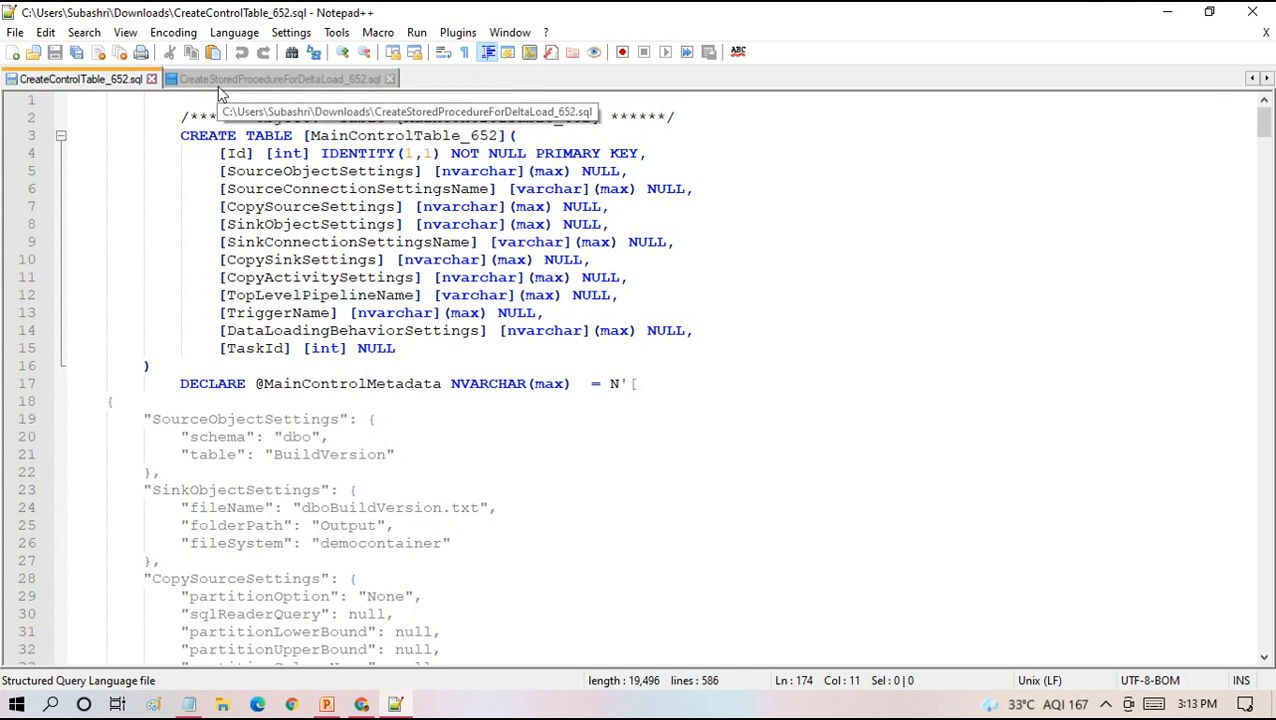
# Glance at the stored procedure script, return to CreateControlTable_652.sql and examine the BuildVersion entry's source and sink object settings
pyautogui.click(233, 81)
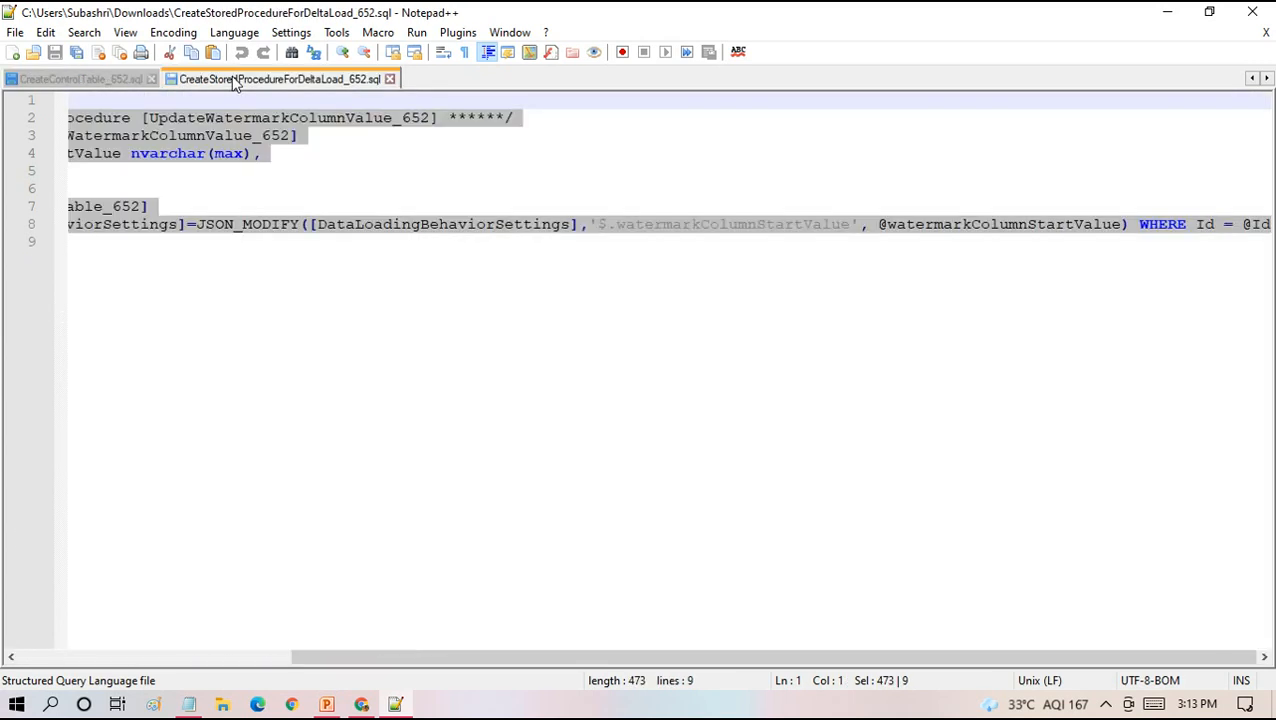
pyautogui.click(73, 79)
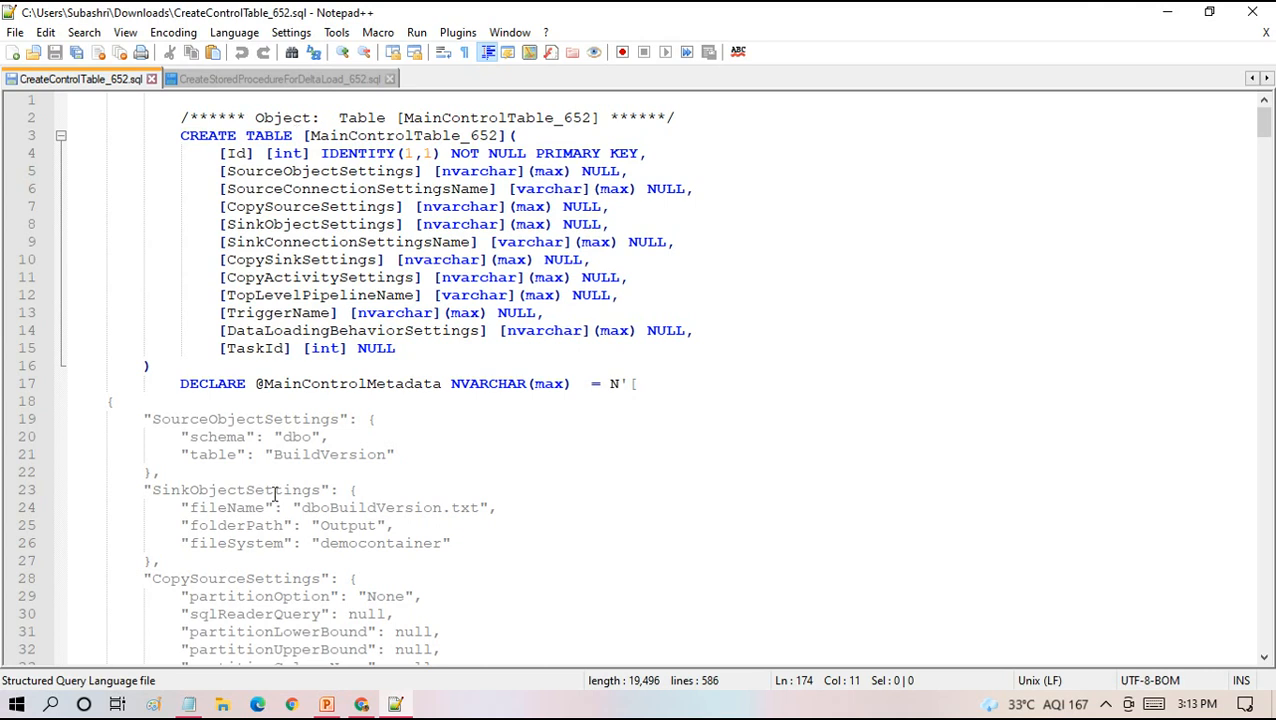
pyautogui.moveTo(137, 418); pyautogui.dragTo(436, 561)
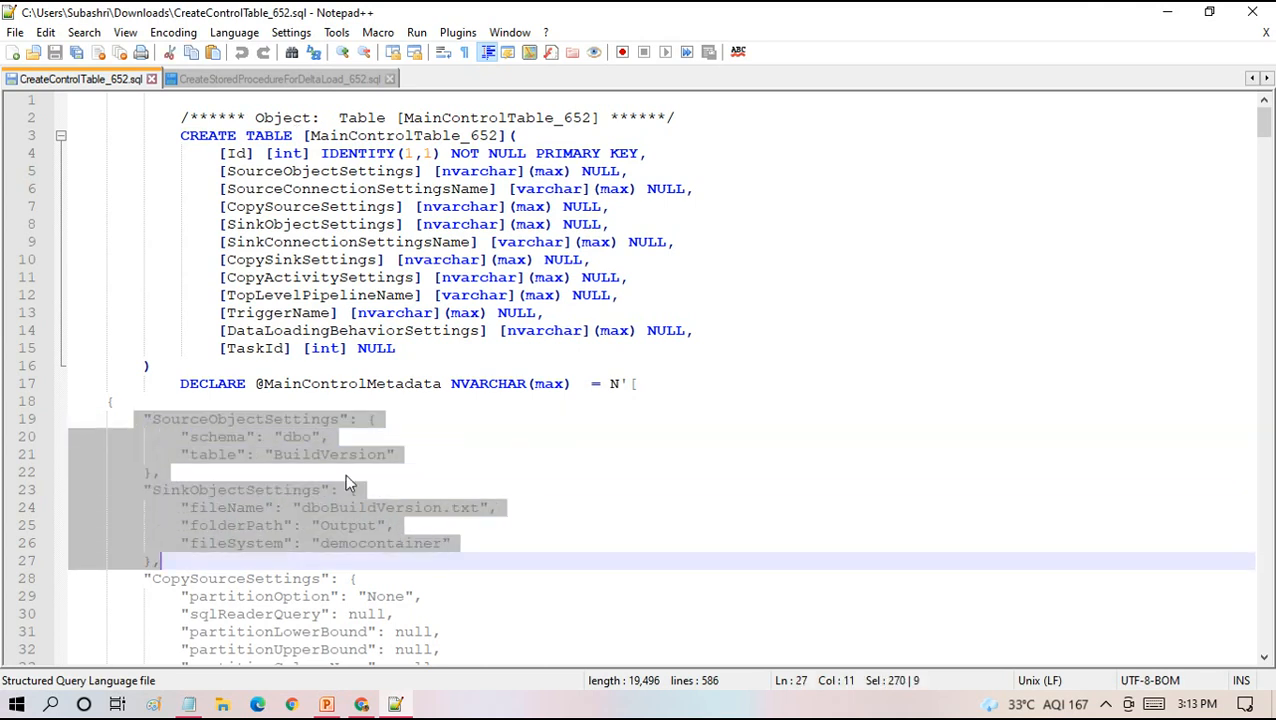
pyautogui.click(316, 454)
pyautogui.doubleClick(298, 437)
pyautogui.doubleClick(303, 454)
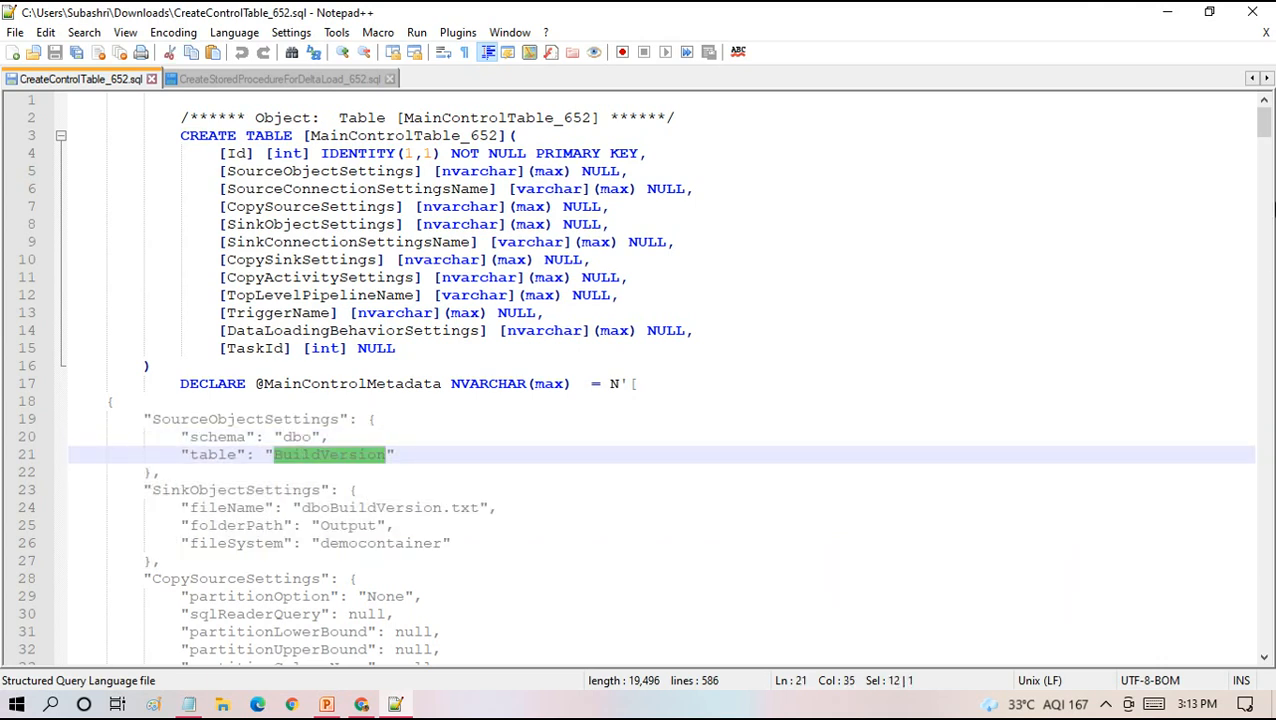
pyautogui.doubleClick(340, 508)
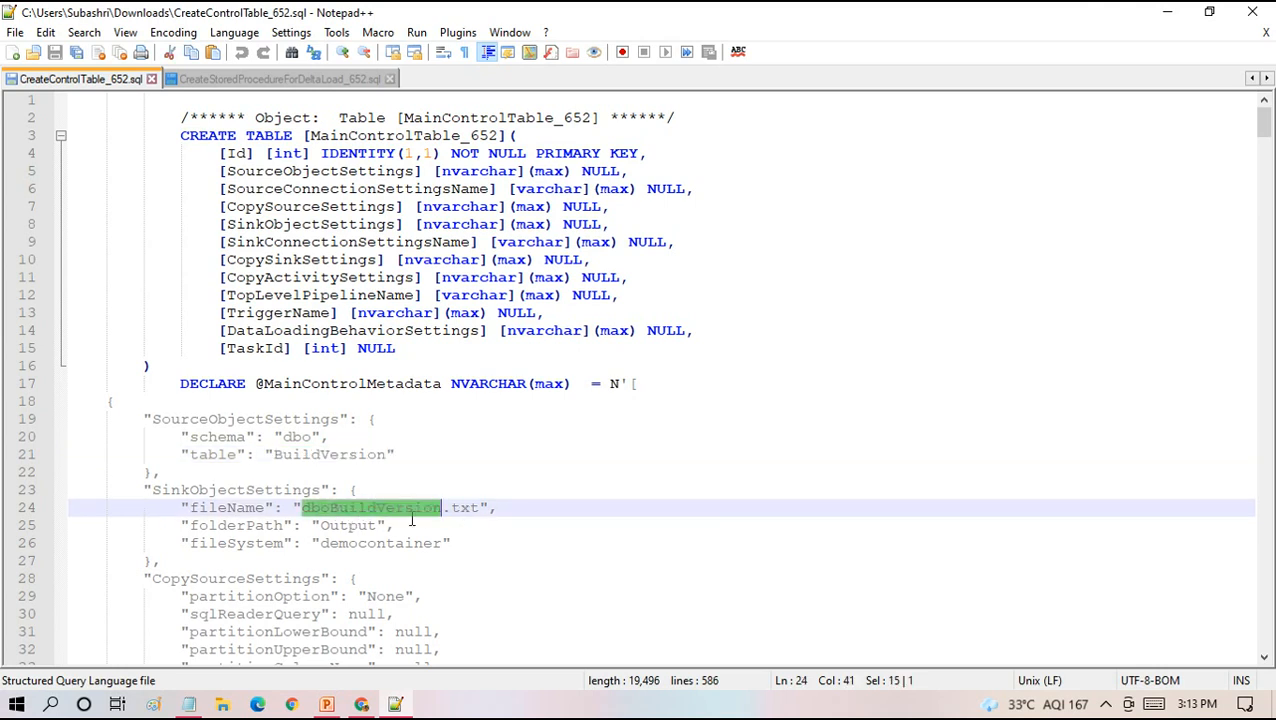
pyautogui.click(347, 528)
pyautogui.doubleClick(345, 527)
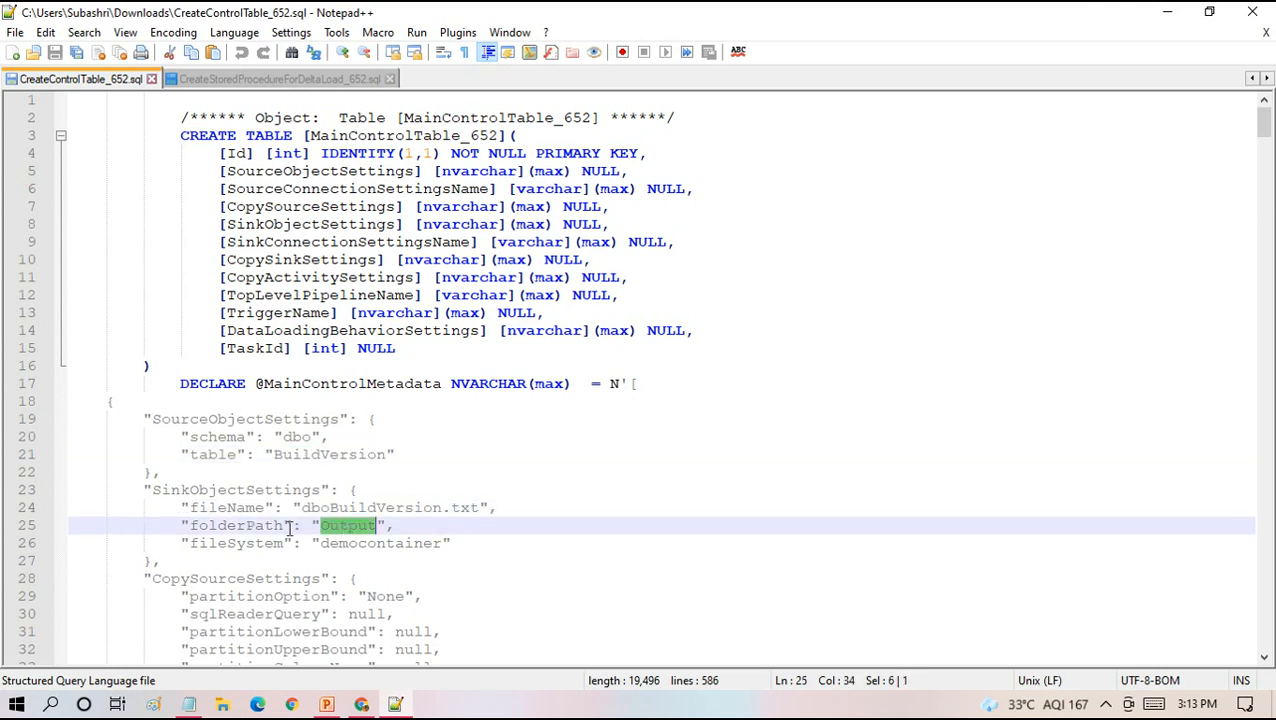
pyautogui.doubleClick(337, 547)
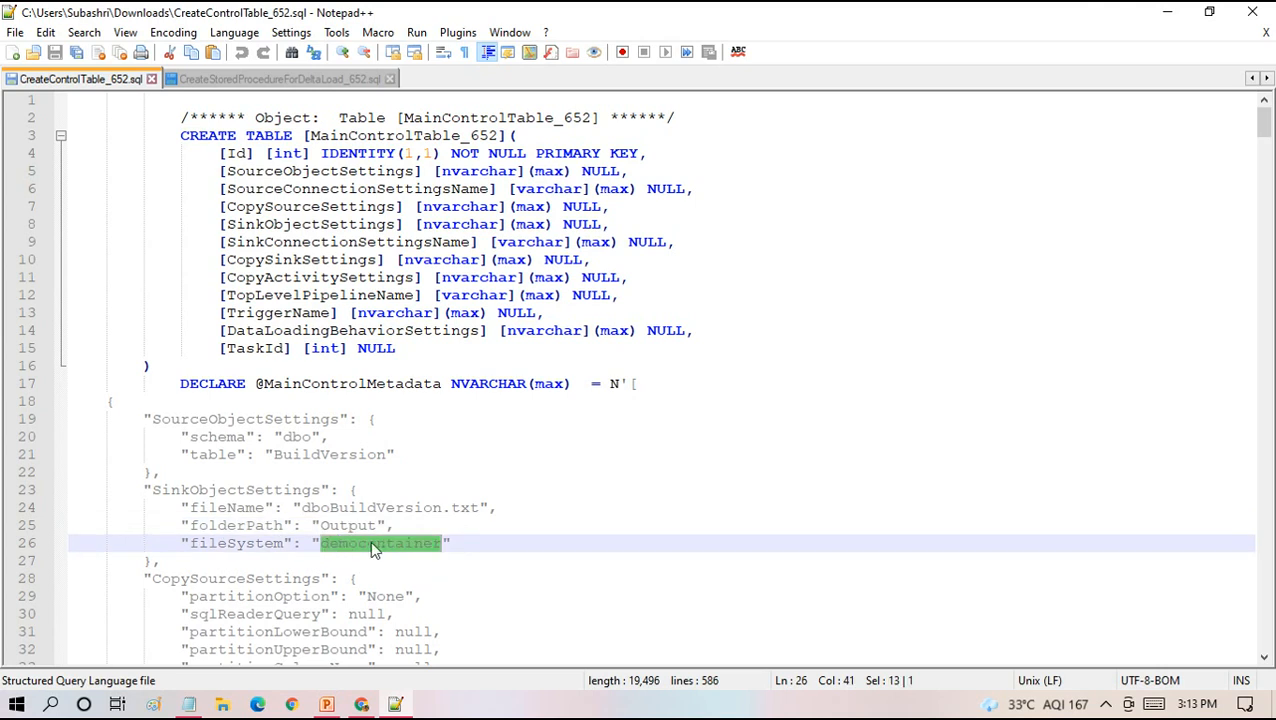
# Examine the BuildVersion entry's copy source, copy activity, top-level pipeline, trigger and data loading behavior settings
pyautogui.moveTo(1266, 112); pyautogui.dragTo(1208, 148)
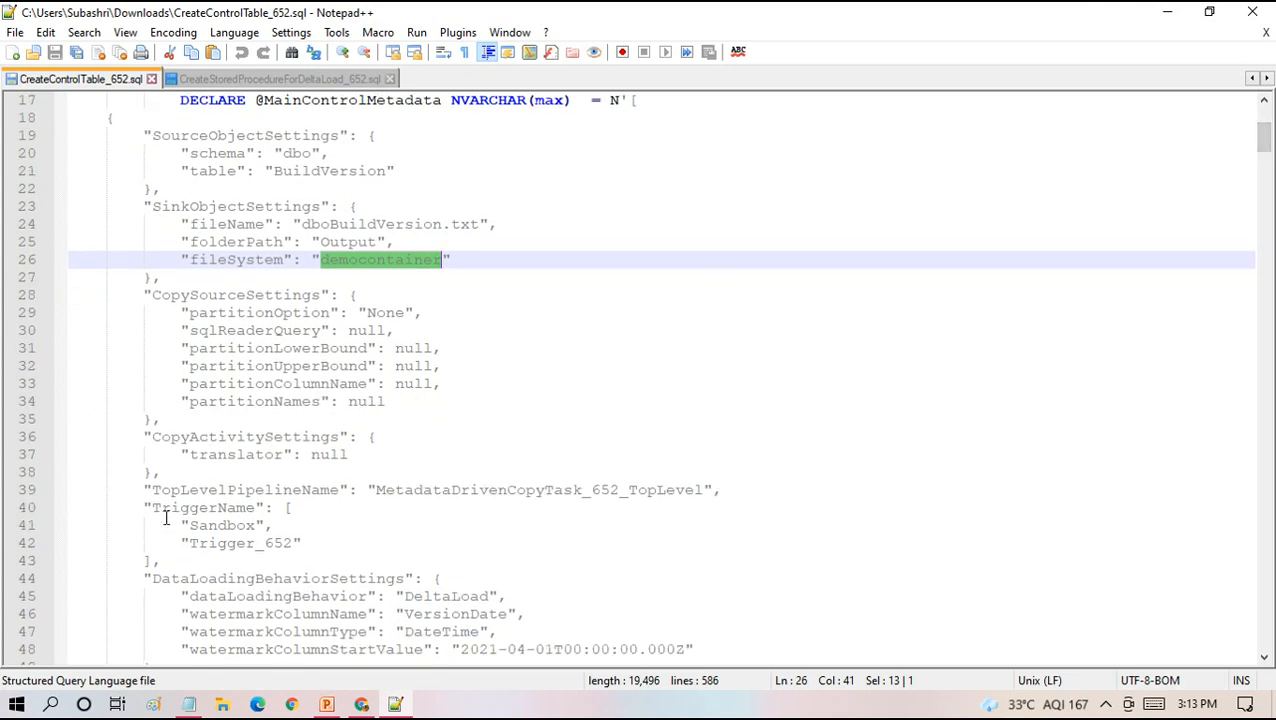
pyautogui.moveTo(134, 578); pyautogui.dragTo(720, 650)
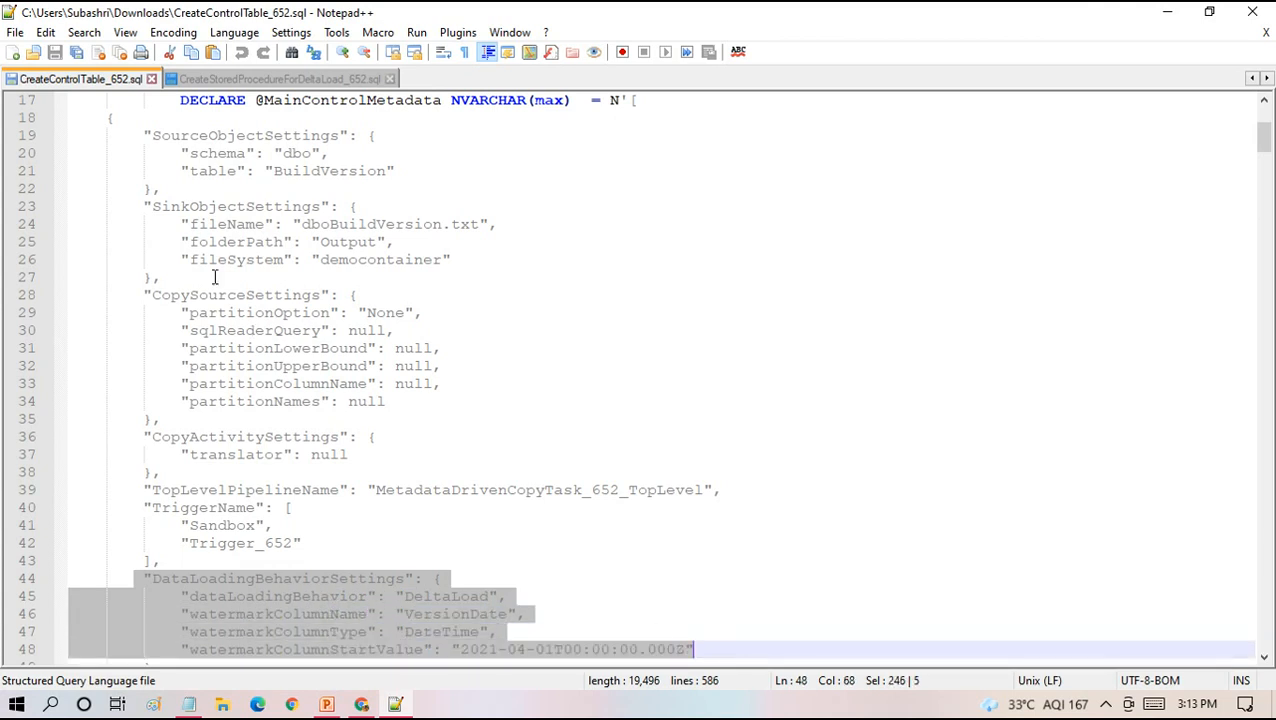
pyautogui.moveTo(123, 135); pyautogui.dragTo(181, 170)
pyautogui.moveTo(129, 206); pyautogui.dragTo(181, 260)
pyautogui.moveTo(123, 295); pyautogui.dragTo(257, 401)
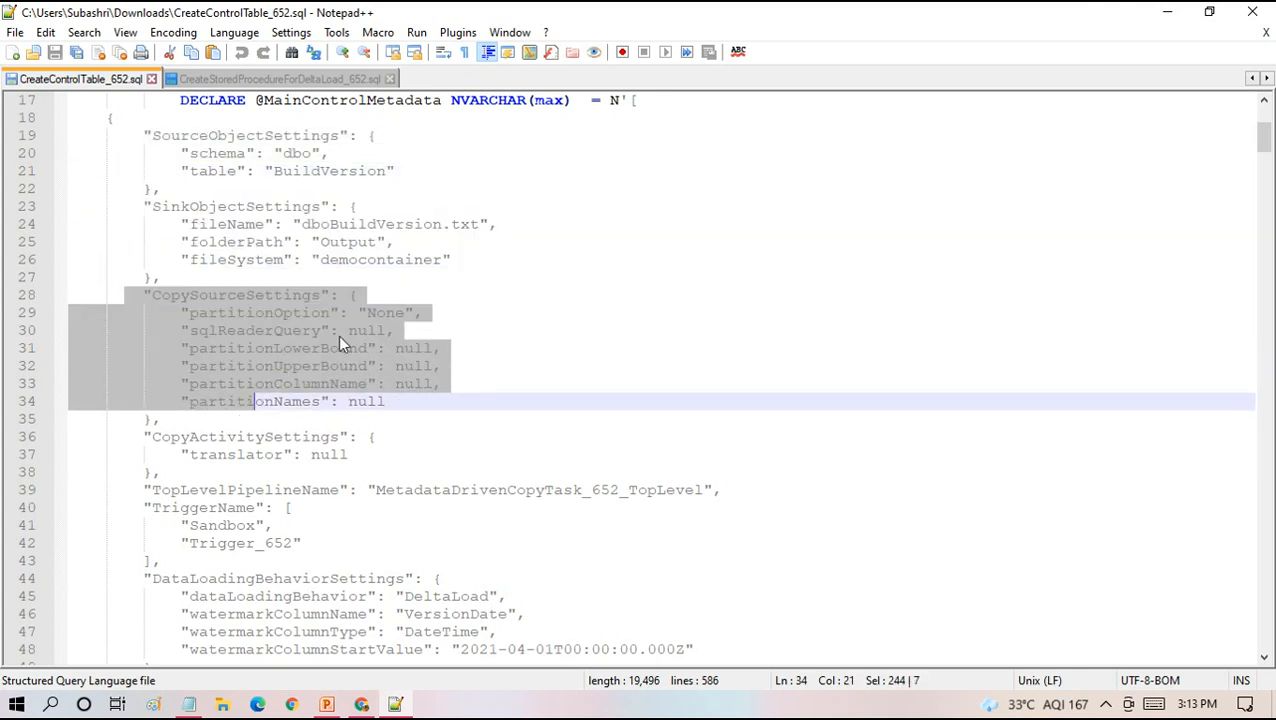
pyautogui.click(367, 312)
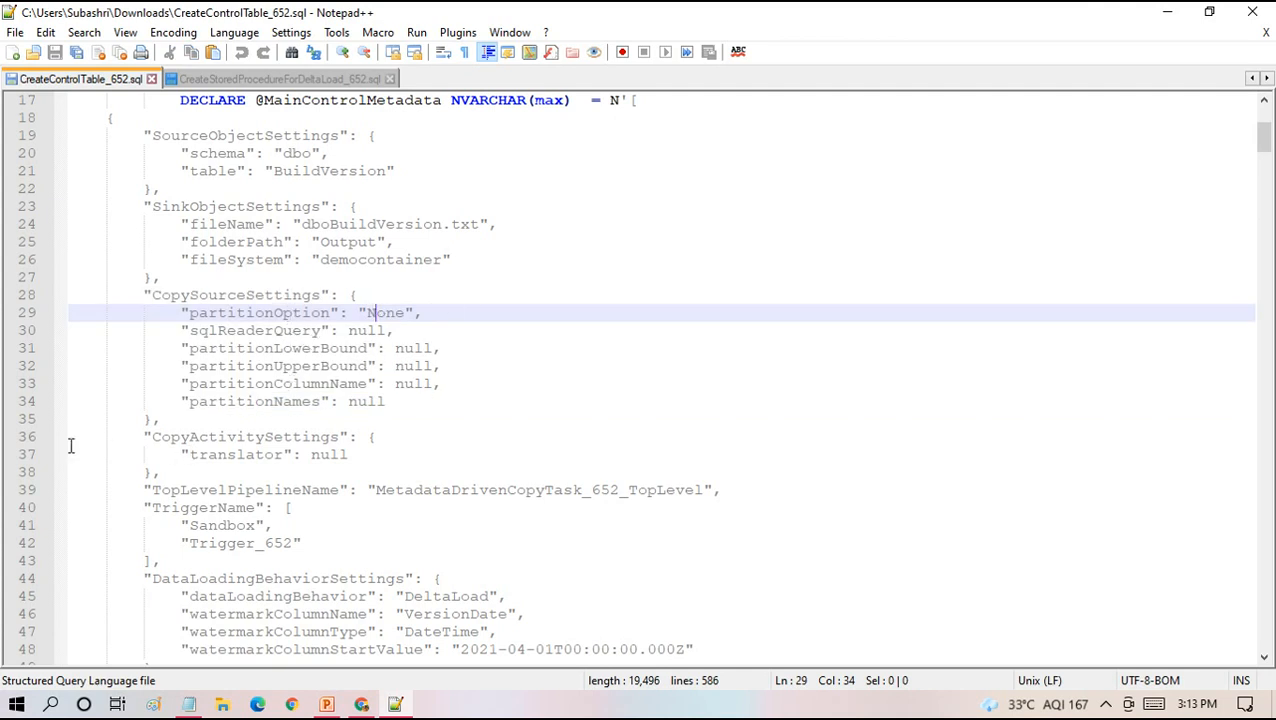
pyautogui.moveTo(91, 446); pyautogui.dragTo(167, 474)
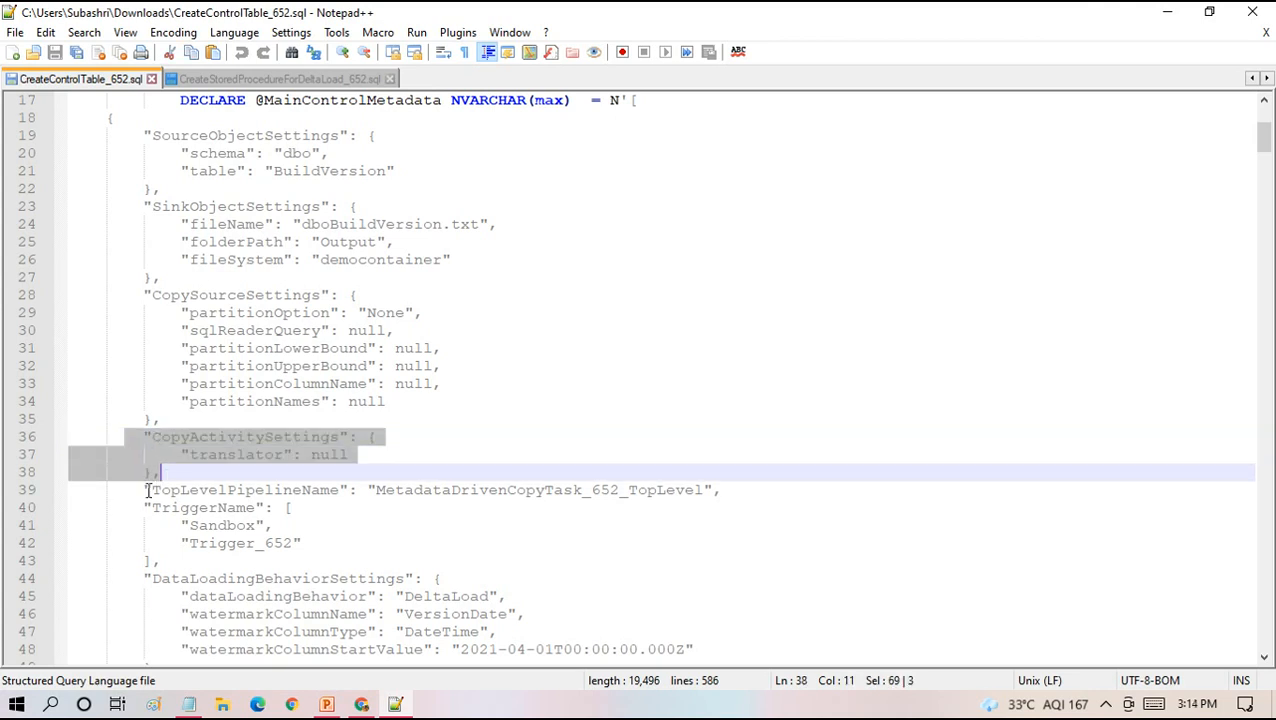
pyautogui.click(145, 490)
pyautogui.moveTo(143, 507); pyautogui.dragTo(168, 562)
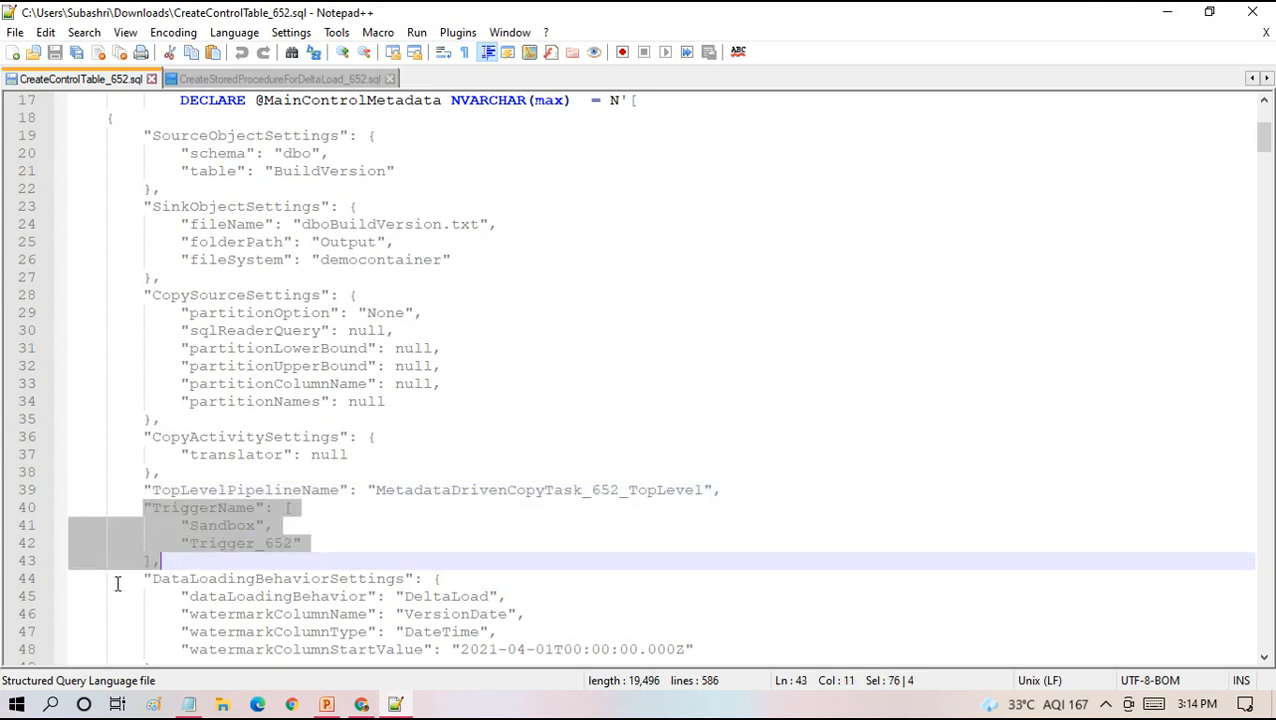
pyautogui.moveTo(117, 583); pyautogui.dragTo(288, 491)
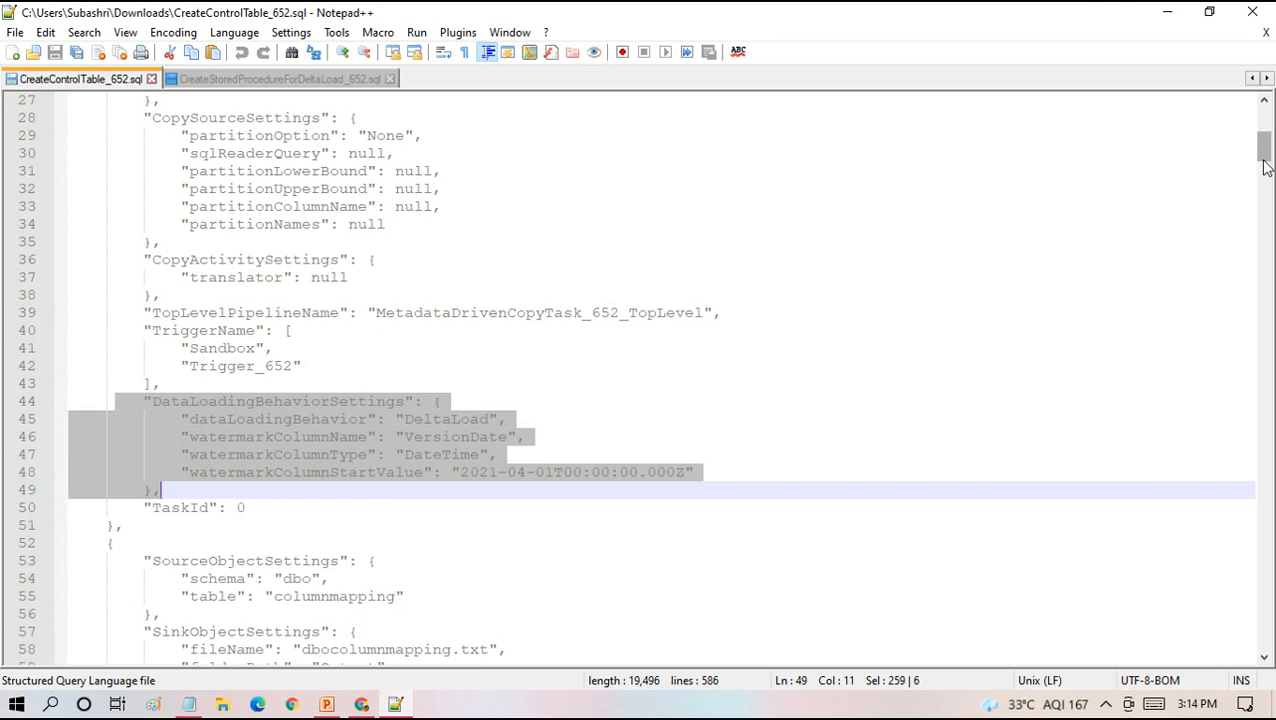
# Examine the metadata entries for the columnmapping and columnmapping1 tables in the control table script
pyautogui.scroll(-7, 1265, 167)
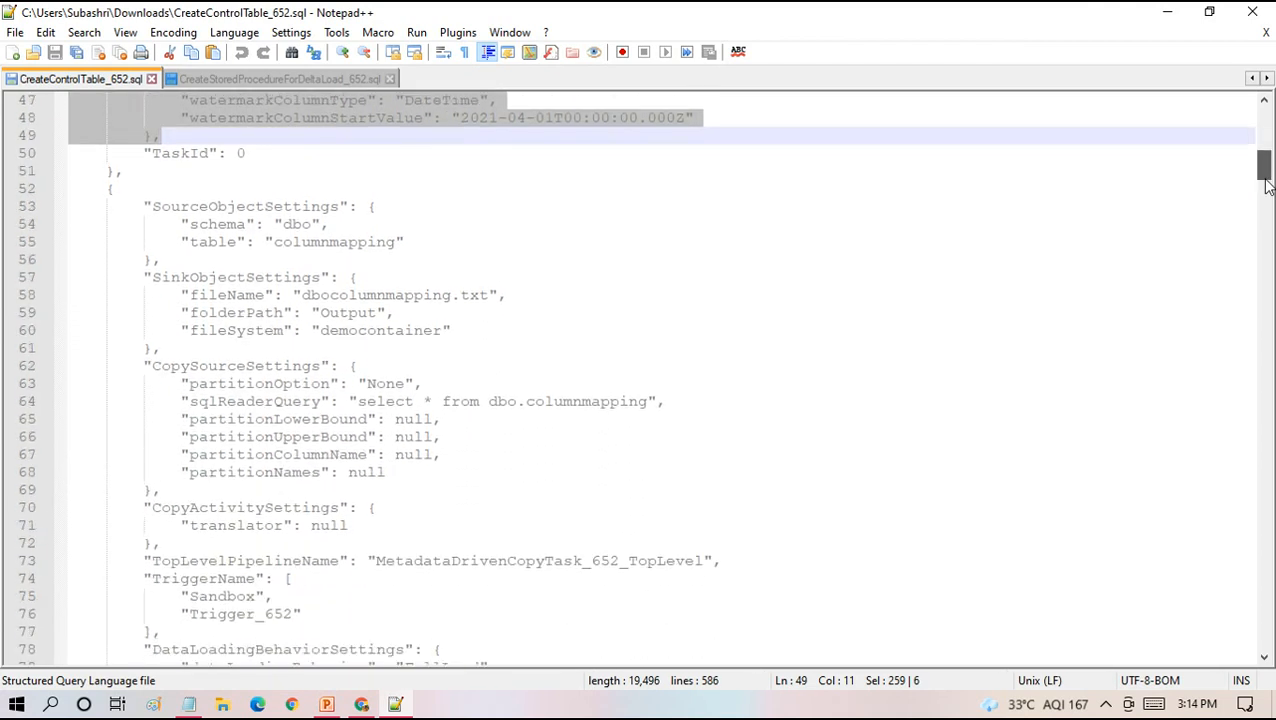
pyautogui.tripleClick(319, 250)
pyautogui.doubleClick(306, 245)
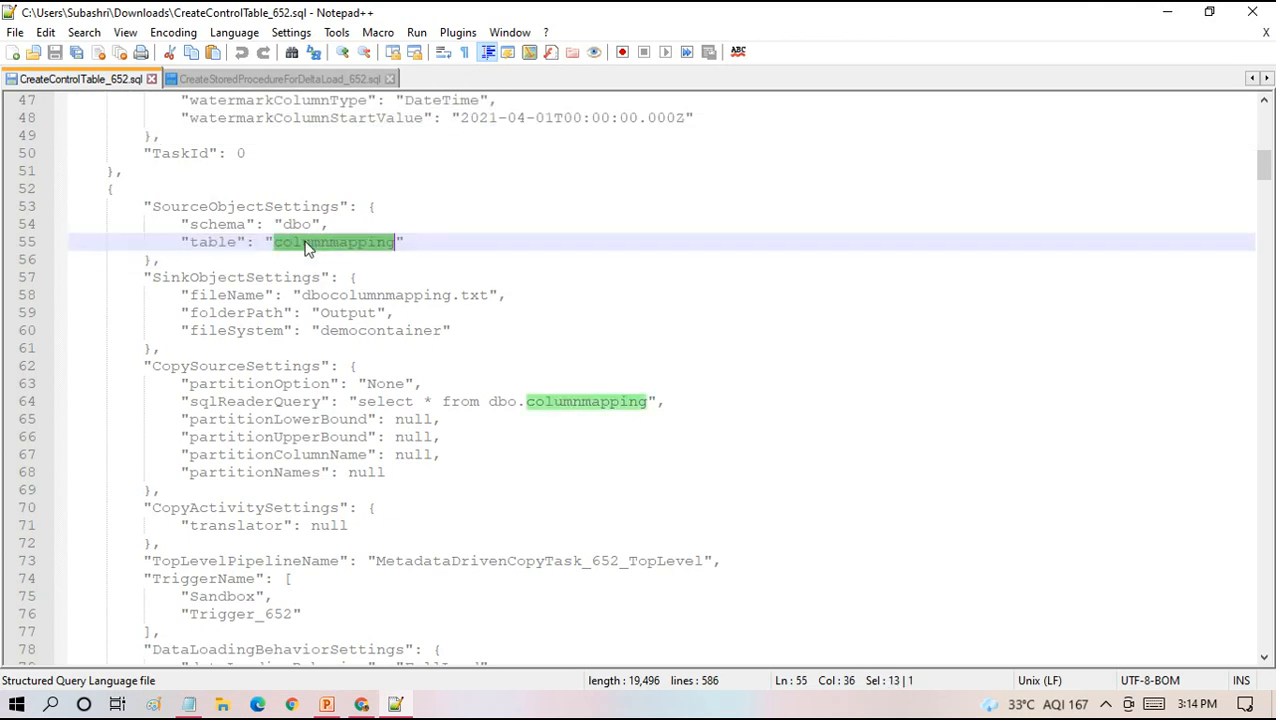
pyautogui.moveTo(1262, 160); pyautogui.dragTo(1263, 192)
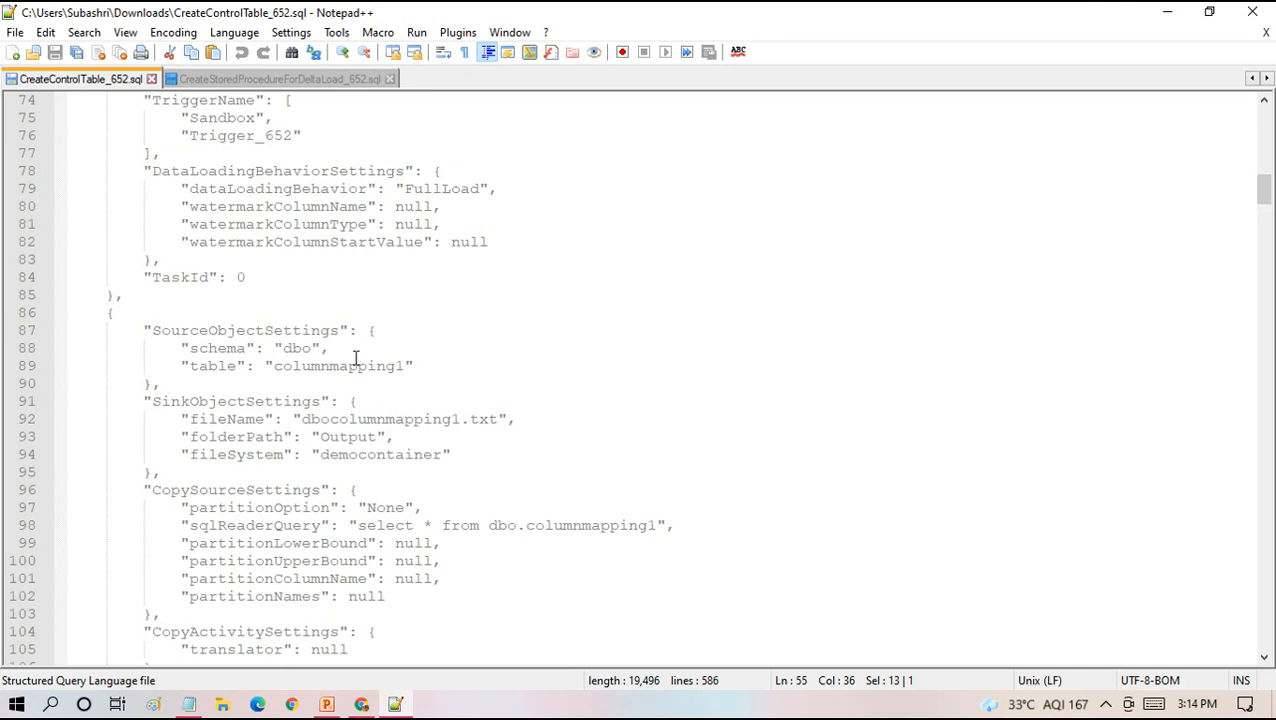
pyautogui.click(356, 366)
pyautogui.doubleClick(356, 366)
pyautogui.moveTo(1264, 190); pyautogui.dragTo(1265, 197)
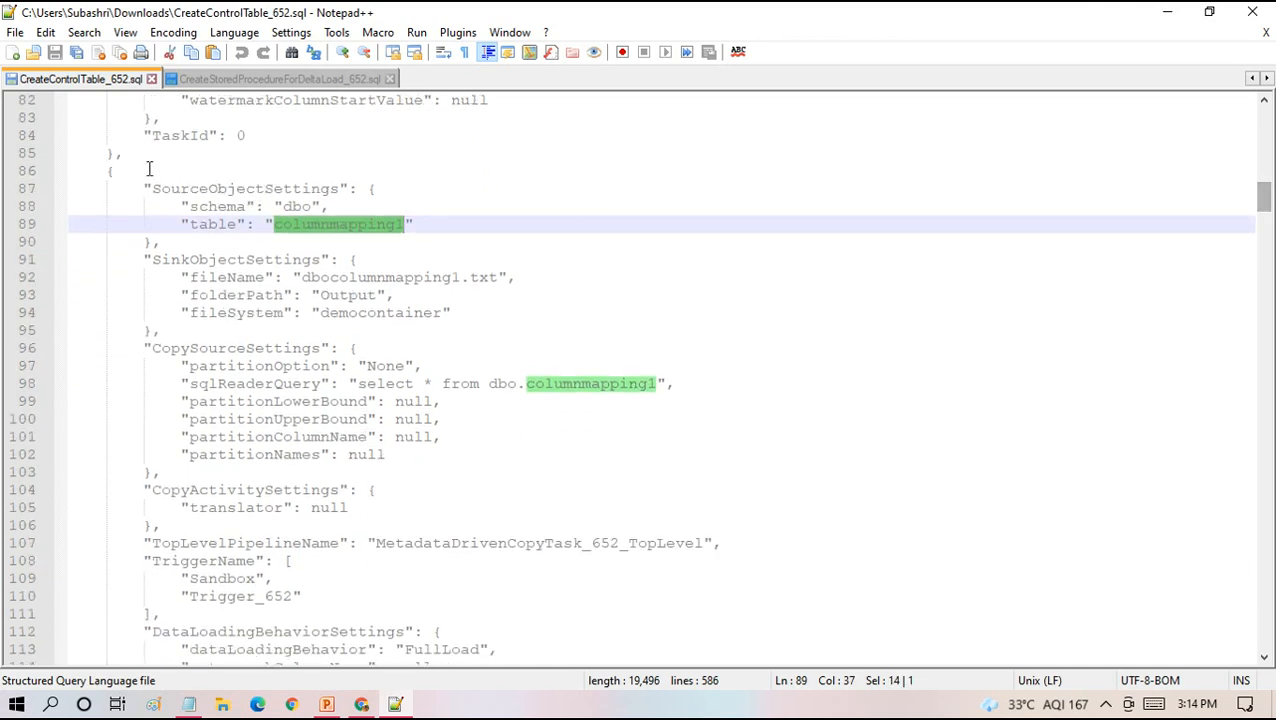
pyautogui.moveTo(134, 188); pyautogui.dragTo(296, 575)
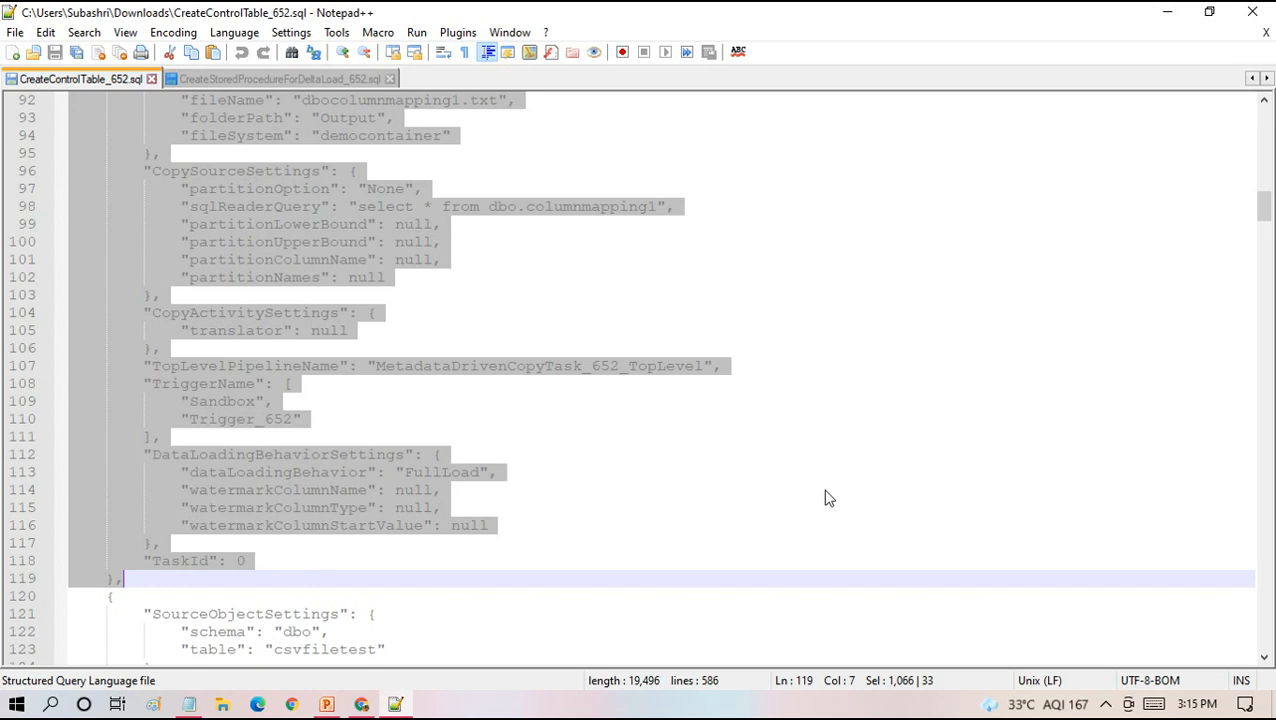
# Inspect the INSERT INTO MainControlTable_652 statement at the script's end and open CreateStoredProcedureForDeltaLoad_652.sql
pyautogui.moveTo(1270, 230); pyautogui.dragTo(1260, 648)
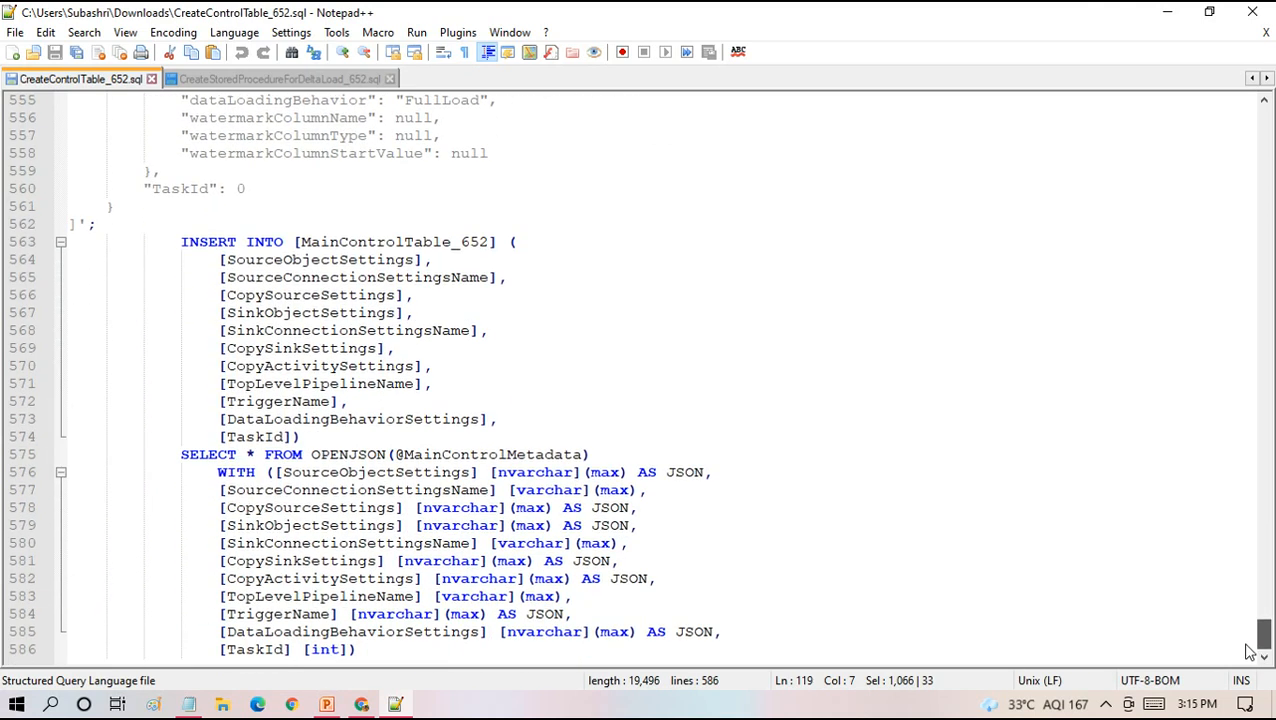
pyautogui.moveTo(172, 241); pyautogui.dragTo(439, 677)
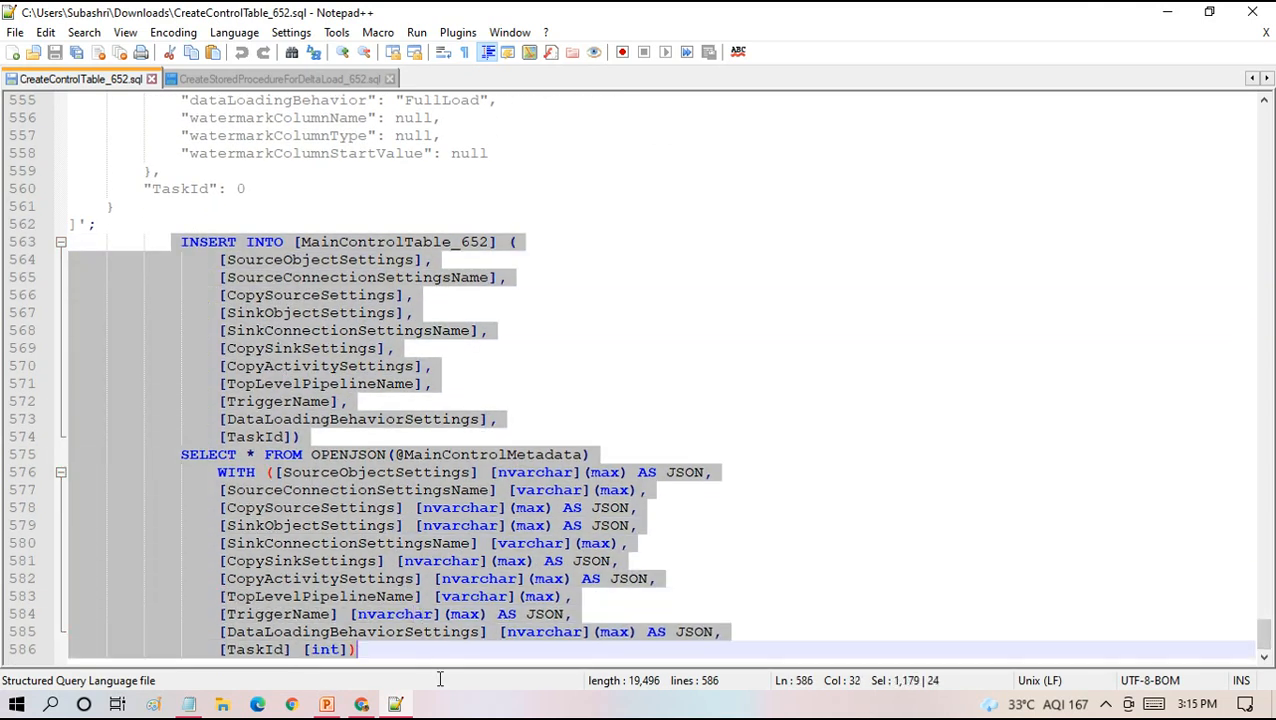
pyautogui.click(340, 241)
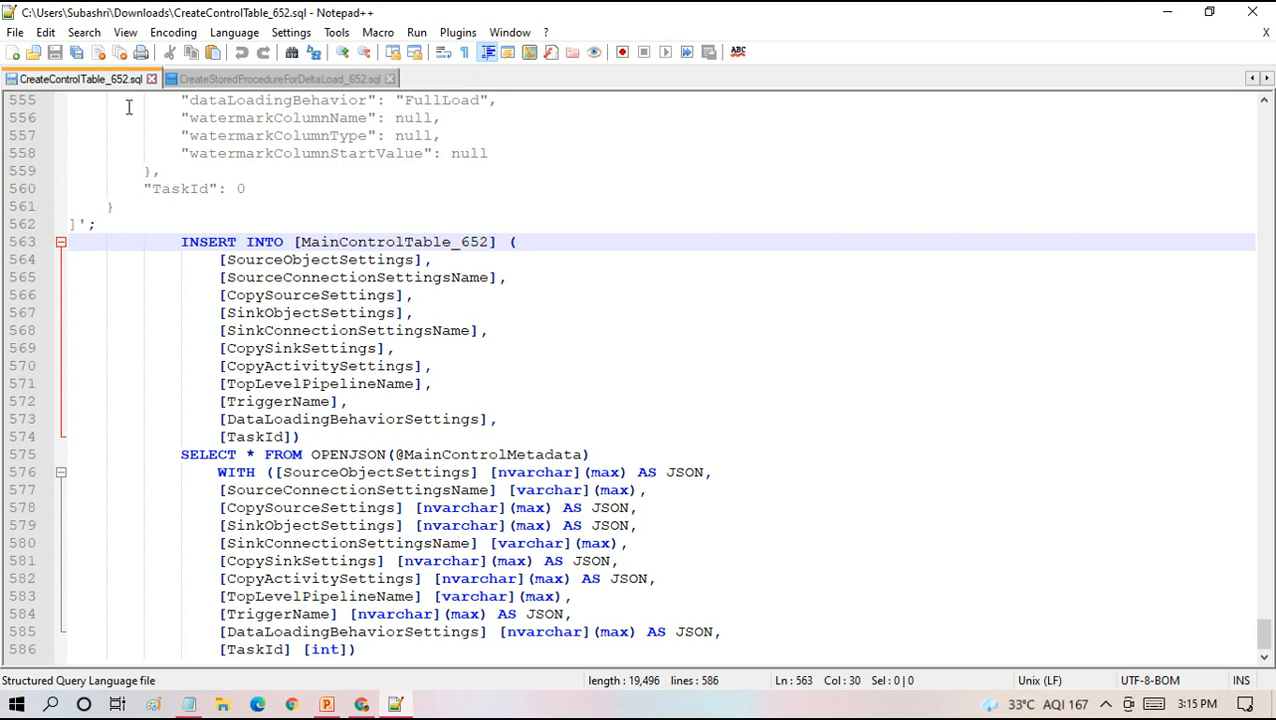
pyautogui.click(210, 75)
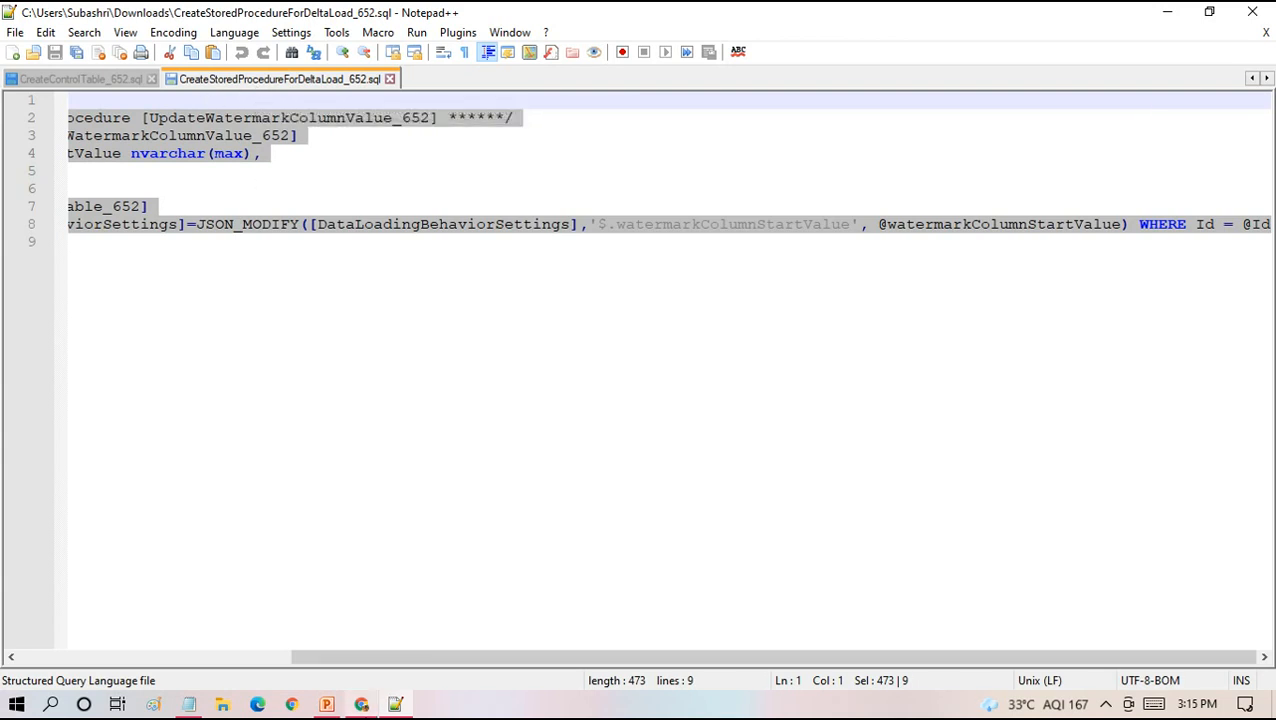
# Switch to Azure Data Factory in Chrome and review the generated control table and stored procedure scripts on the deployment page
pyautogui.click(361, 704)
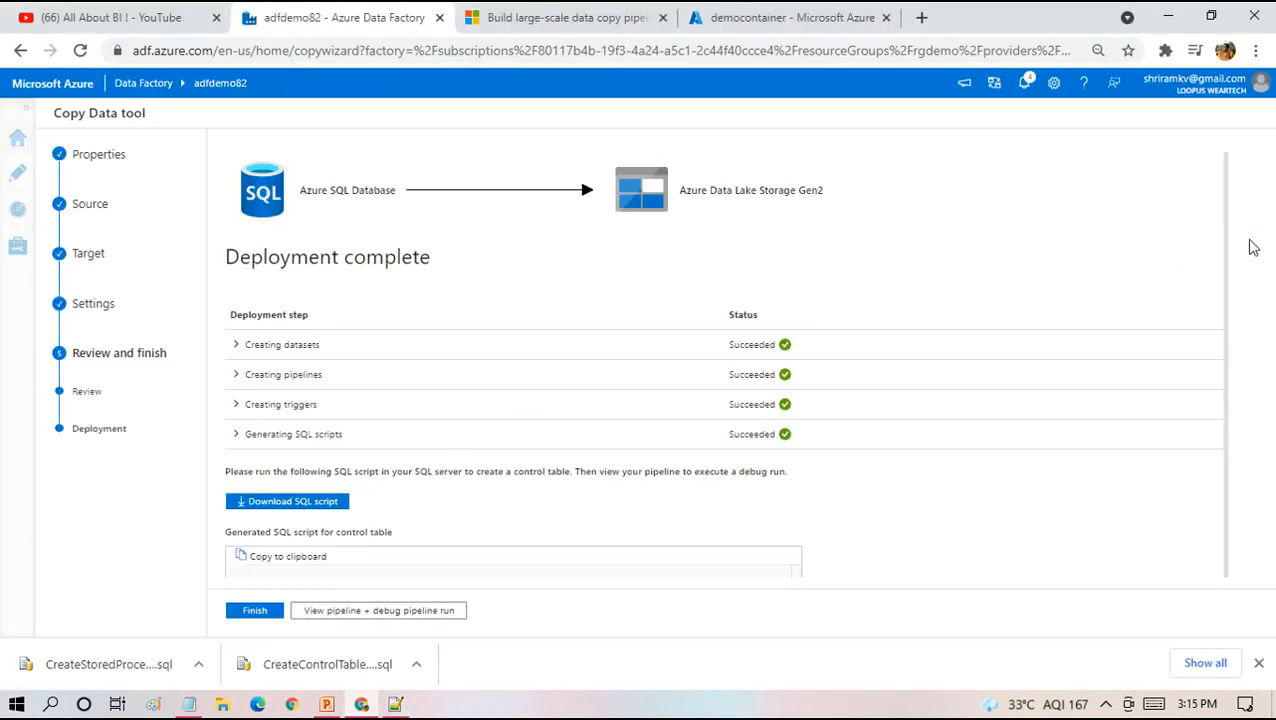
pyautogui.moveTo(1227, 305); pyautogui.dragTo(889, 578)
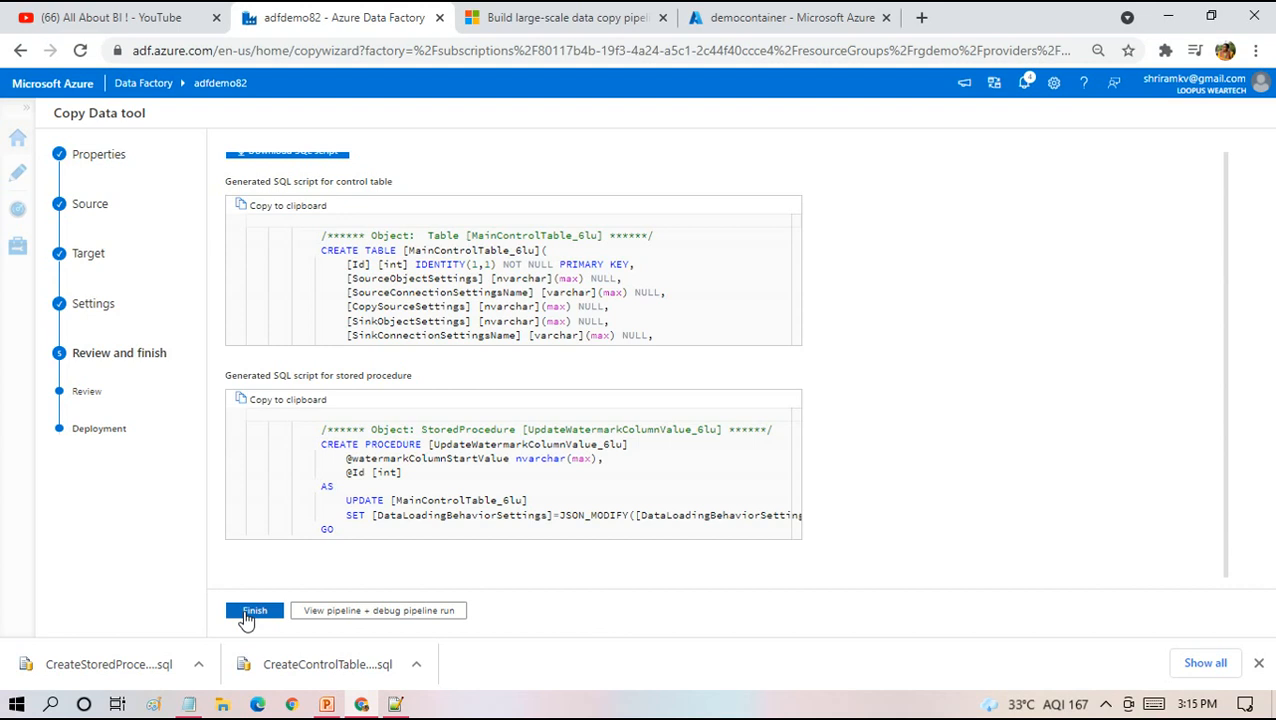
pyautogui.moveTo(1231, 401); pyautogui.dragTo(1242, 128)
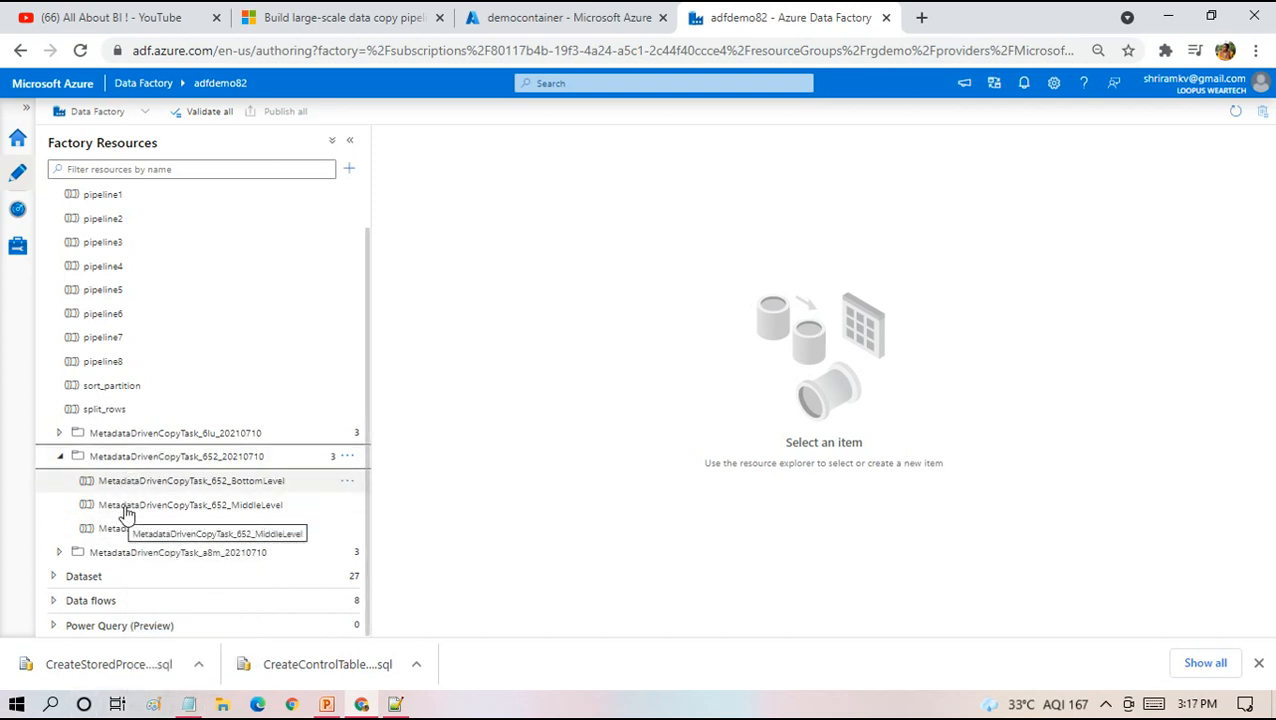
# Collapse and reopen the MetadataDrivenCopyTask_652_20210710 folder to view its bottom, middle and top level pipelines
pyautogui.click(59, 457)
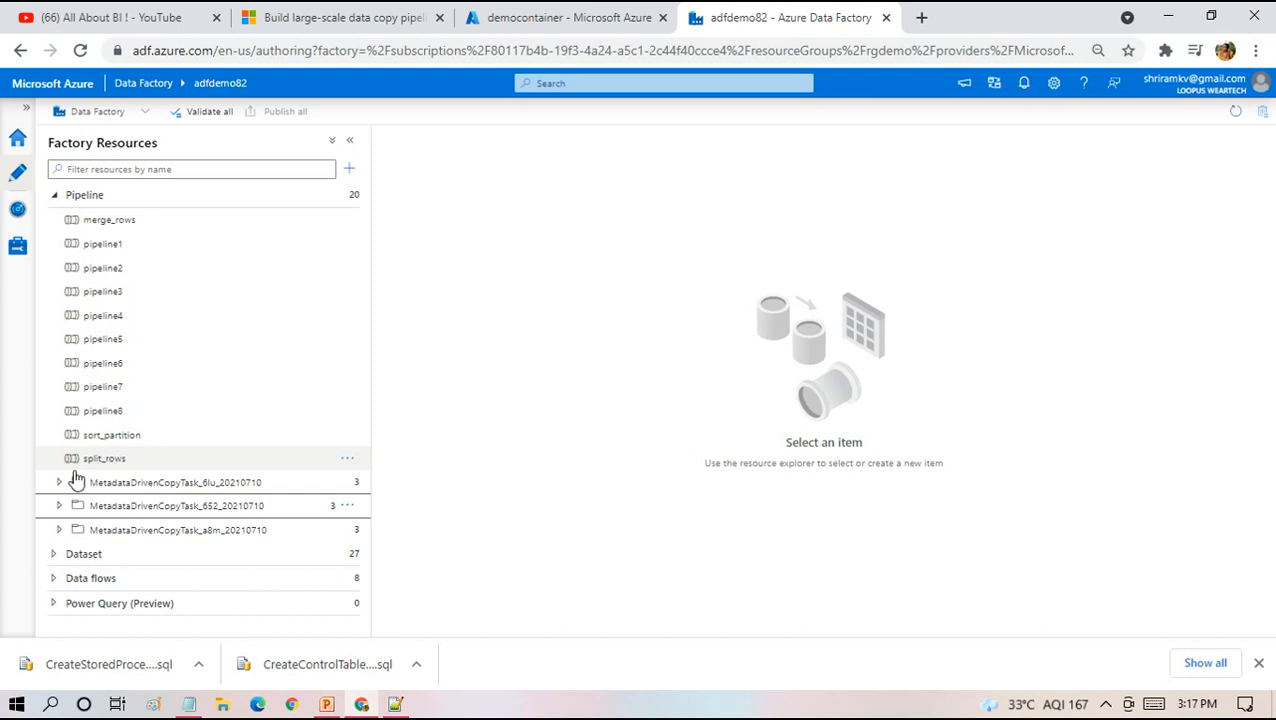
pyautogui.click(68, 508)
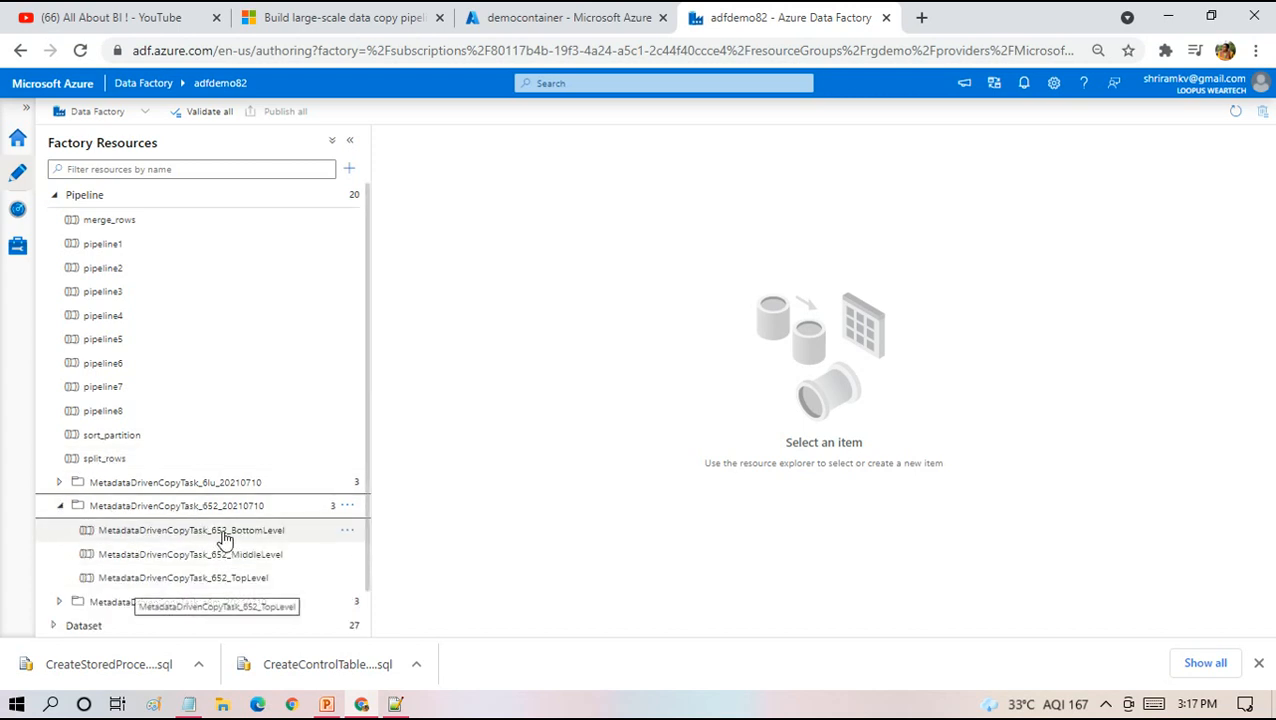
pyautogui.moveTo(365, 413); pyautogui.dragTo(366, 518)
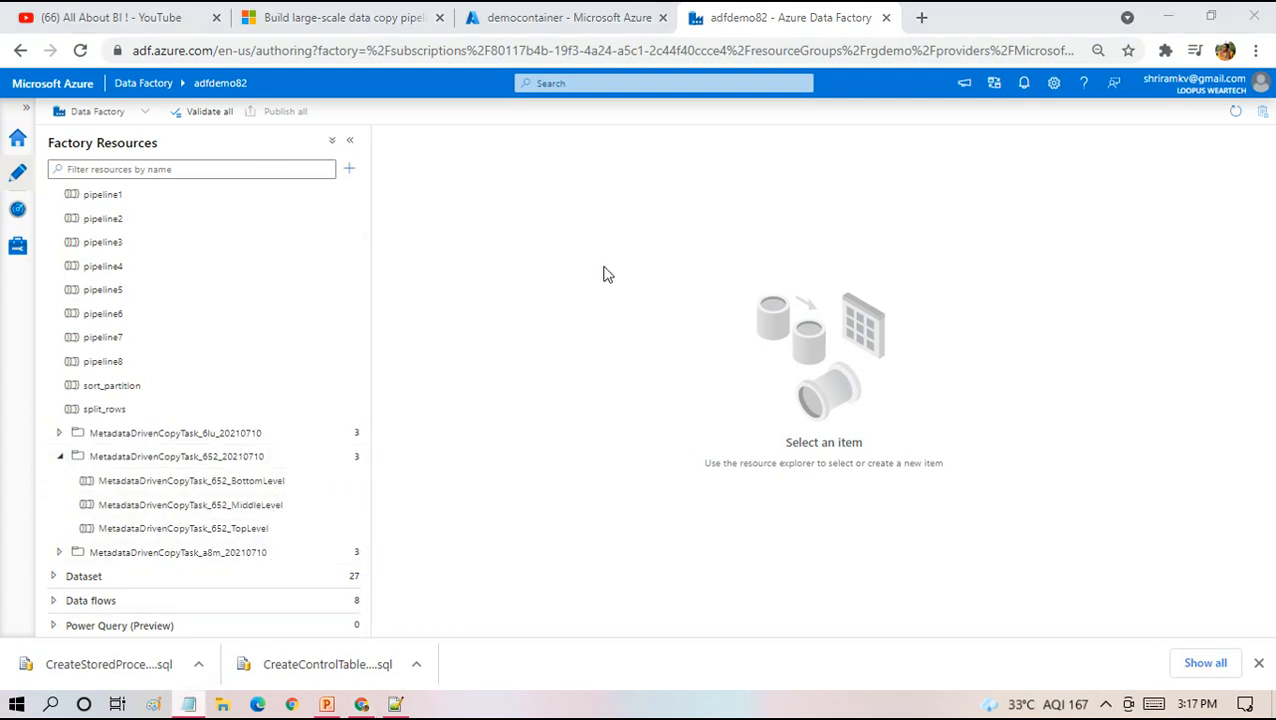
# Switch to Notepad and add the separate lines "top" and "middle" below the example mapping
pyautogui.rightClick(190, 705)
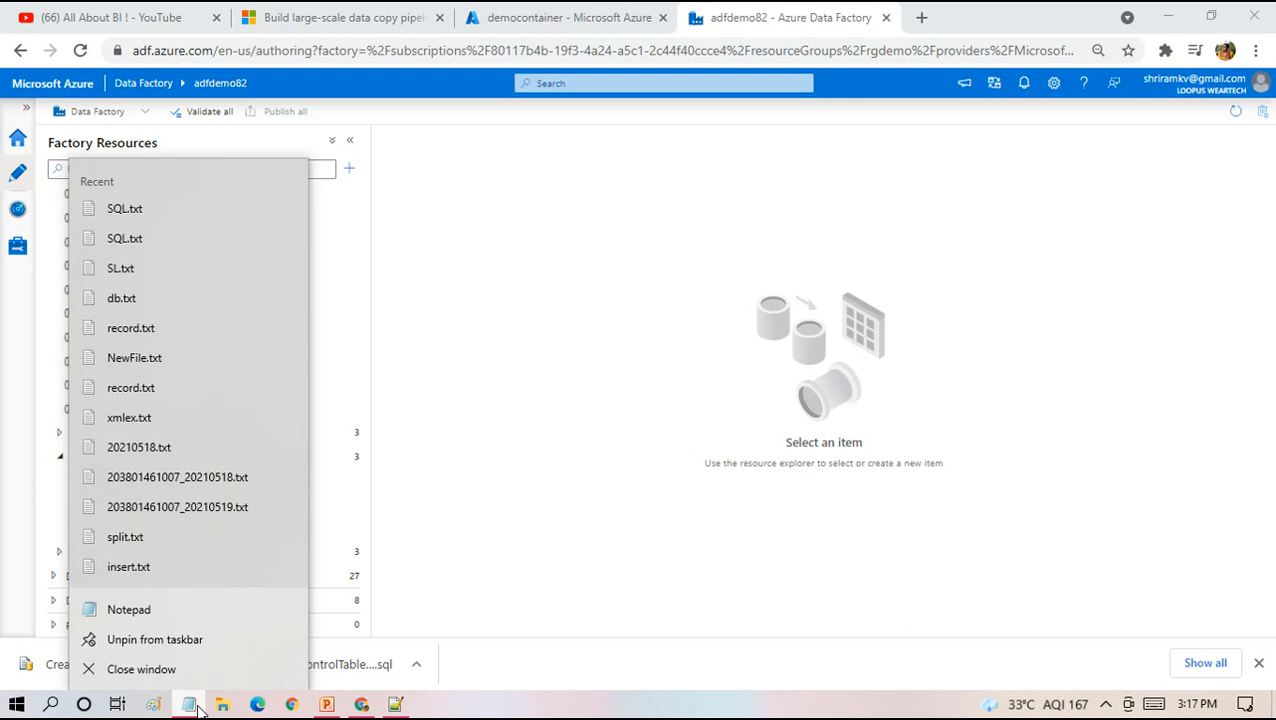
pyautogui.click(197, 708)
pyautogui.click(211, 628)
pyautogui.click(1022, 361)
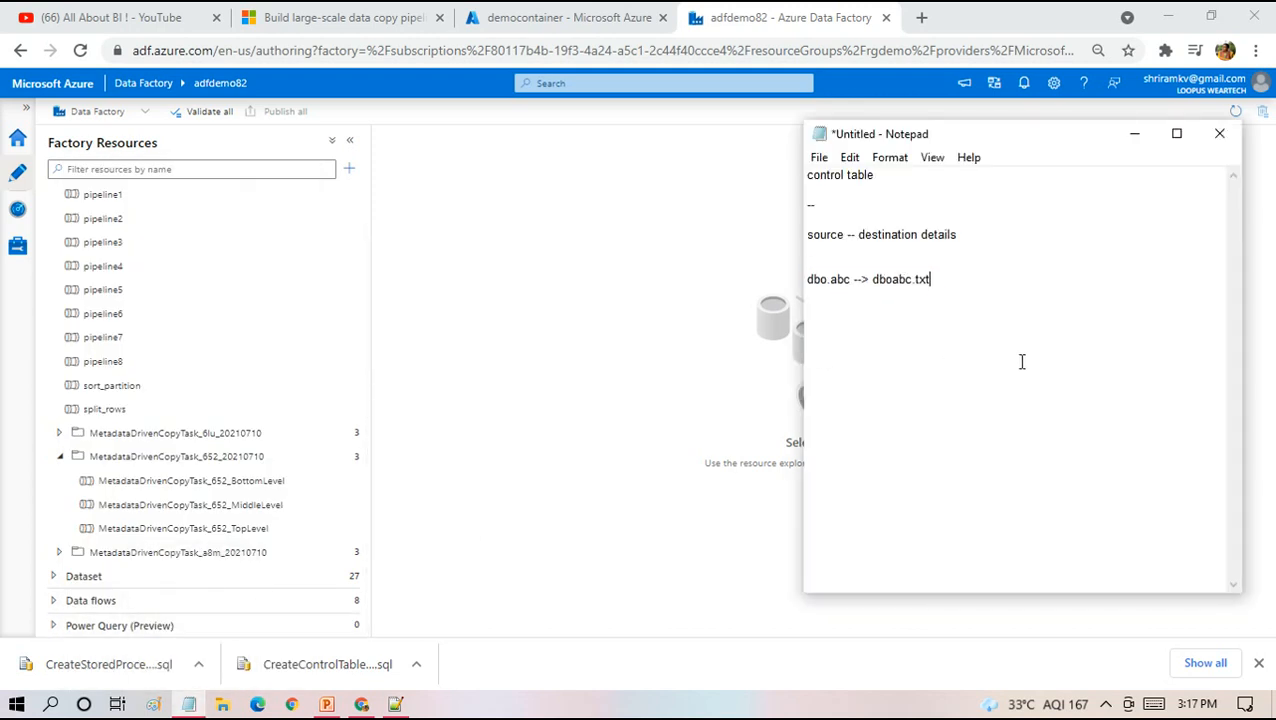
pyautogui.press('Return')
pyautogui.press('Return')
pyautogui.write('top')
pyautogui.press('Return')
pyautogui.press('Return')
pyautogui.write('middle')
pyautogui.press('Return')
pyautogui.press('Return')
# Add the line "bottm --> actual copy" below the middle level note
pyautogui.write('botton')
pyautogui.press('BackSpace')
pyautogui.press('BackSpace')
pyautogui.press('BackSpace')
pyautogui.write('m --> copp')
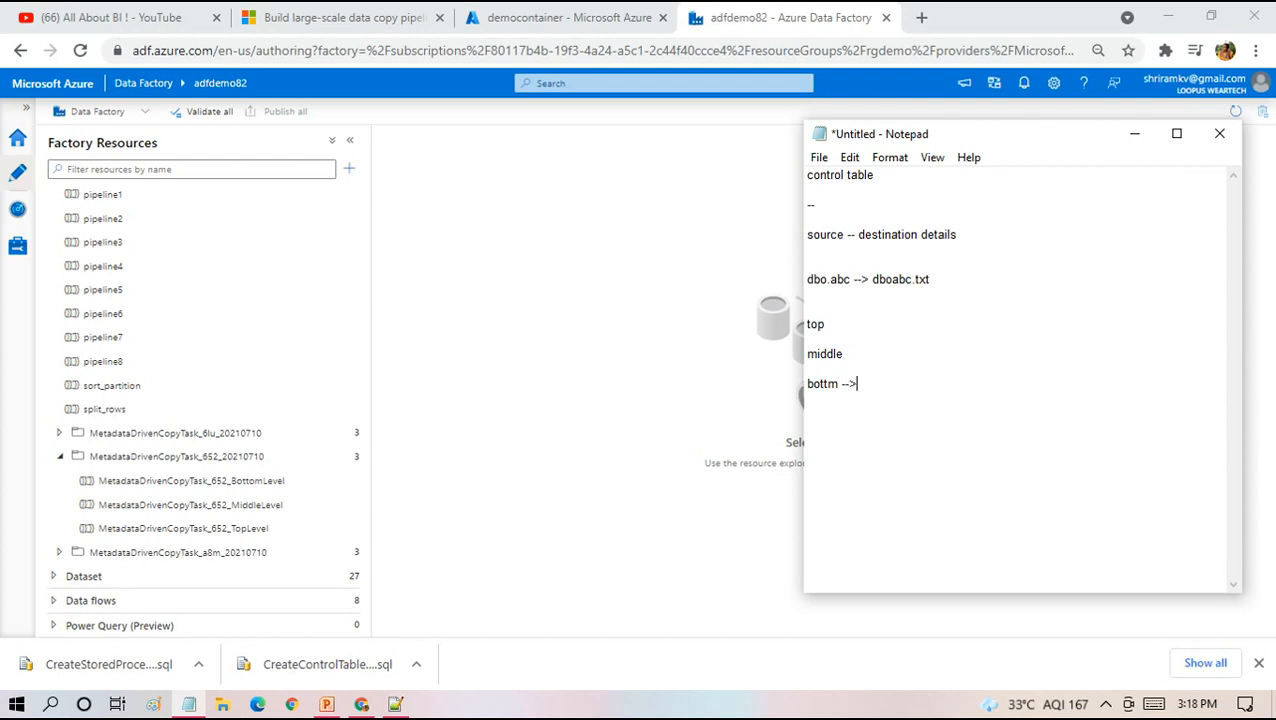
pyautogui.press('BackSpace')
pyautogui.write('y')
pyautogui.press('Left')
pyautogui.press('Left')
pyautogui.press('Left')
pyautogui.press('Left')
pyautogui.write('actual')
# Extend the "top" line with the description "-- no.of batches"
pyautogui.press('Up')
pyautogui.press('Up')
pyautogui.press('Up')
pyautogui.press('Up')
pyautogui.press('Right')
pyautogui.press('Right')
pyautogui.press('Right')
pyautogui.write('-- no.of batches')
# Extend the "middle" line with the description "-- for each loop"
pyautogui.press('Down')
pyautogui.press('Down')
pyautogui.press('Right')
pyautogui.press('Right')
pyautogui.press('Right')
pyautogui.press('Right')
pyautogui.press('Right')
pyautogui.press('Right')
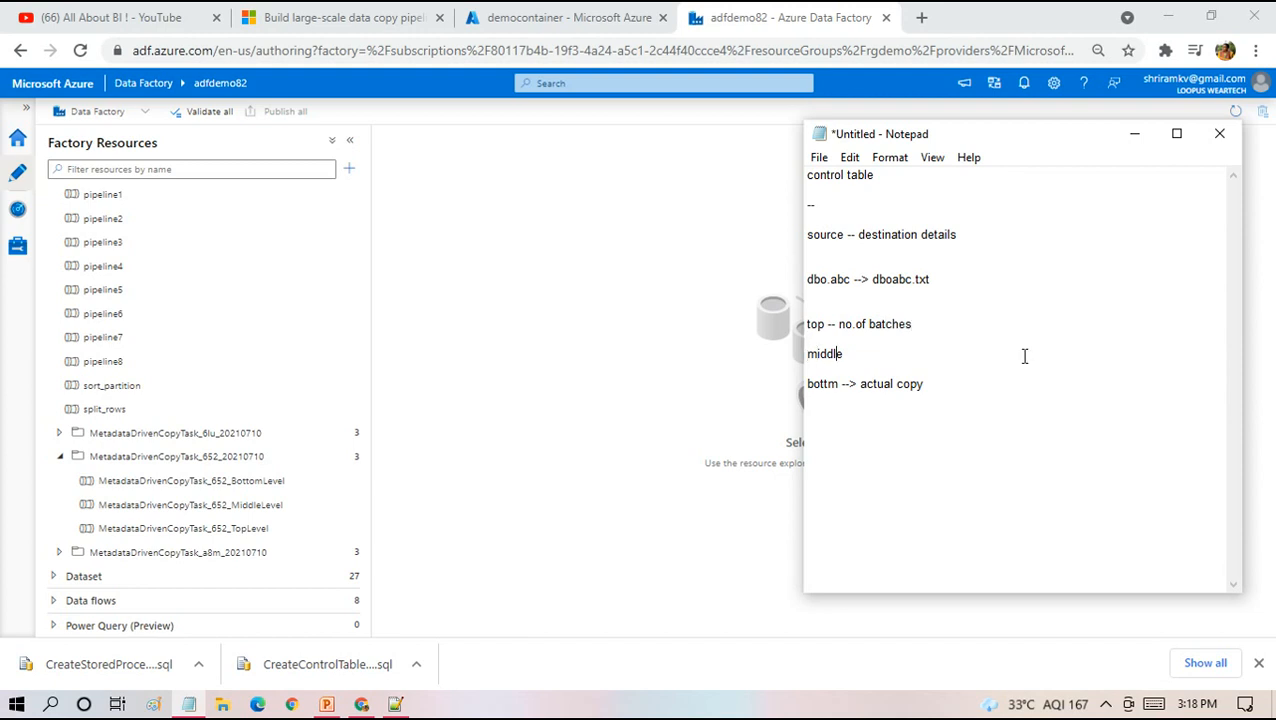
pyautogui.write('-- for each loop')
# Add the lines "5000" and "5 batches -- 1000 tables in one shot" below the bottom level note
pyautogui.press('Down')
pyautogui.press('Down')
pyautogui.press('End')
pyautogui.press('Return')
pyautogui.press('Return')
pyautogui.press('Return')
pyautogui.write('5000')
pyautogui.press('Return')
pyautogui.press('Return')
pyautogui.write('5 ')
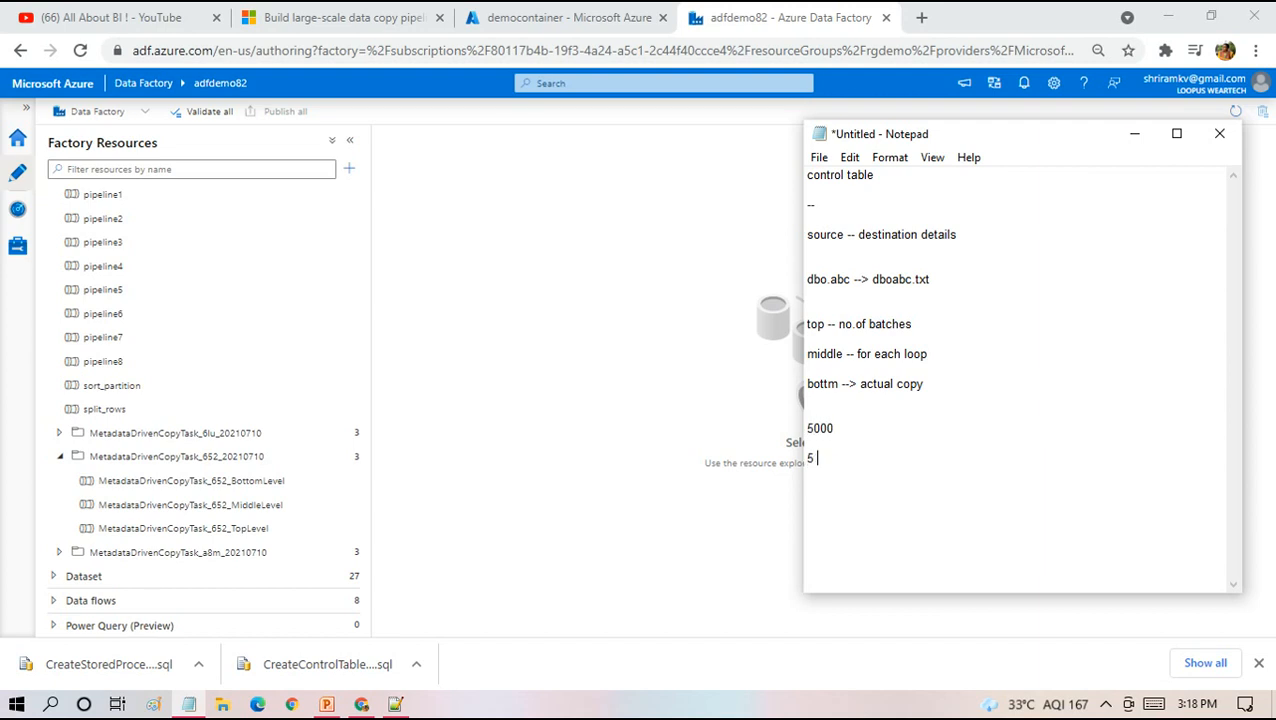
pyautogui.write('batches -- 1000 tab')
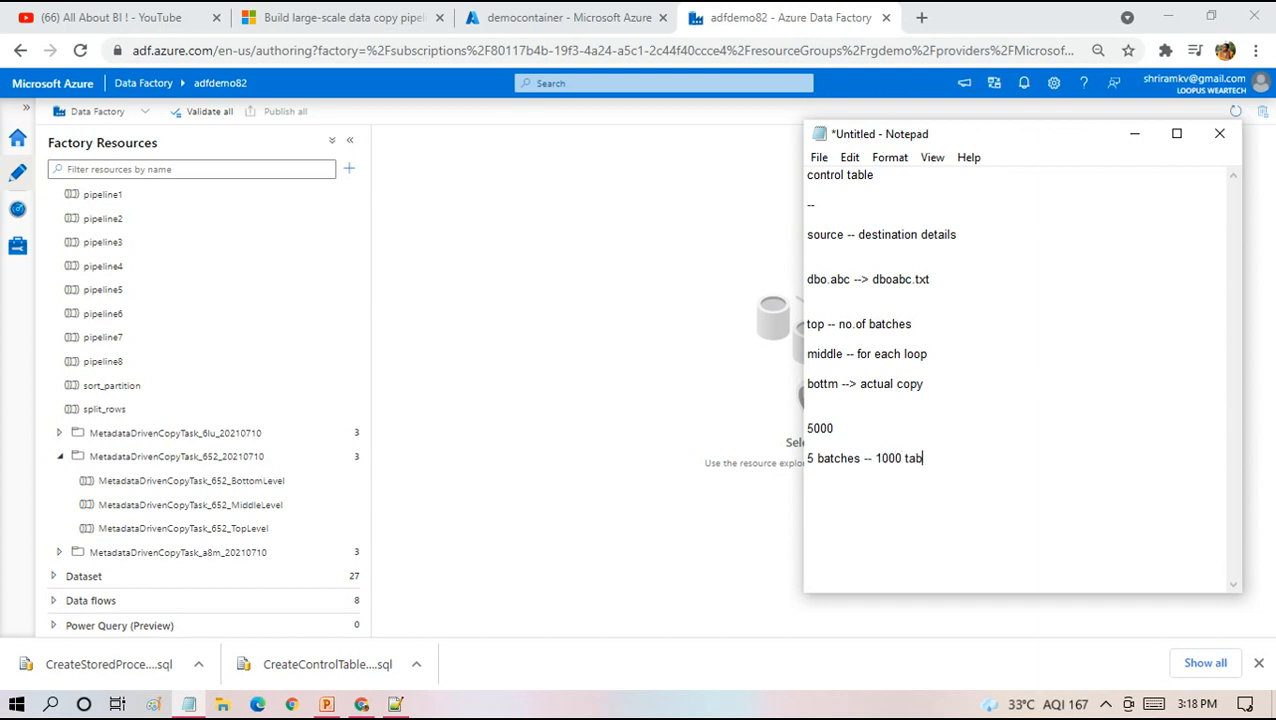
pyautogui.write('les in one shot')
pyautogui.press('Return')
# Switch back to Azure Data Factory, open the MetadataDrivenCopyTask_652_TopLevel pipeline and examine its parameter names
pyautogui.click(615, 377)
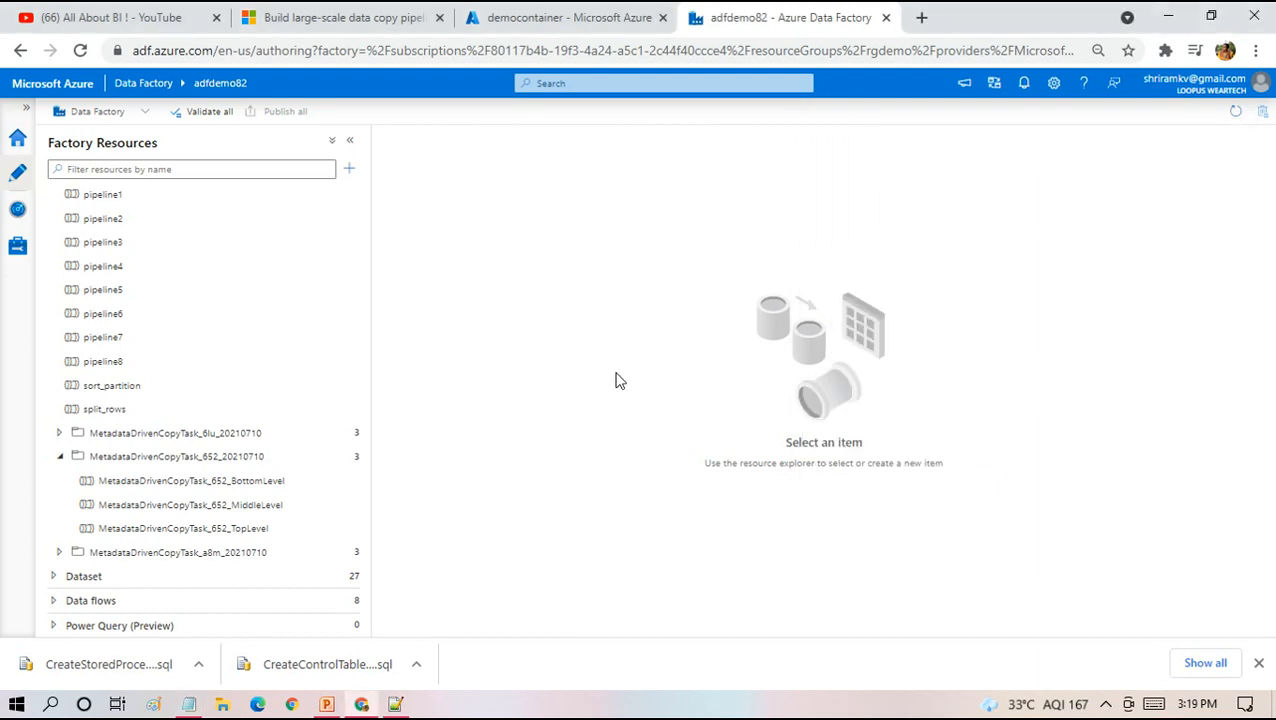
pyautogui.click(224, 538)
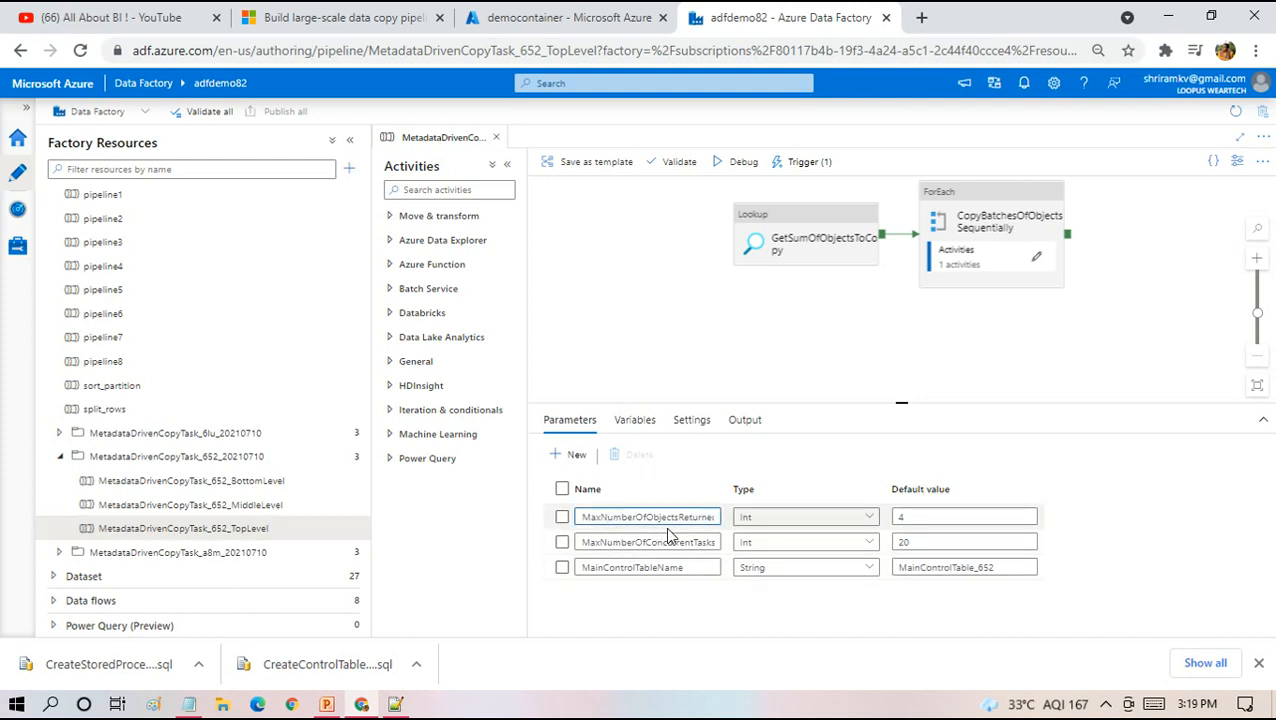
pyautogui.press('Right')
pyautogui.press('Right')
pyautogui.press('Right')
pyautogui.press('Right')
pyautogui.press('Right')
pyautogui.press('Right')
pyautogui.press('Right')
pyautogui.press('Right')
pyautogui.press('Right')
pyautogui.press('Right')
pyautogui.press('Right')
pyautogui.press('Right')
pyautogui.press('Right')
pyautogui.press('Right')
pyautogui.press('Right')
pyautogui.press('Right')
pyautogui.press('Right')
pyautogui.press('Right')
pyautogui.press('Right')
pyautogui.press('Right')
pyautogui.click(620, 543)
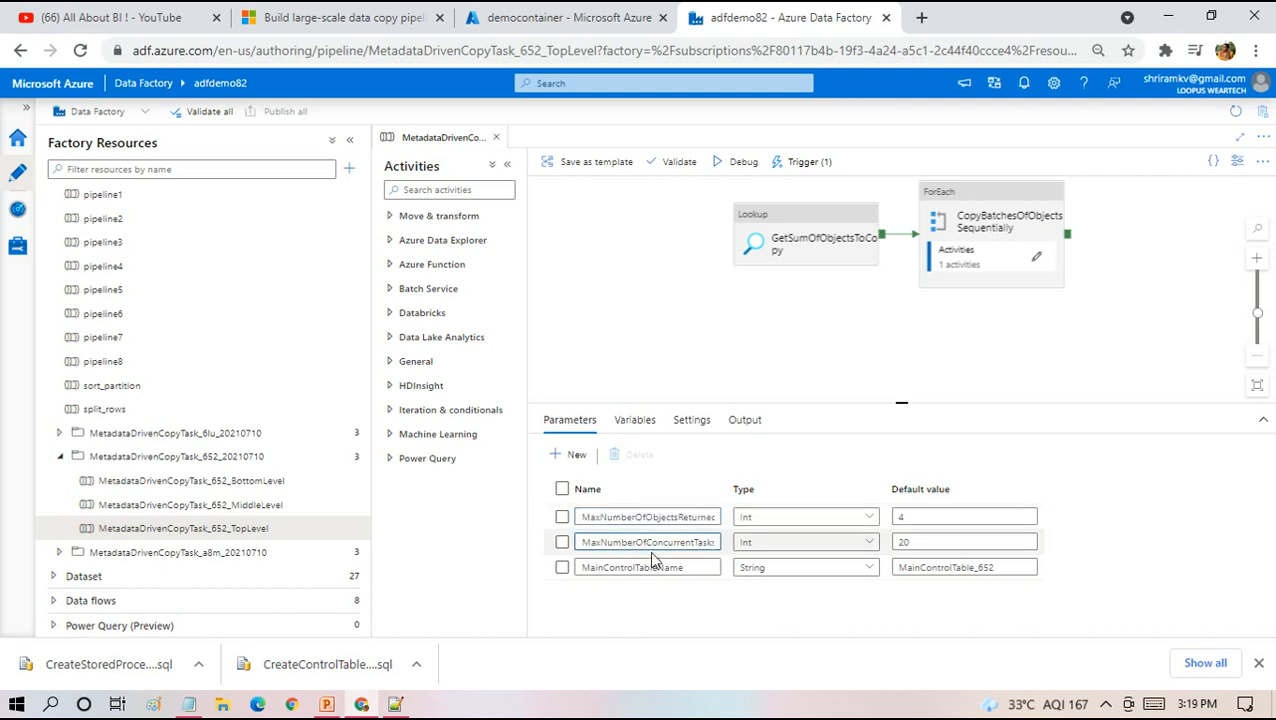
pyautogui.click(604, 572)
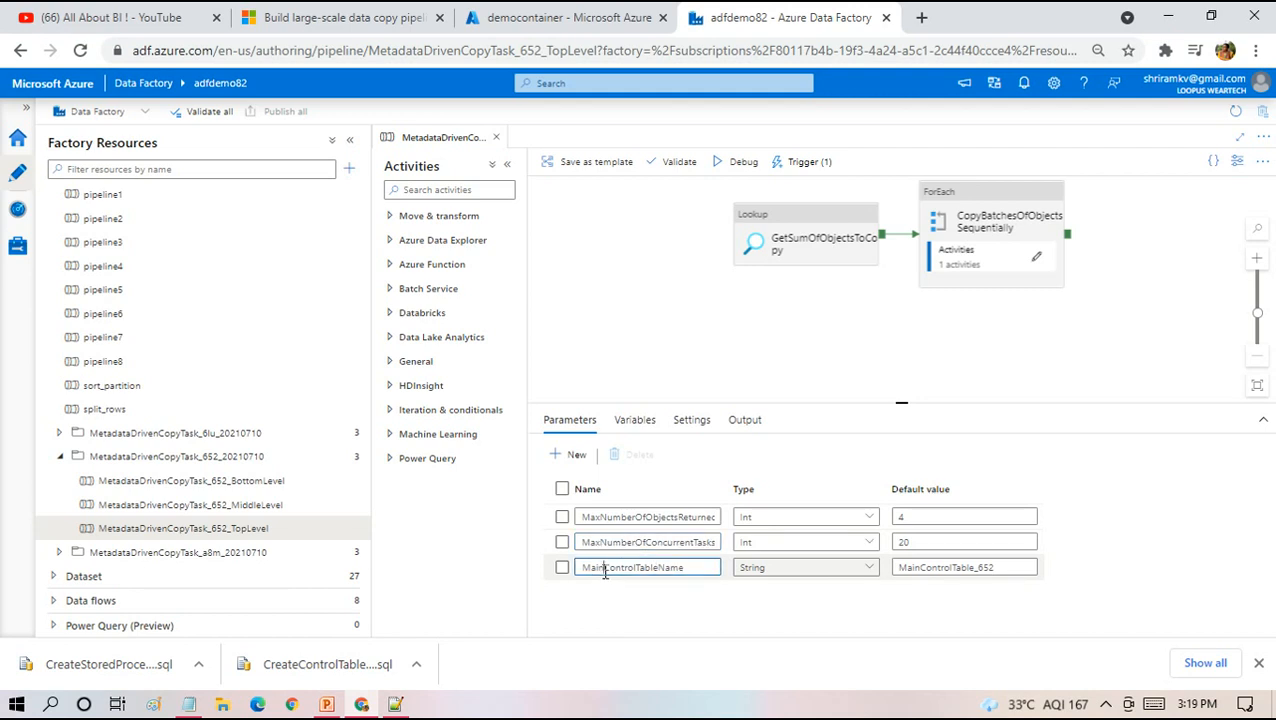
# Examine the default values of the control table name, concurrent tasks and returned objects parameters
pyautogui.click(938, 567)
pyautogui.doubleClick(938, 567)
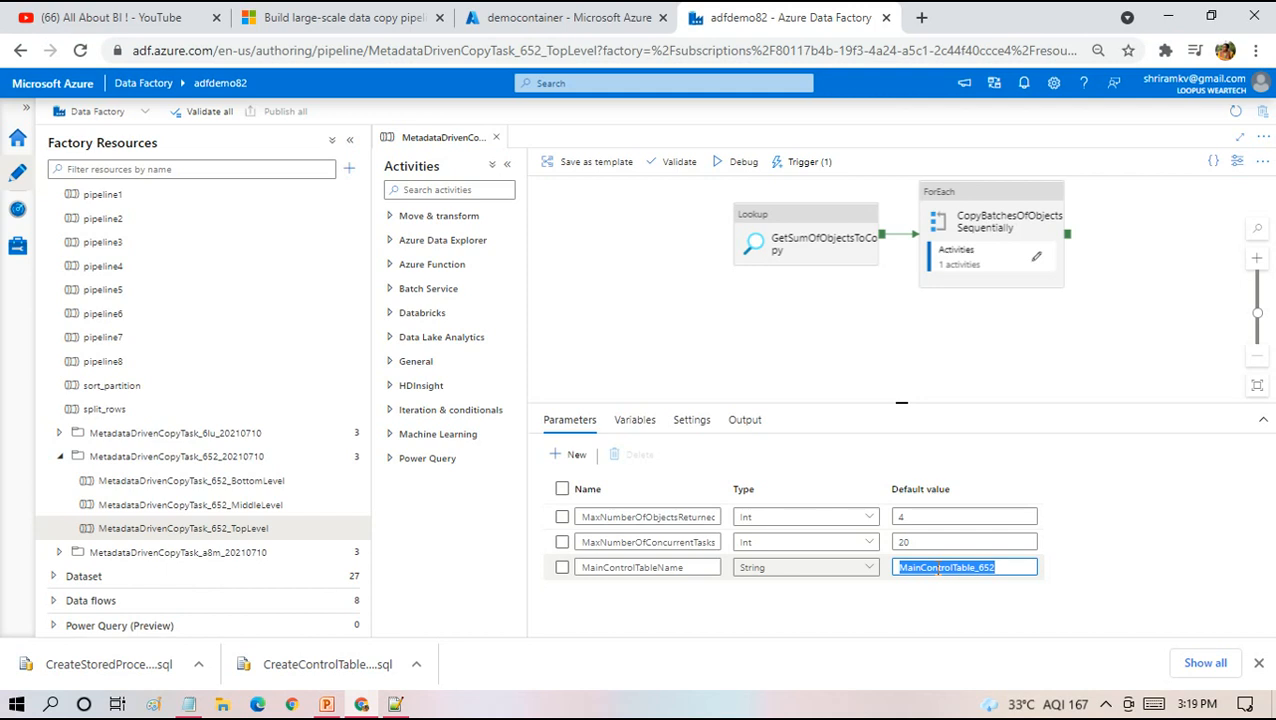
pyautogui.doubleClick(896, 541)
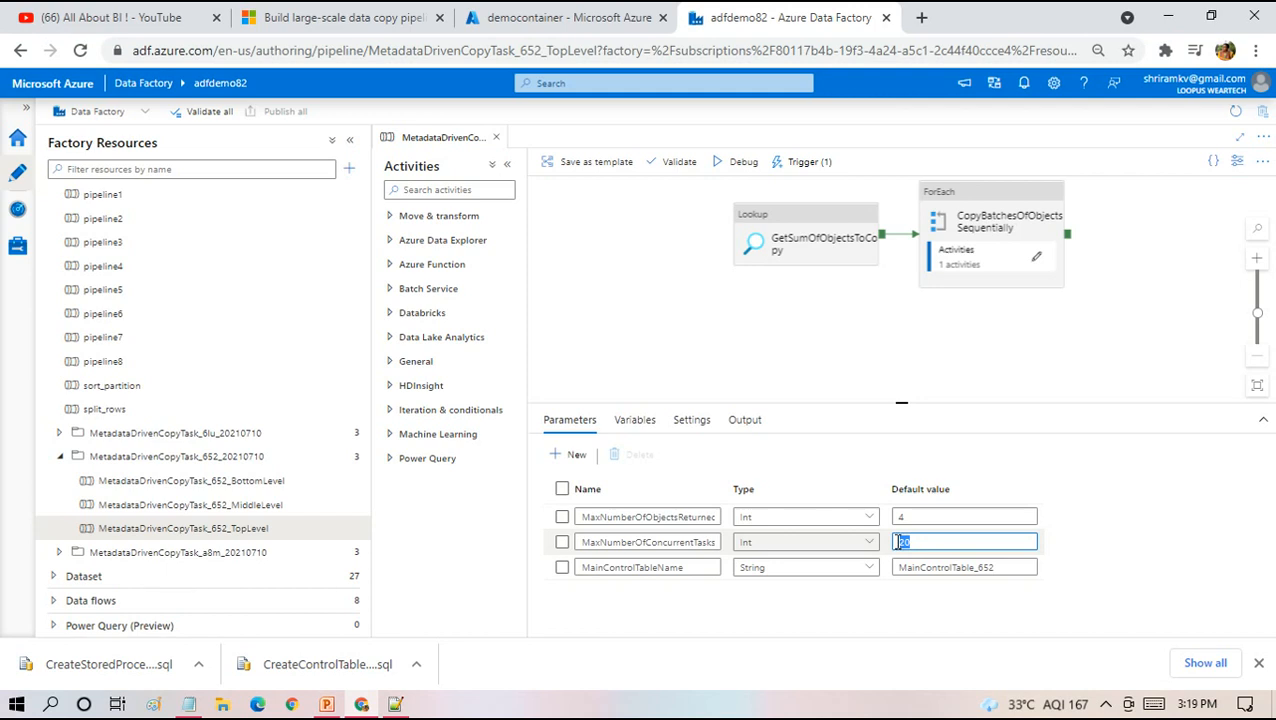
pyautogui.click(921, 520)
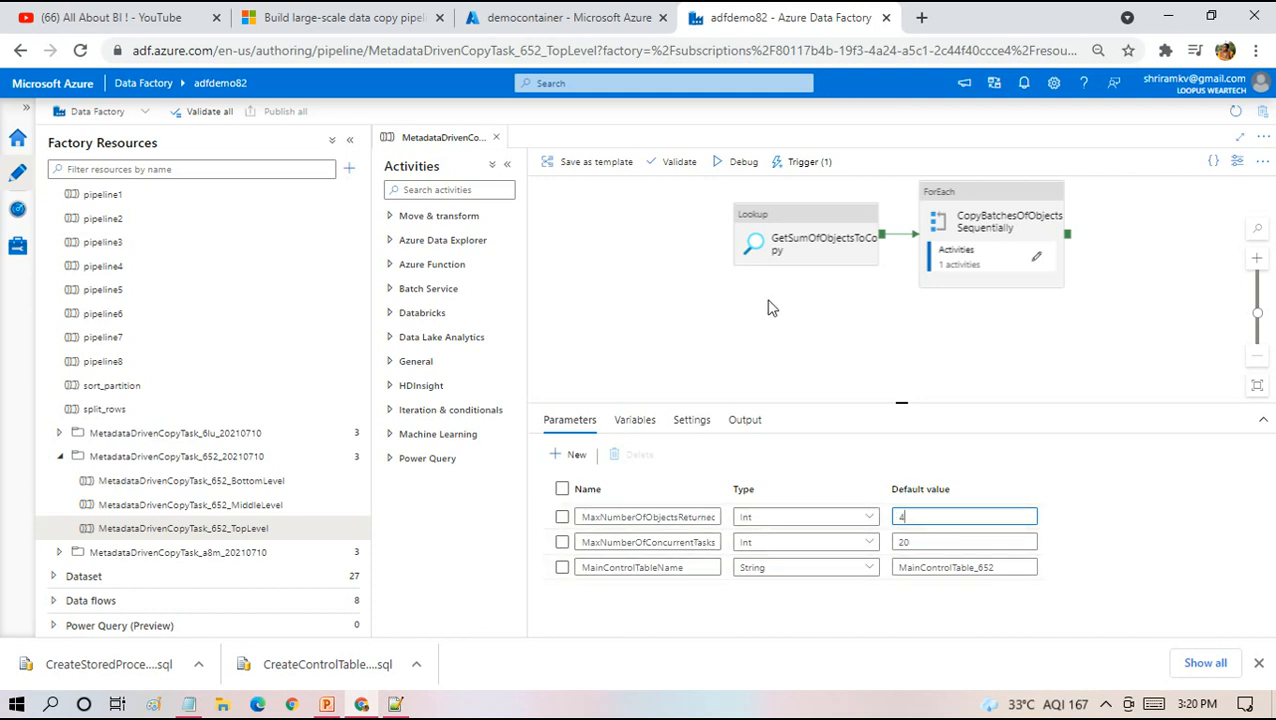
# Inspect the settings of the CopyBatchesOfObjectsSequentially loop and open the middle-level pipeline that its inner activity executes
pyautogui.click(972, 222)
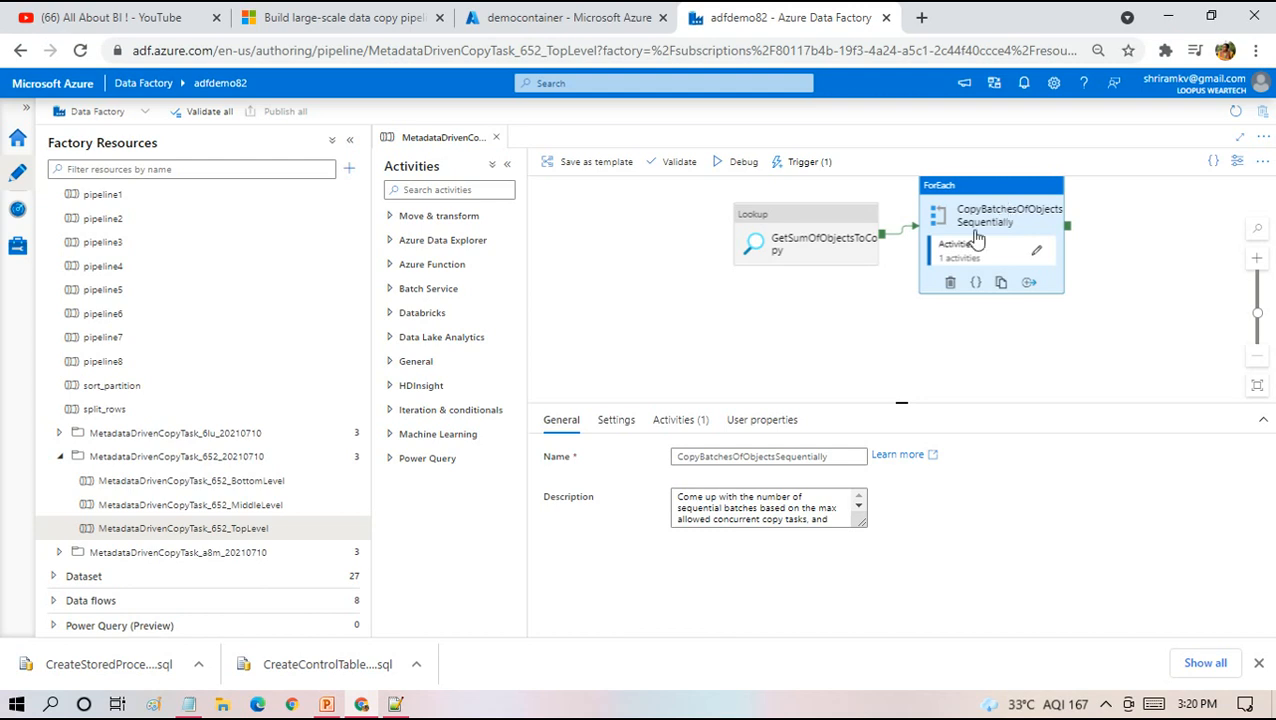
pyautogui.click(618, 421)
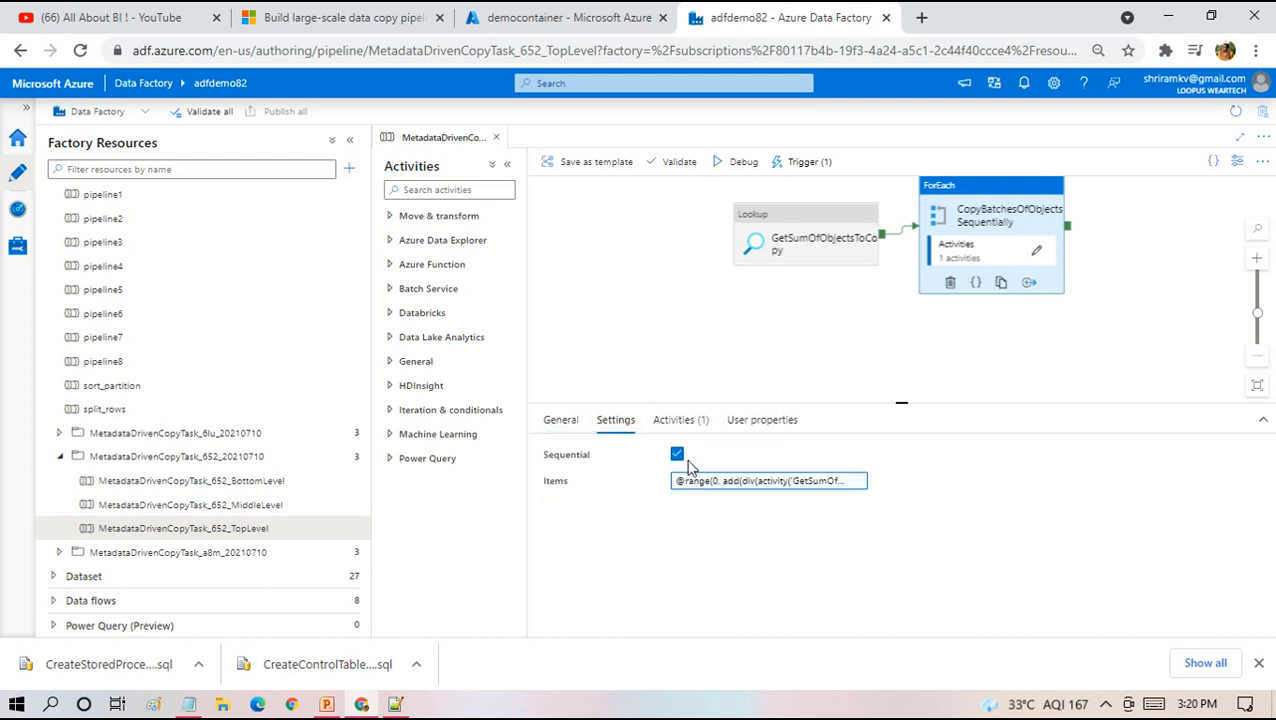
pyautogui.doubleClick(987, 225)
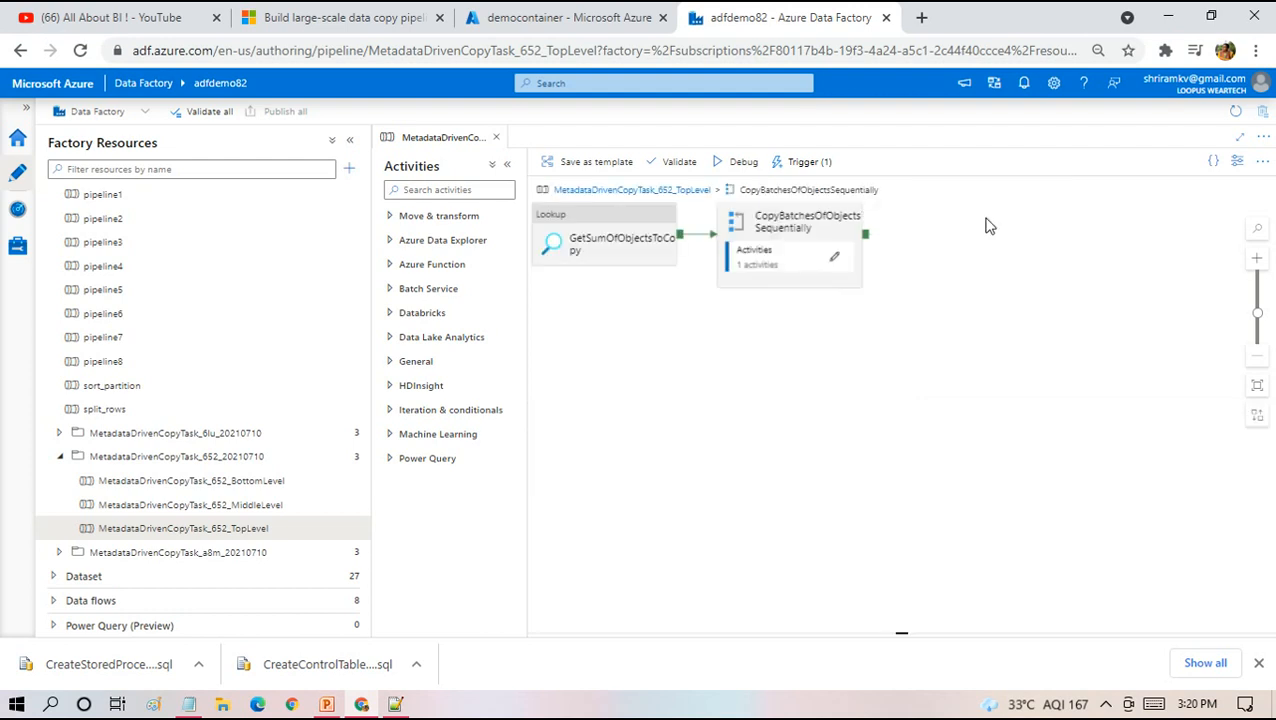
pyautogui.click(921, 275)
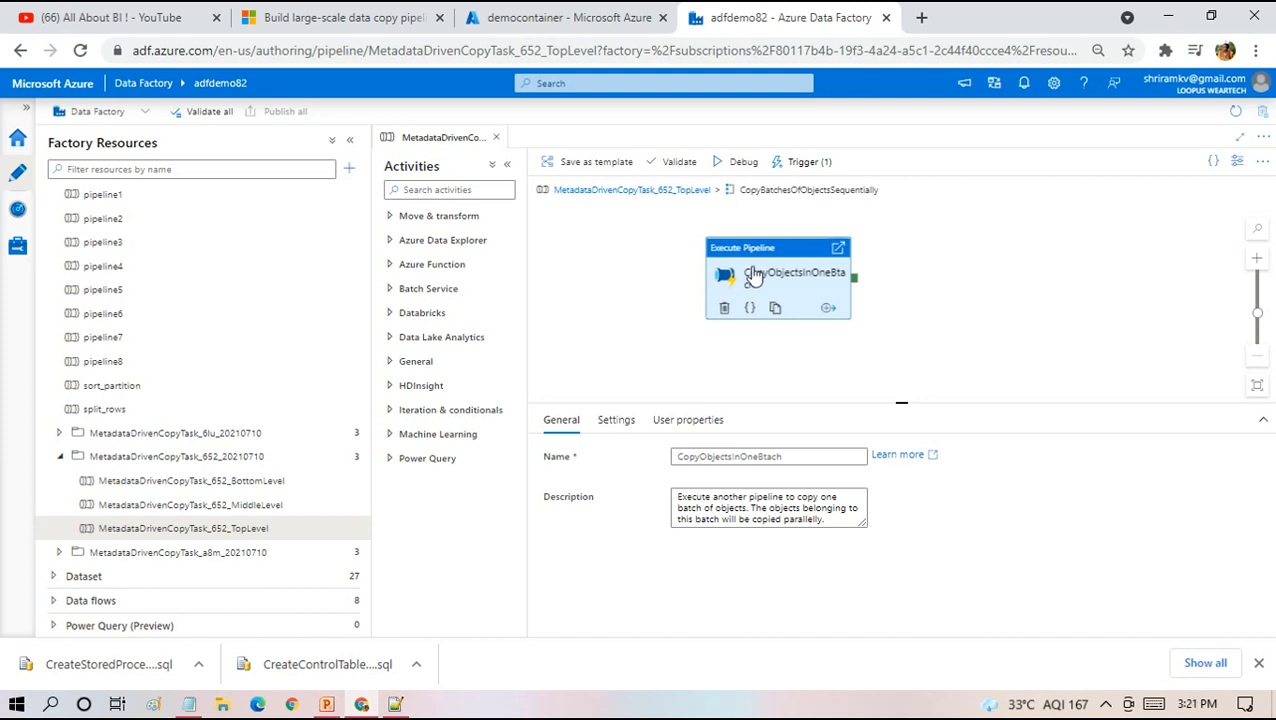
pyautogui.doubleClick(752, 276)
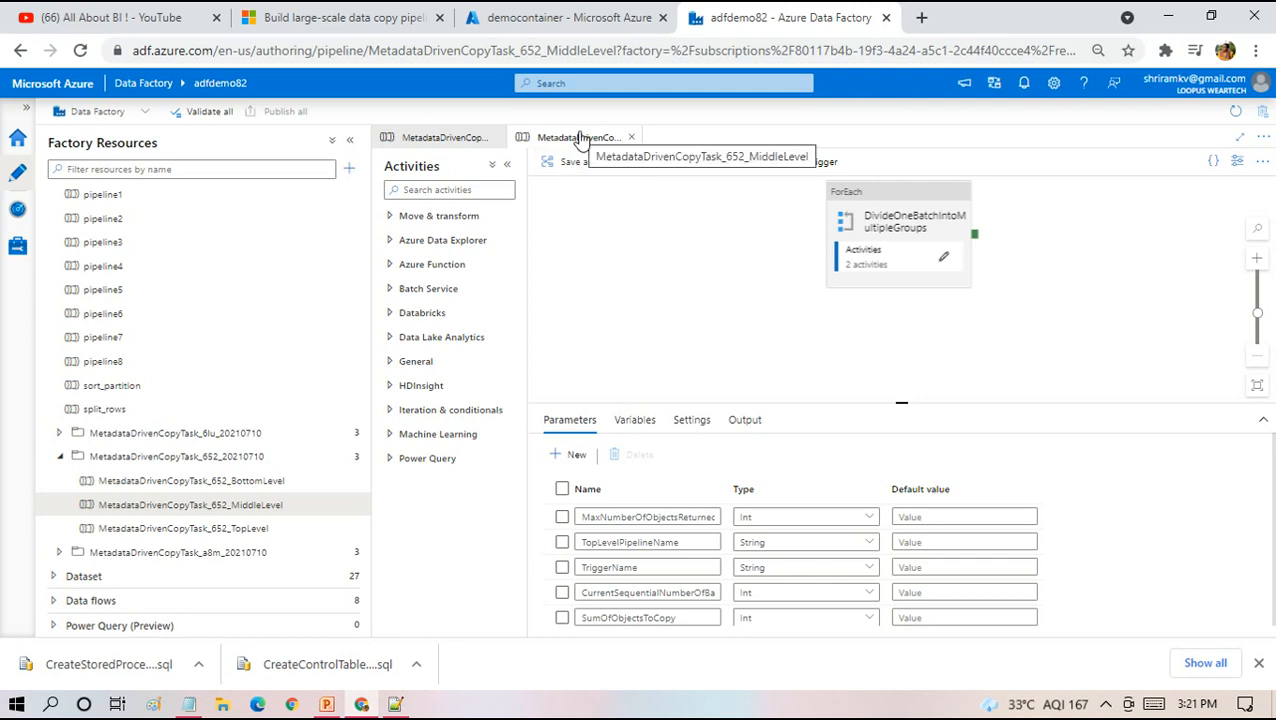
# Inspect the sequential, batch count and items settings of the DivideOneBatchIntoMultipleGroups loop
pyautogui.click(889, 214)
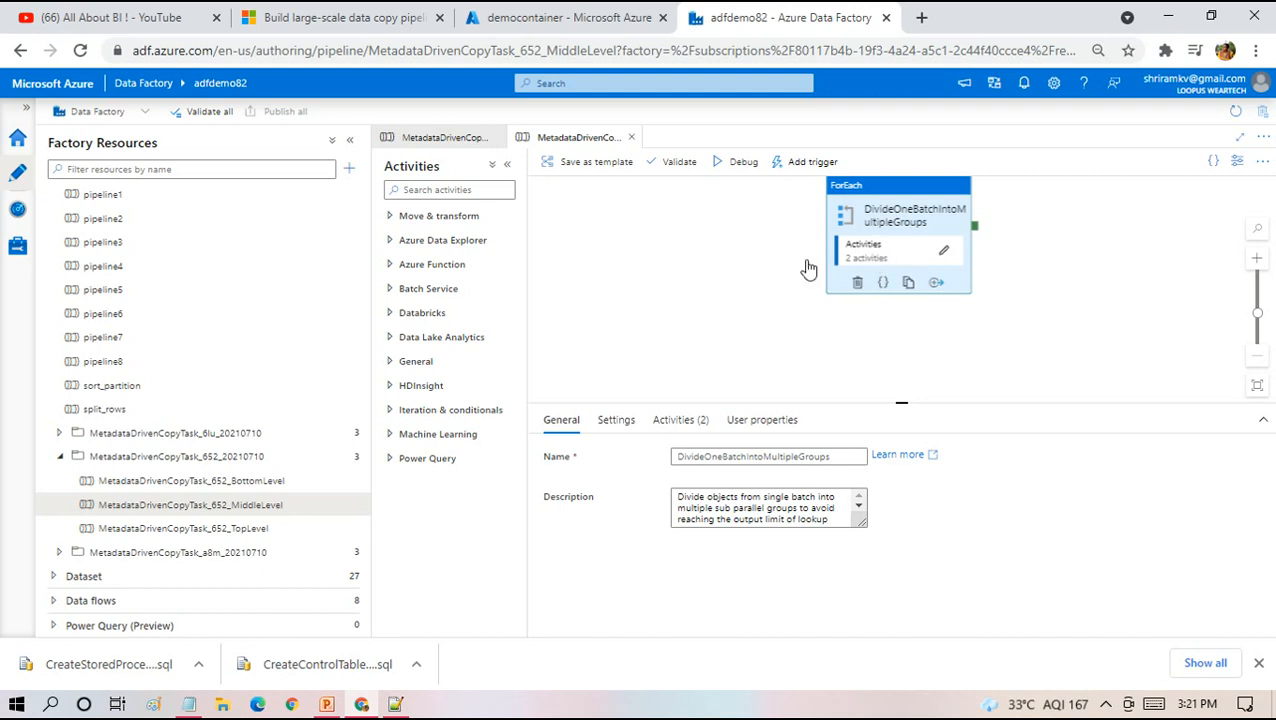
pyautogui.click(617, 421)
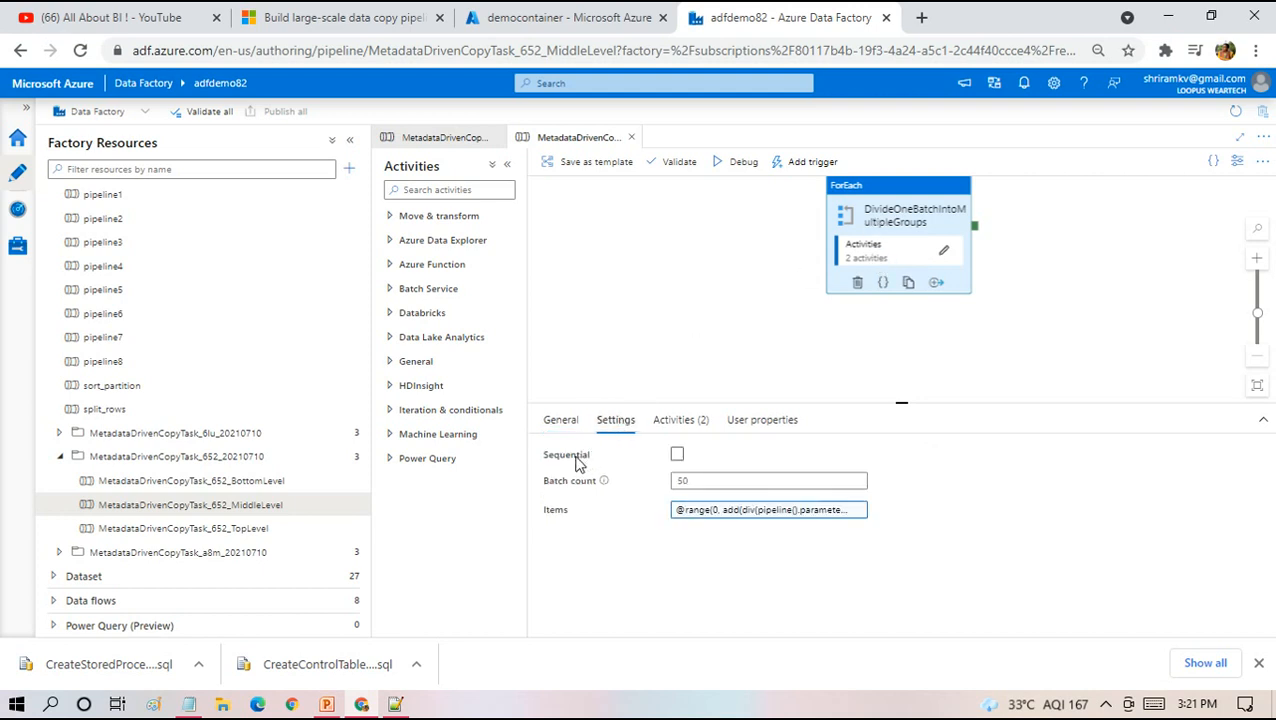
pyautogui.click(677, 455)
# Look through the metadata-driven copy documentation back to the section on creating copy jobs, and return to the middle-level pipeline
pyautogui.click(352, 20)
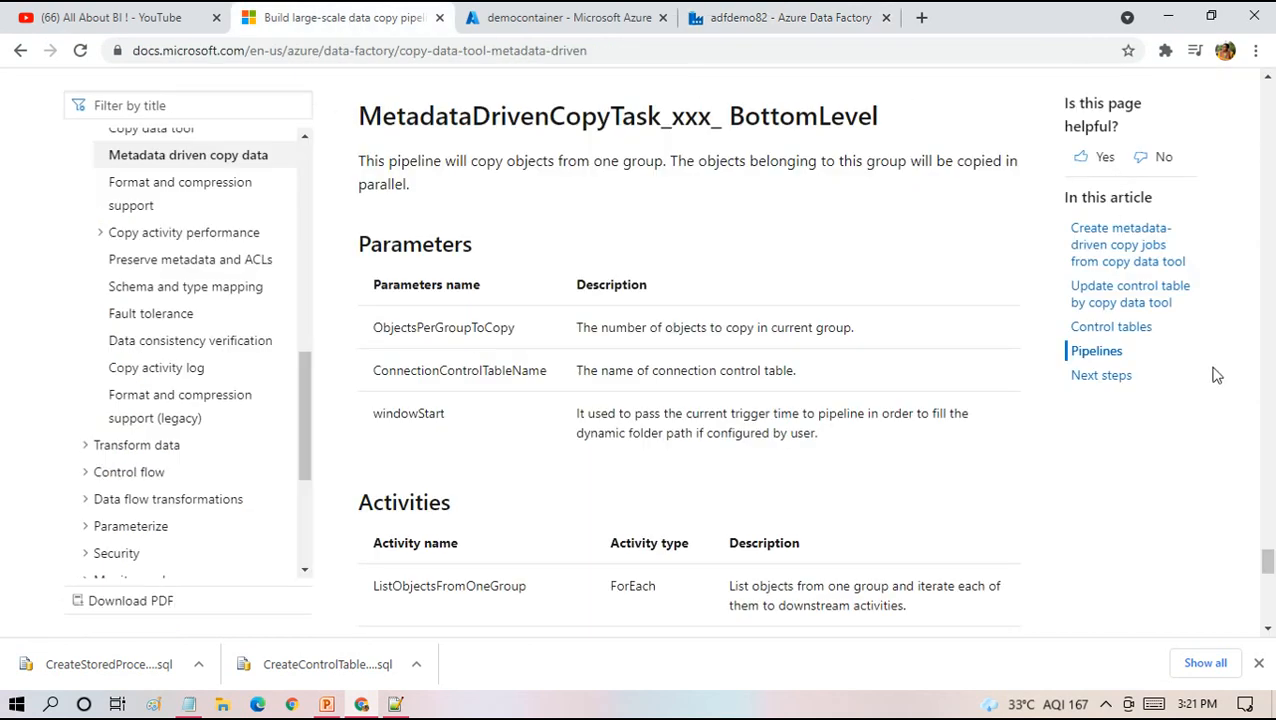
pyautogui.moveTo(1266, 569); pyautogui.dragTo(1264, 146)
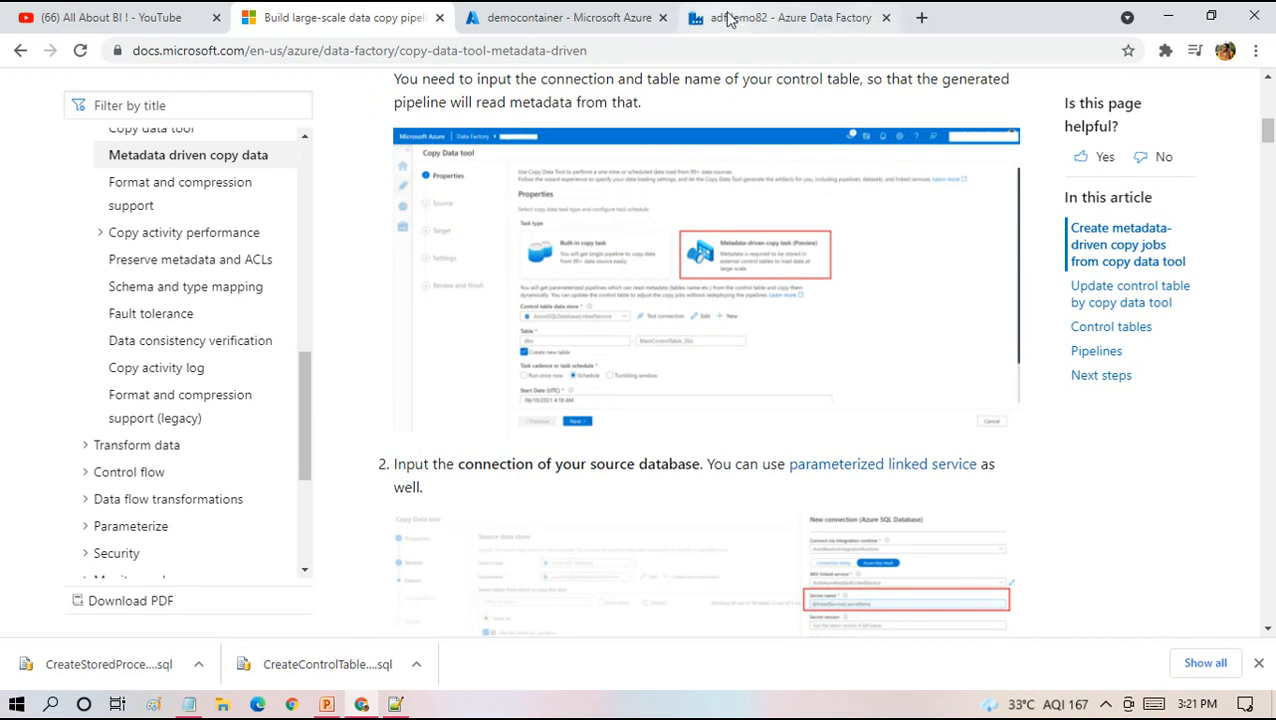
pyautogui.click(536, 12)
pyautogui.click(714, 12)
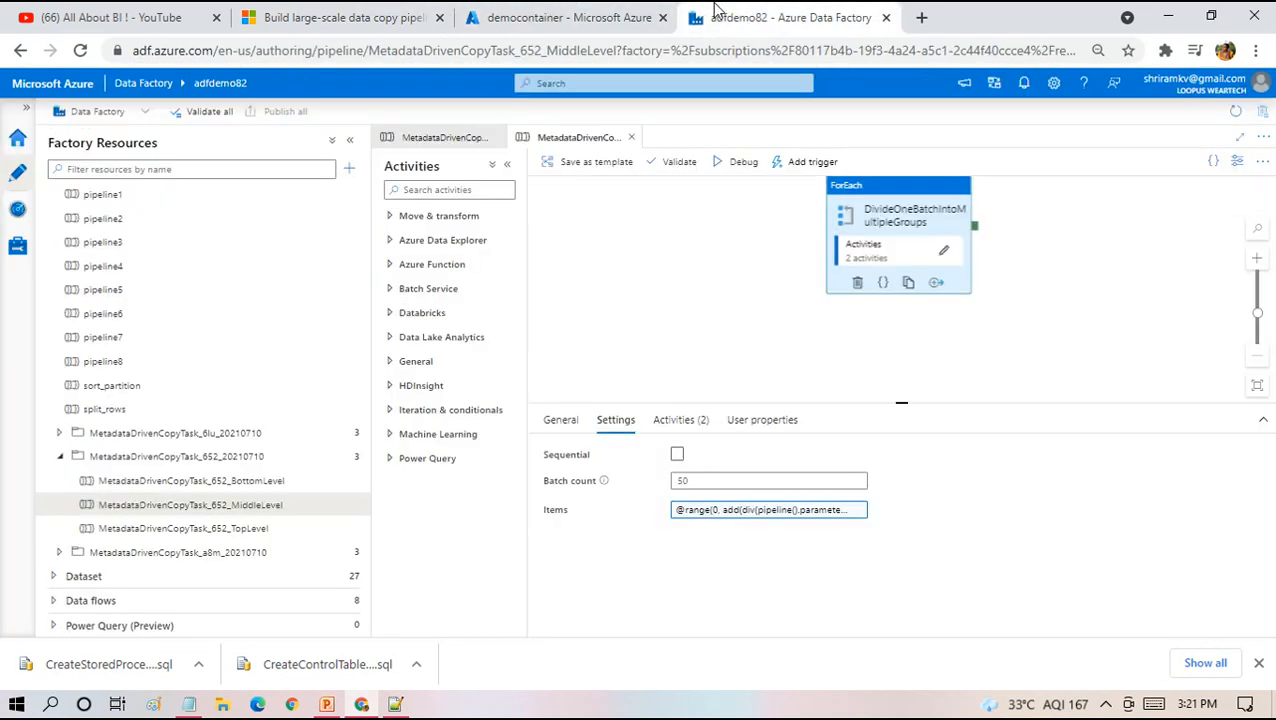
# Open the activities inside DivideOneBatchIntoMultipleGroups and place the Lookup and Execute Pipeline activities side by side lower on the canvas
pyautogui.doubleClick(898, 216)
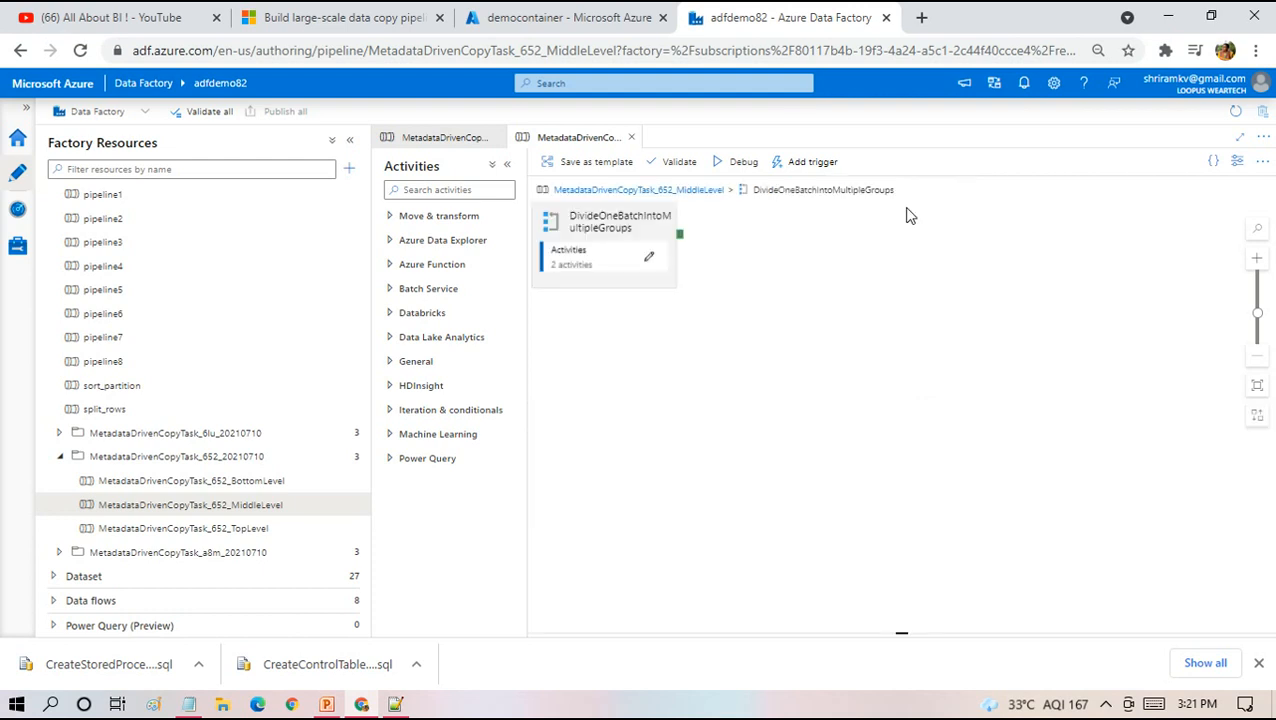
pyautogui.moveTo(823, 225); pyautogui.dragTo(725, 298)
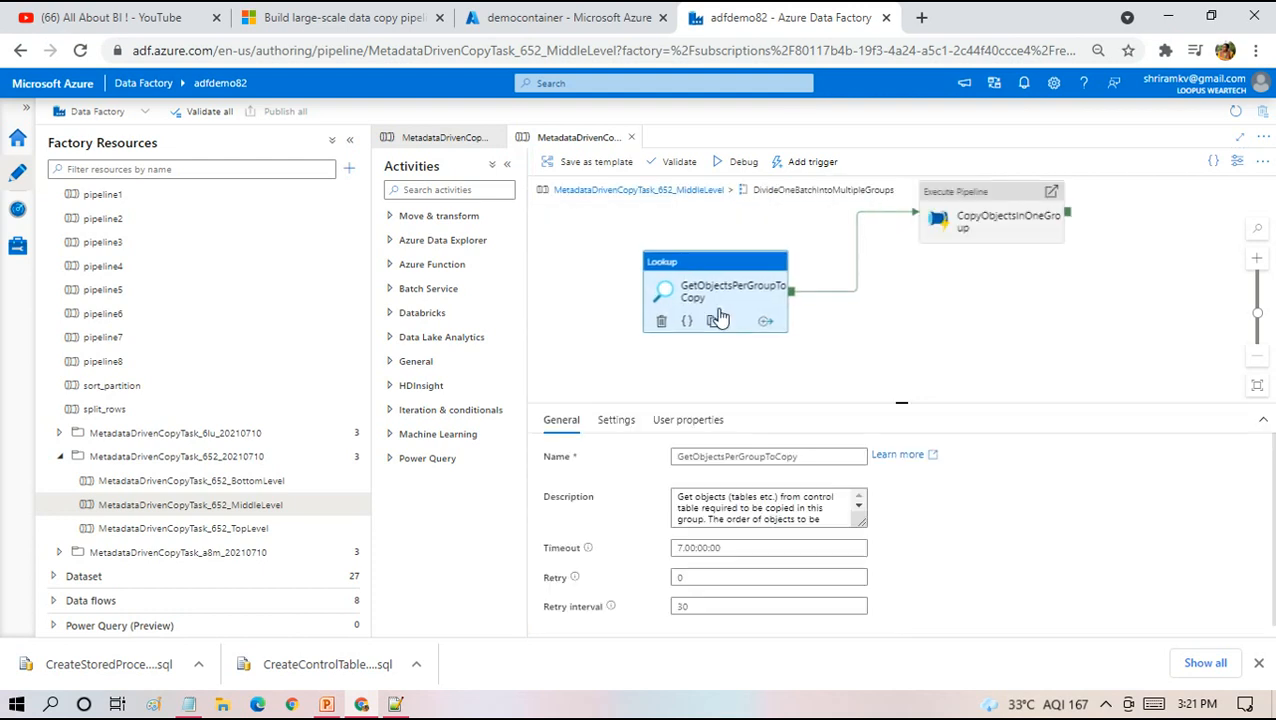
pyautogui.moveTo(1030, 233); pyautogui.dragTo(934, 319)
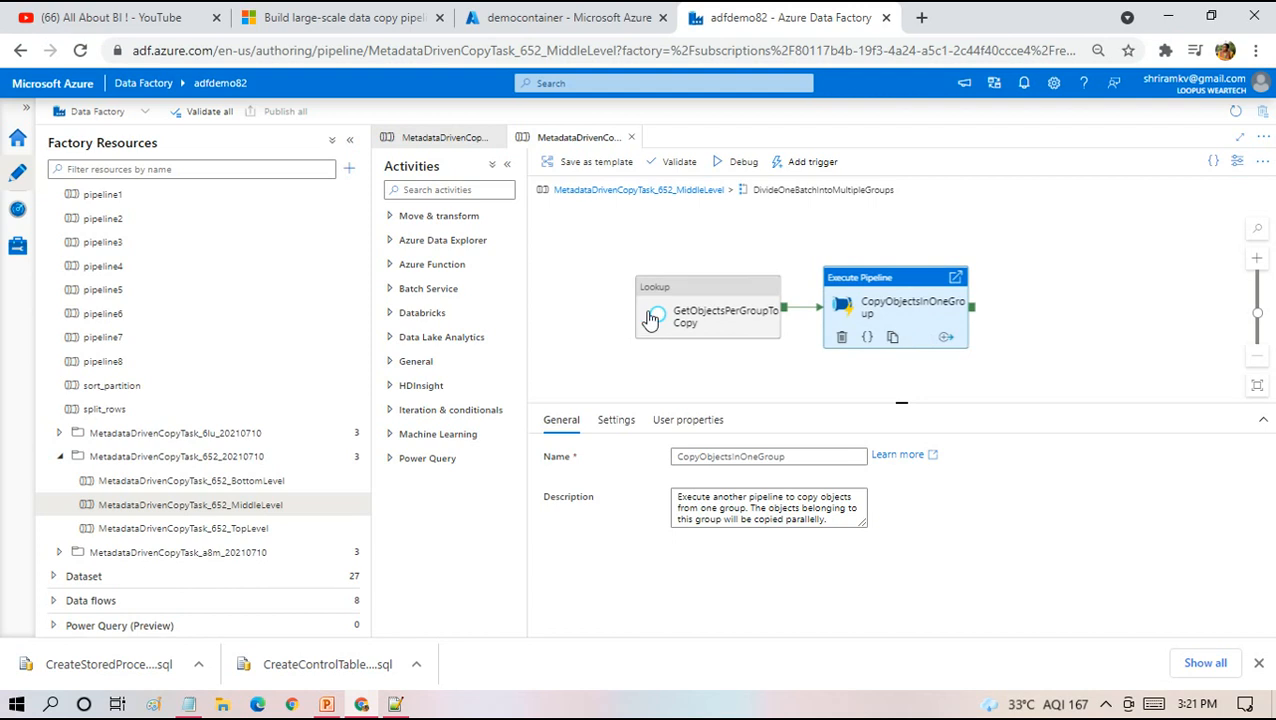
# Inspect the GetObjectsPerGroupToCopy and CopyObjectsInOneGroup activities and open the bottom-level pipeline that the group copy executes
pyautogui.click(650, 318)
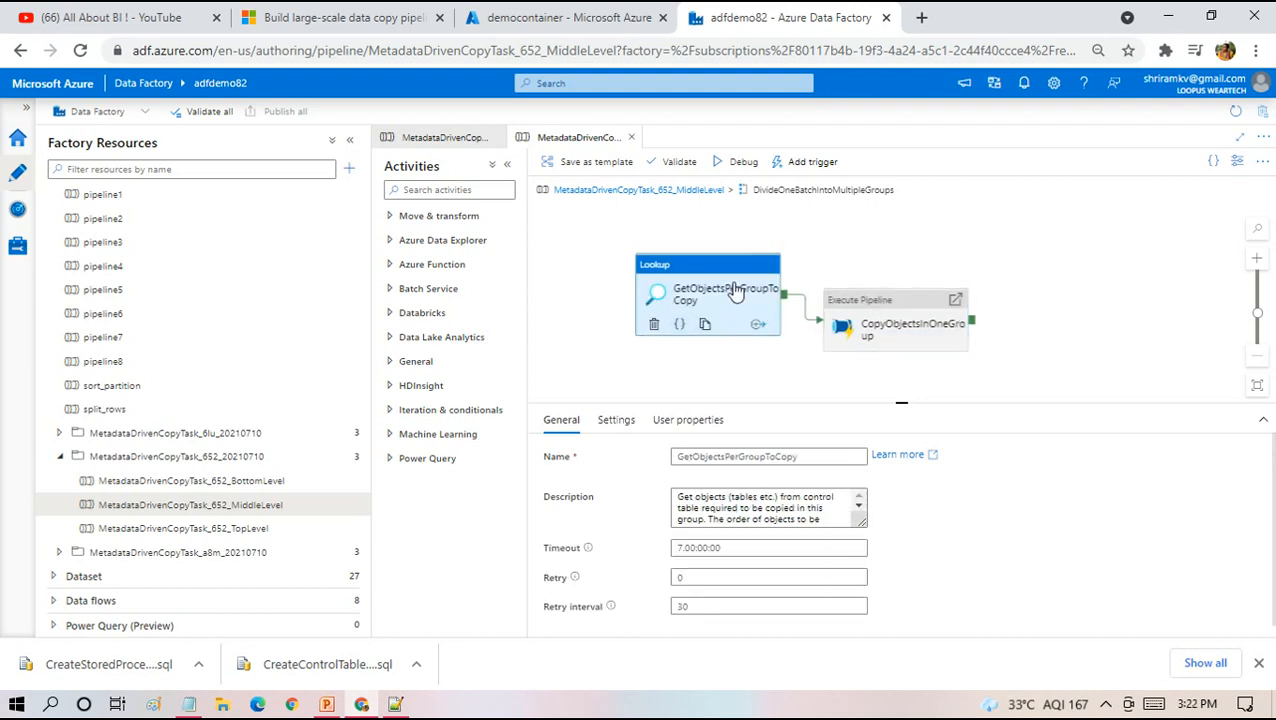
pyautogui.click(885, 316)
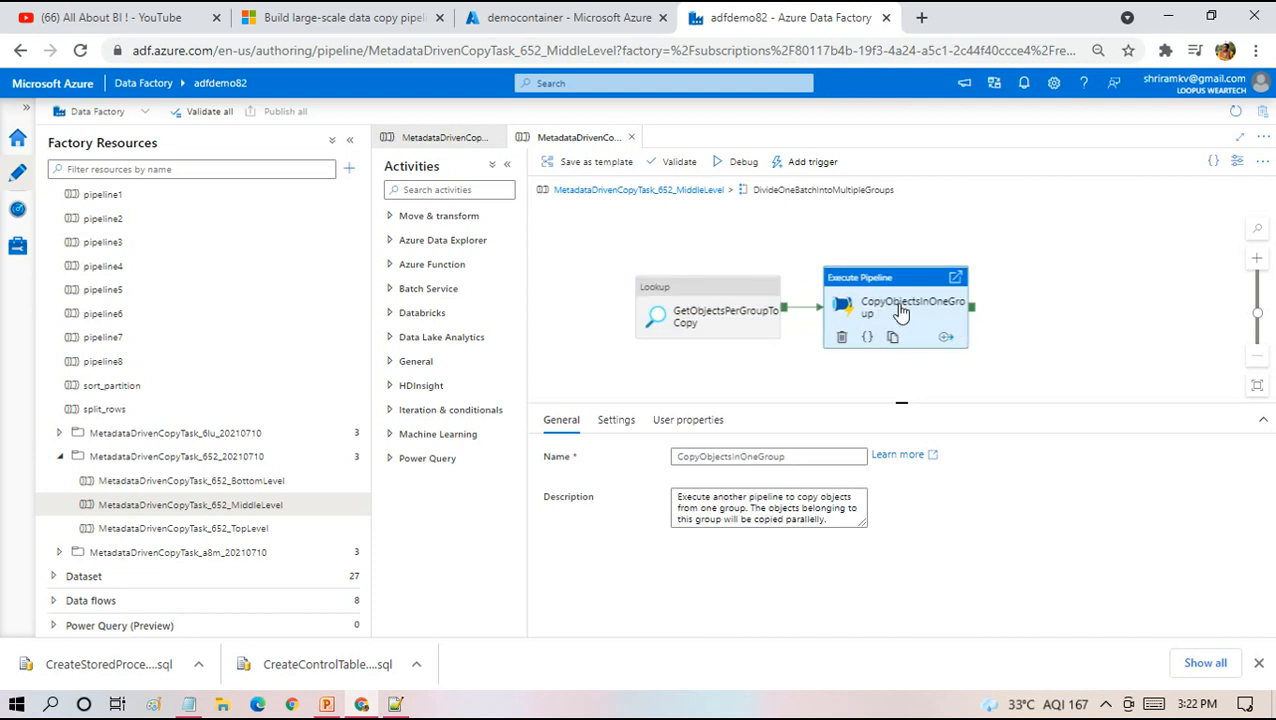
pyautogui.doubleClick(900, 312)
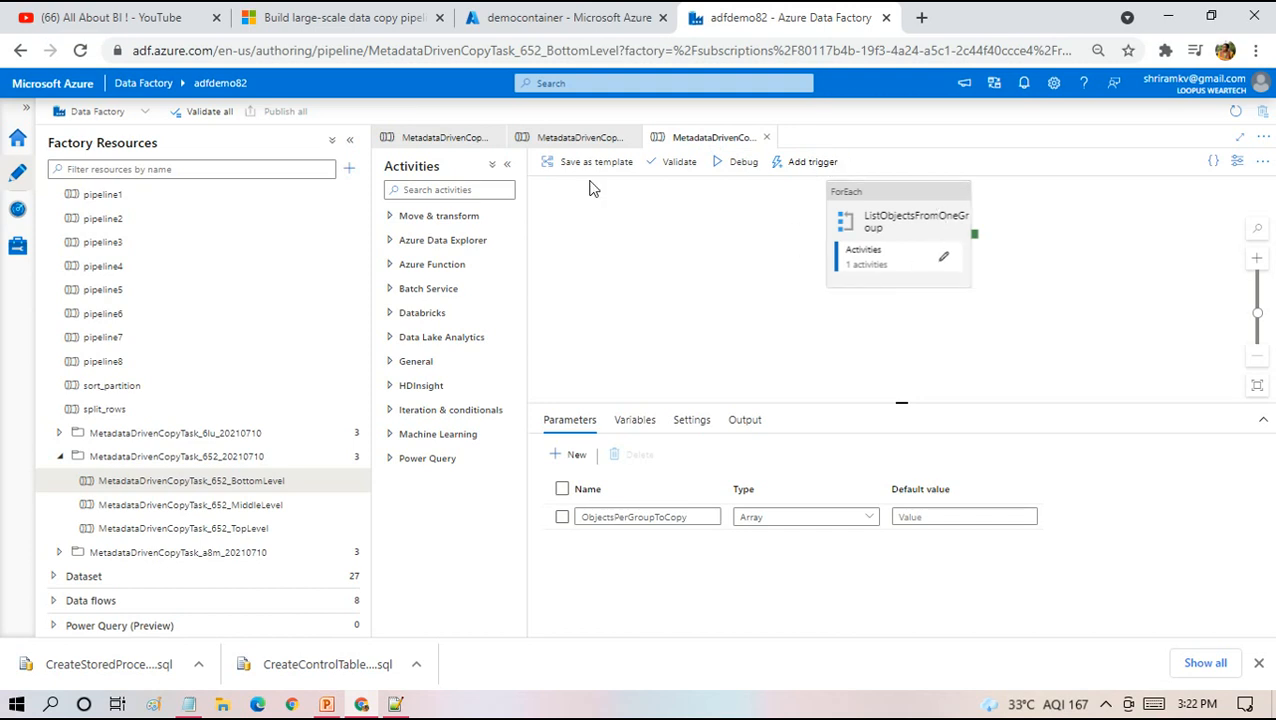
# Return to the top-level pipeline's main canvas and review the default values of its two maximum number parameters
pyautogui.click(432, 141)
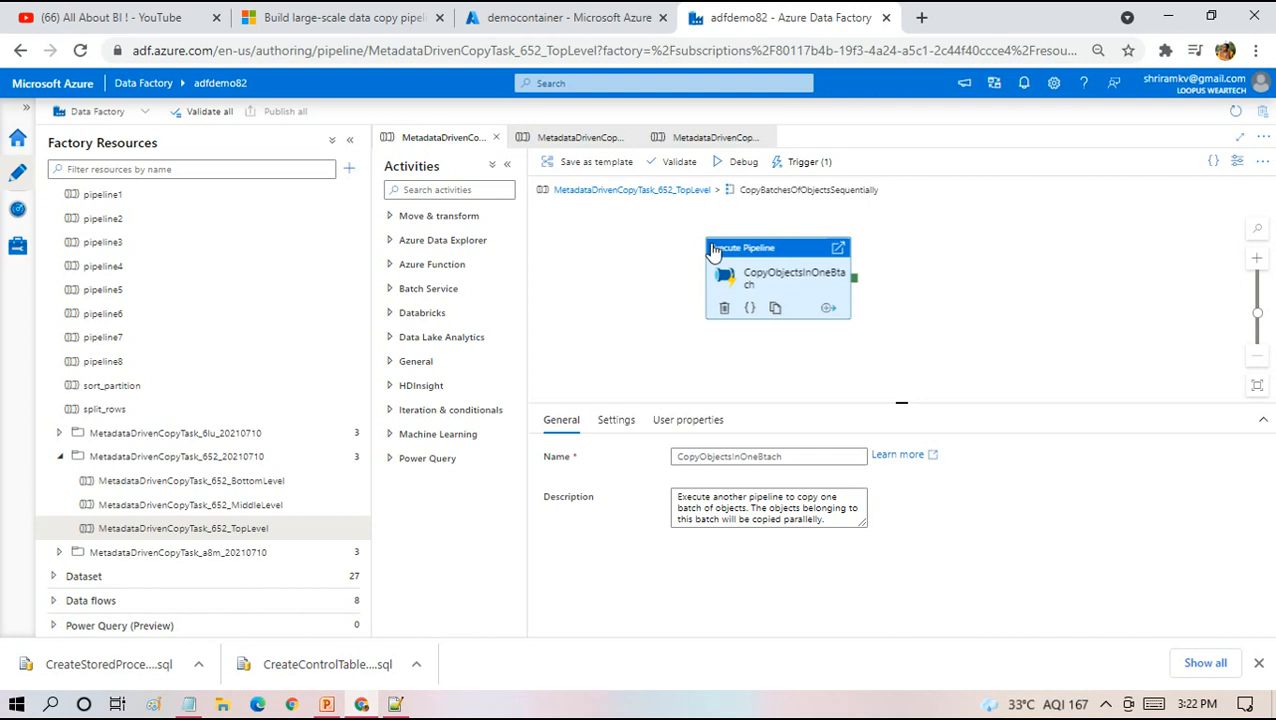
pyautogui.click(591, 197)
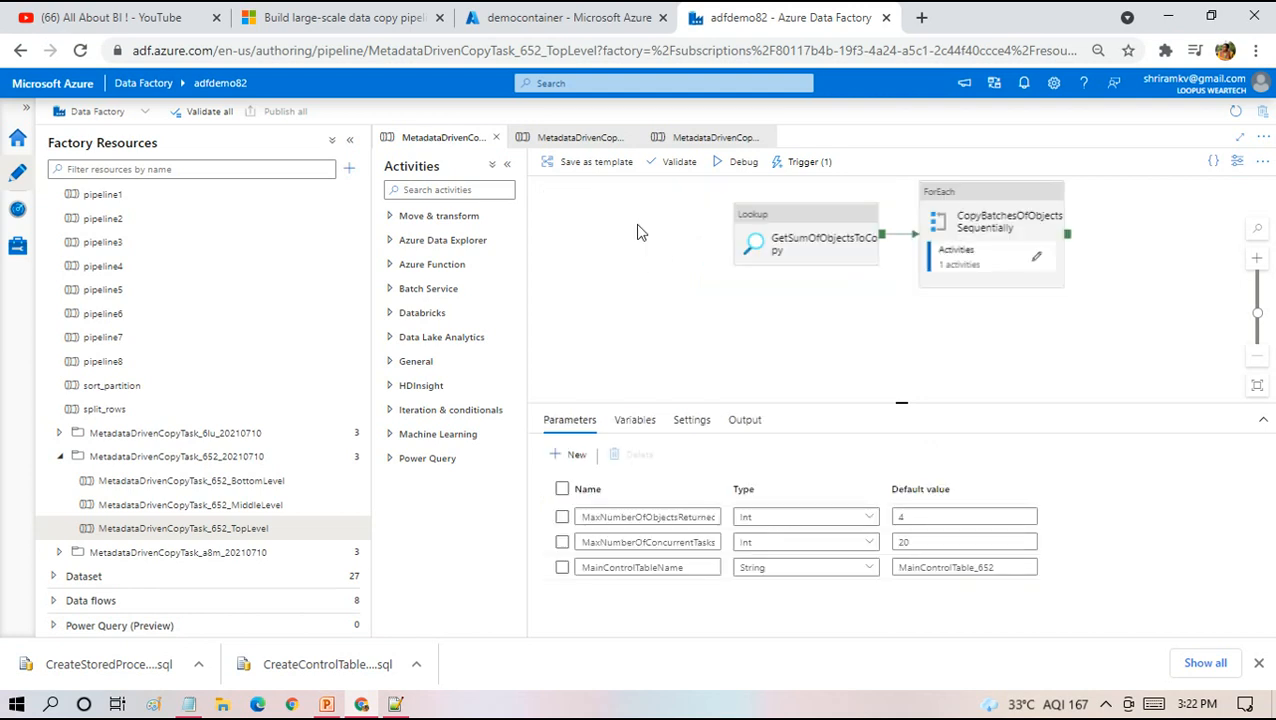
pyautogui.click(600, 311)
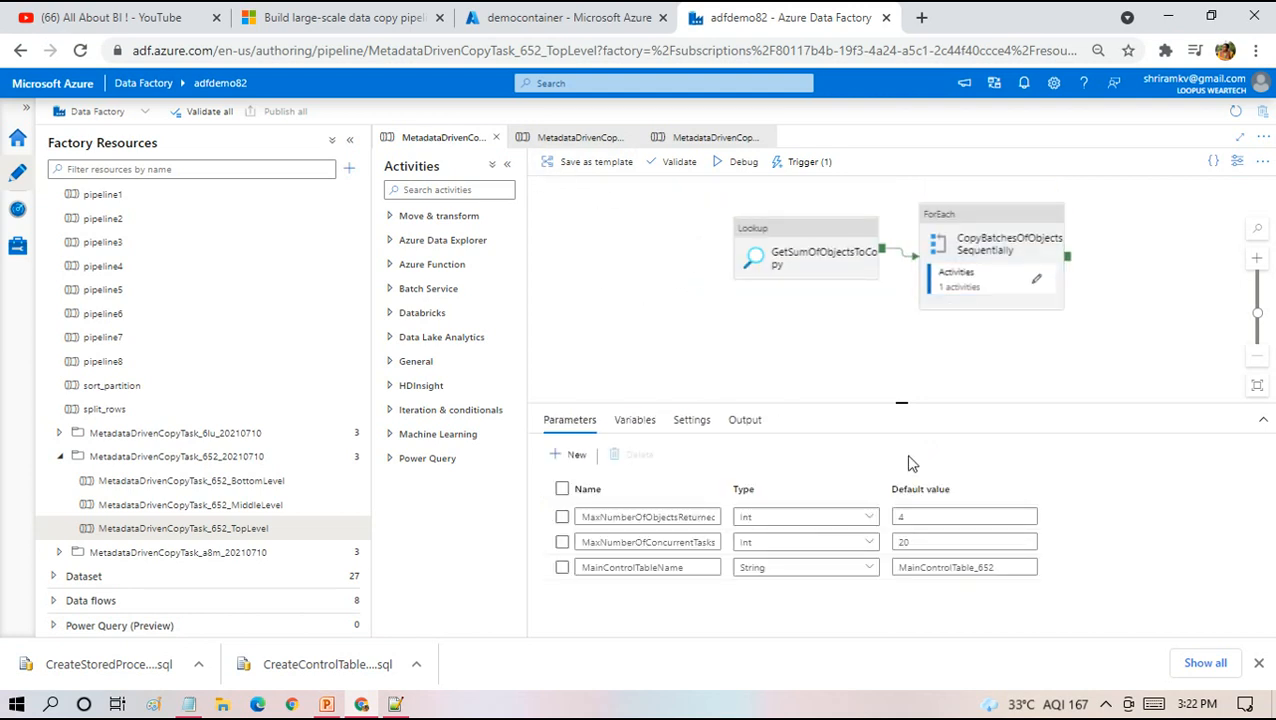
pyautogui.click(908, 518)
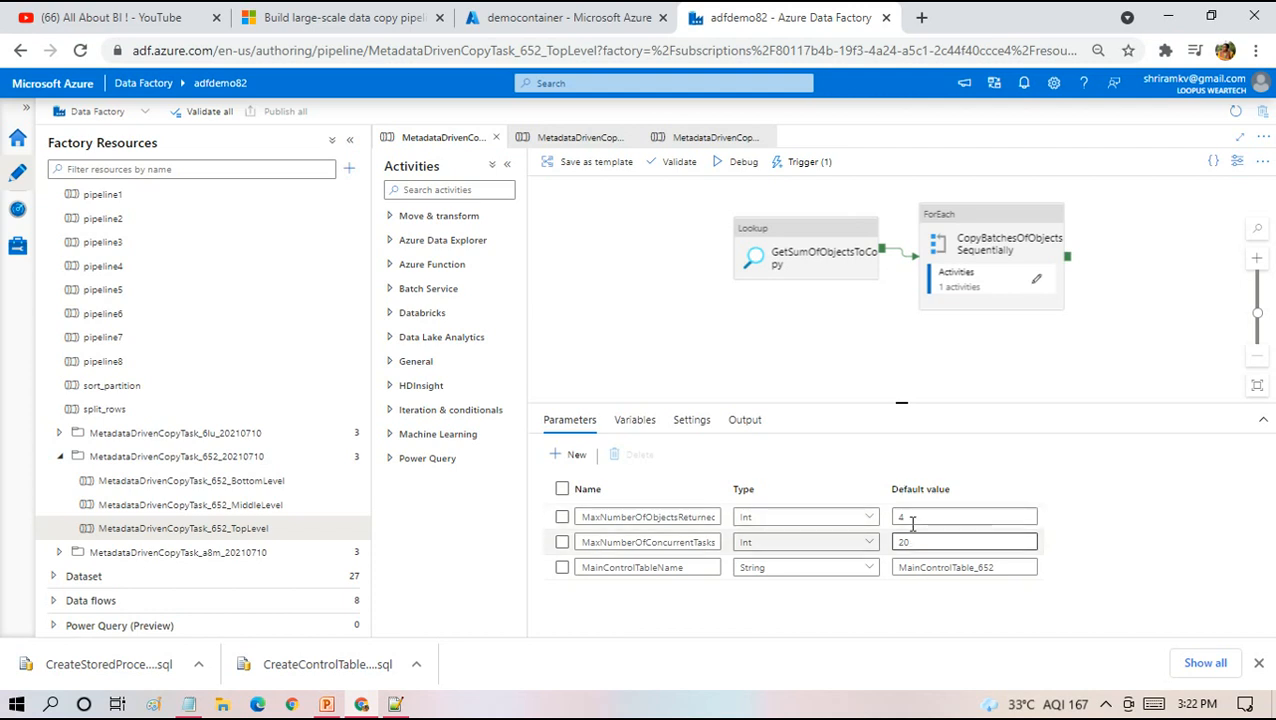
pyautogui.click(922, 545)
pyautogui.click(917, 519)
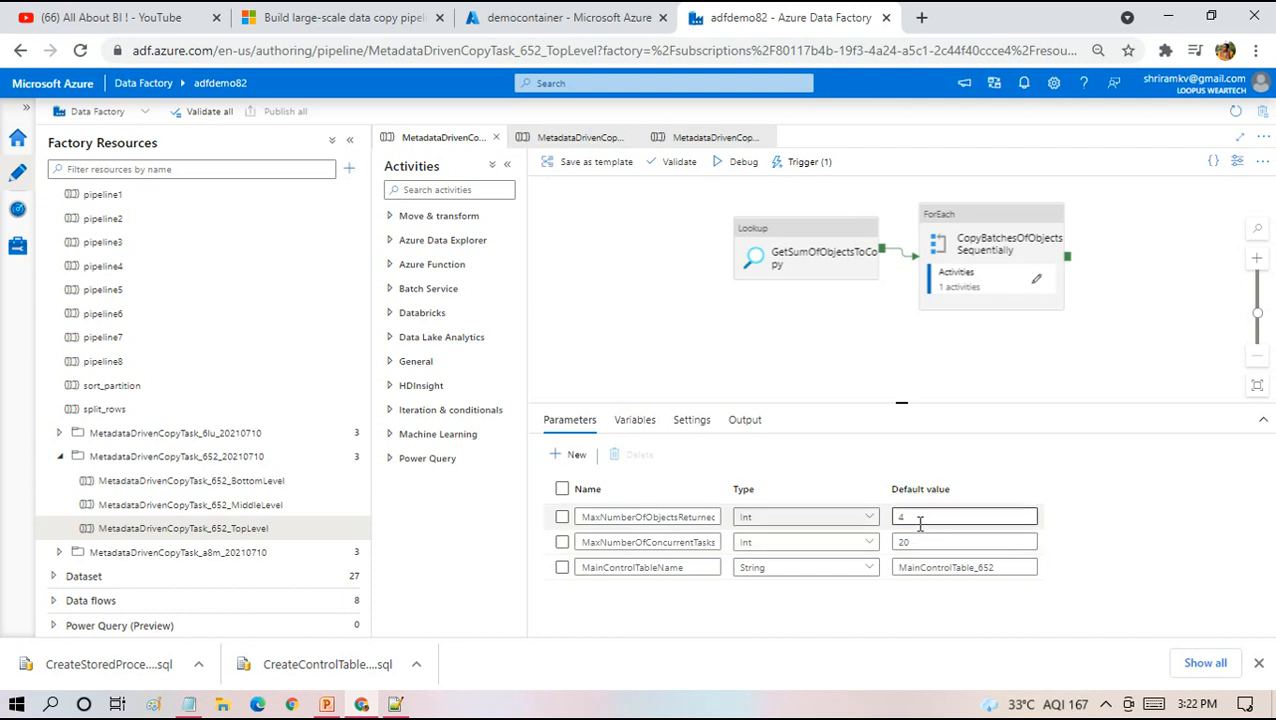
pyautogui.doubleClick(917, 519)
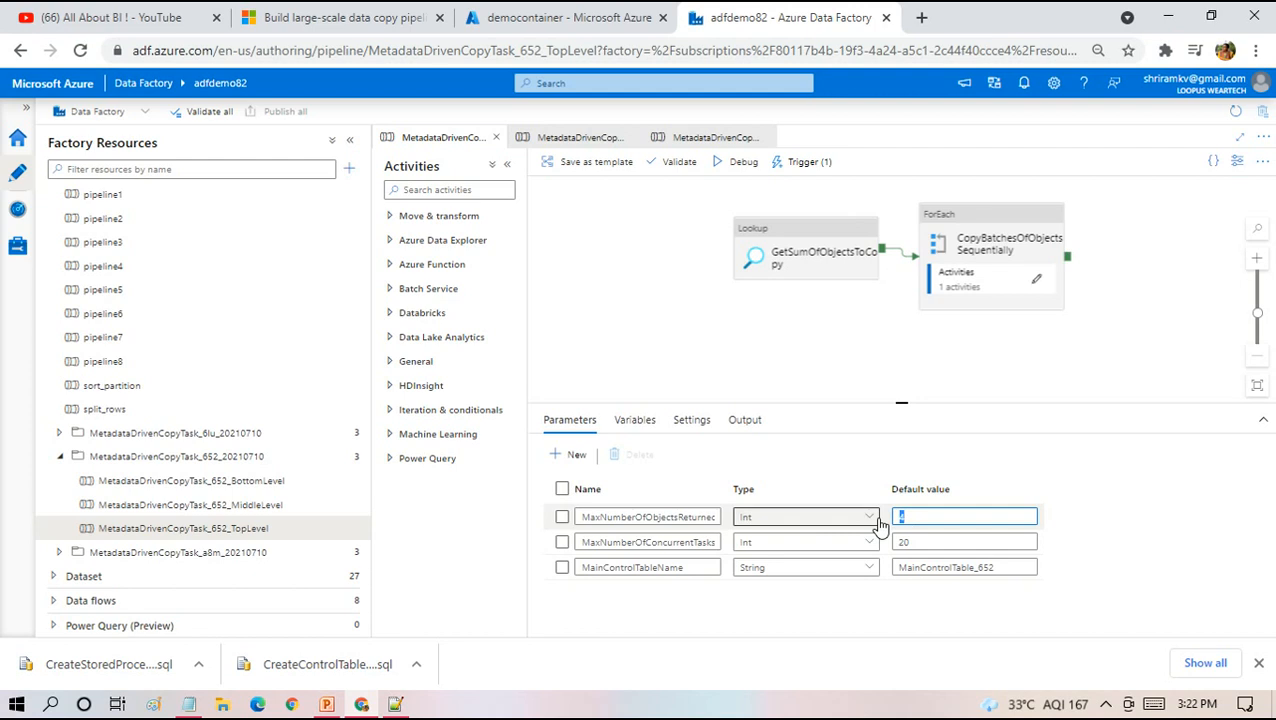
# Open the debug pipeline runs in monitoring, sort them by newest run start and widen the pipeline name column
pyautogui.click(20, 214)
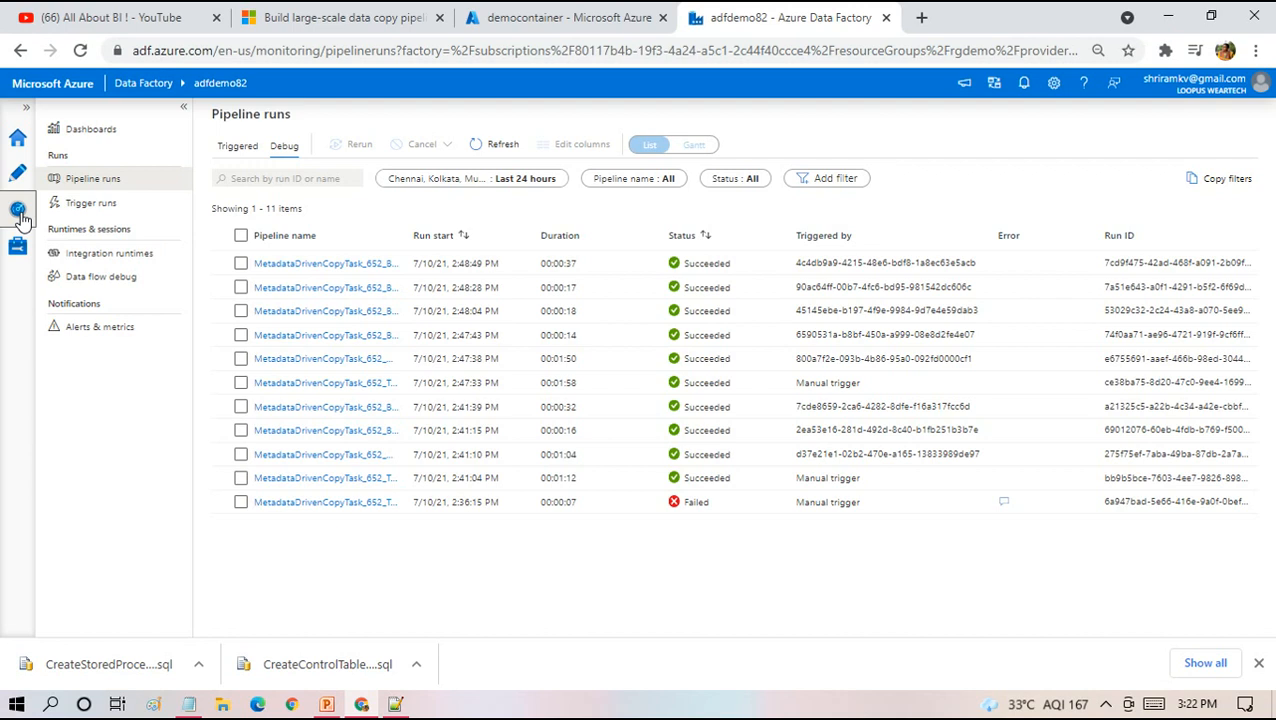
pyautogui.click(413, 237)
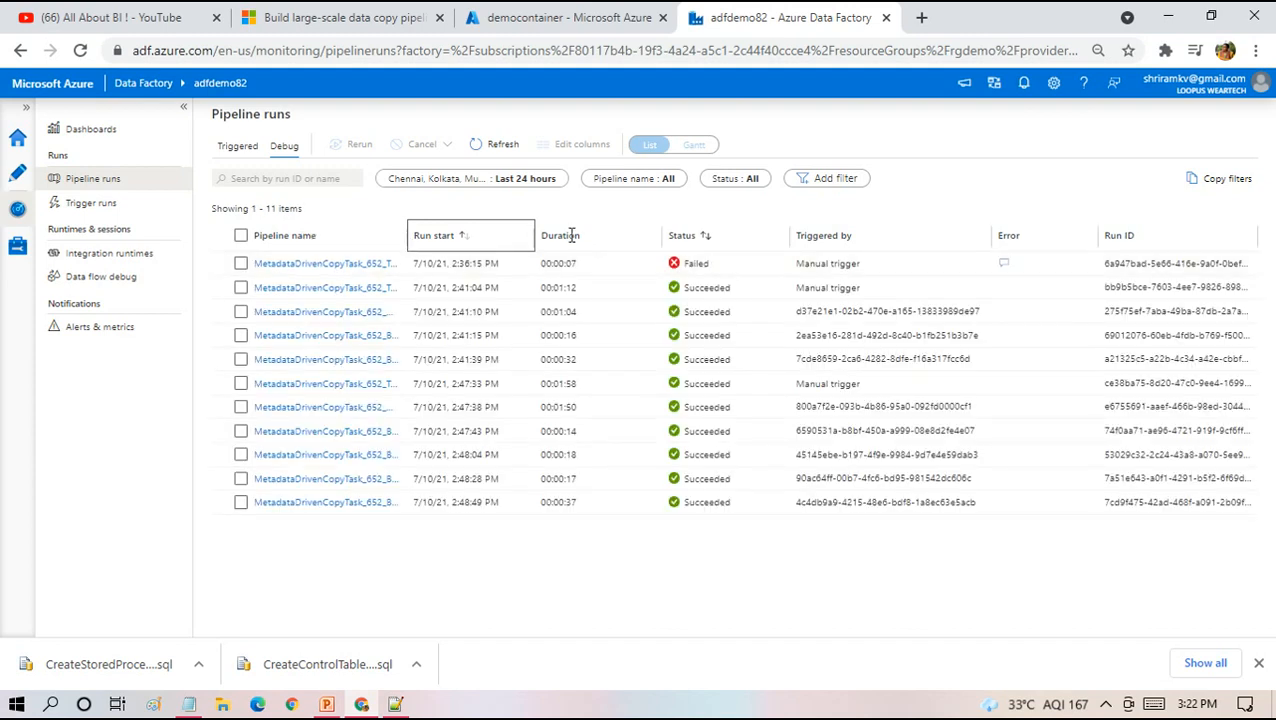
pyautogui.click(467, 239)
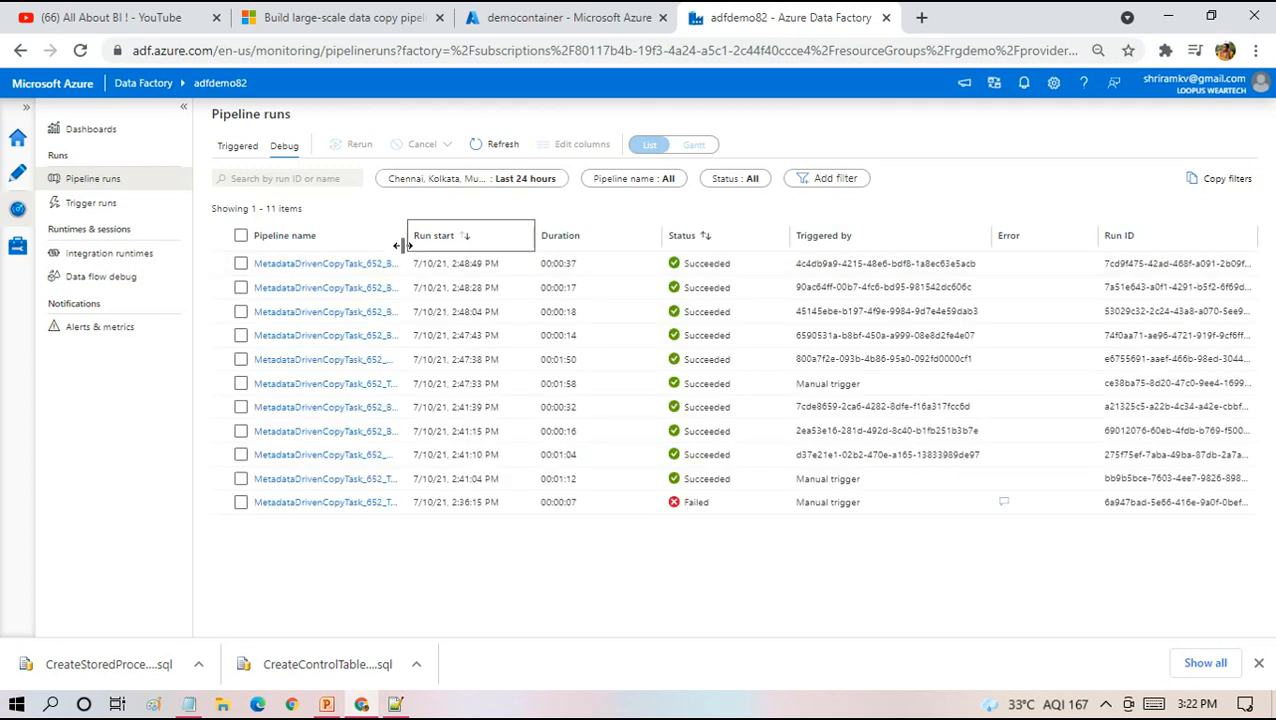
pyautogui.moveTo(404, 235); pyautogui.dragTo(670, 236)
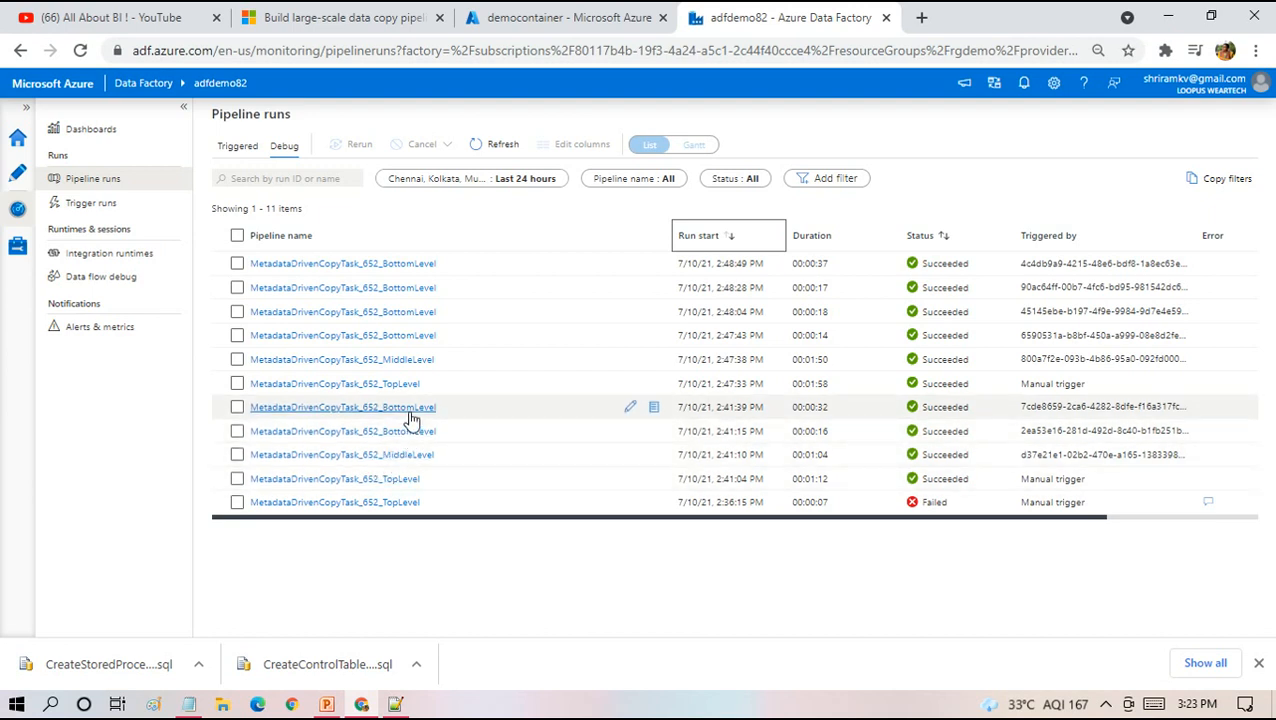
# Leave the pipeline run list and return to the factory's authoring view
pyautogui.click(535, 12)
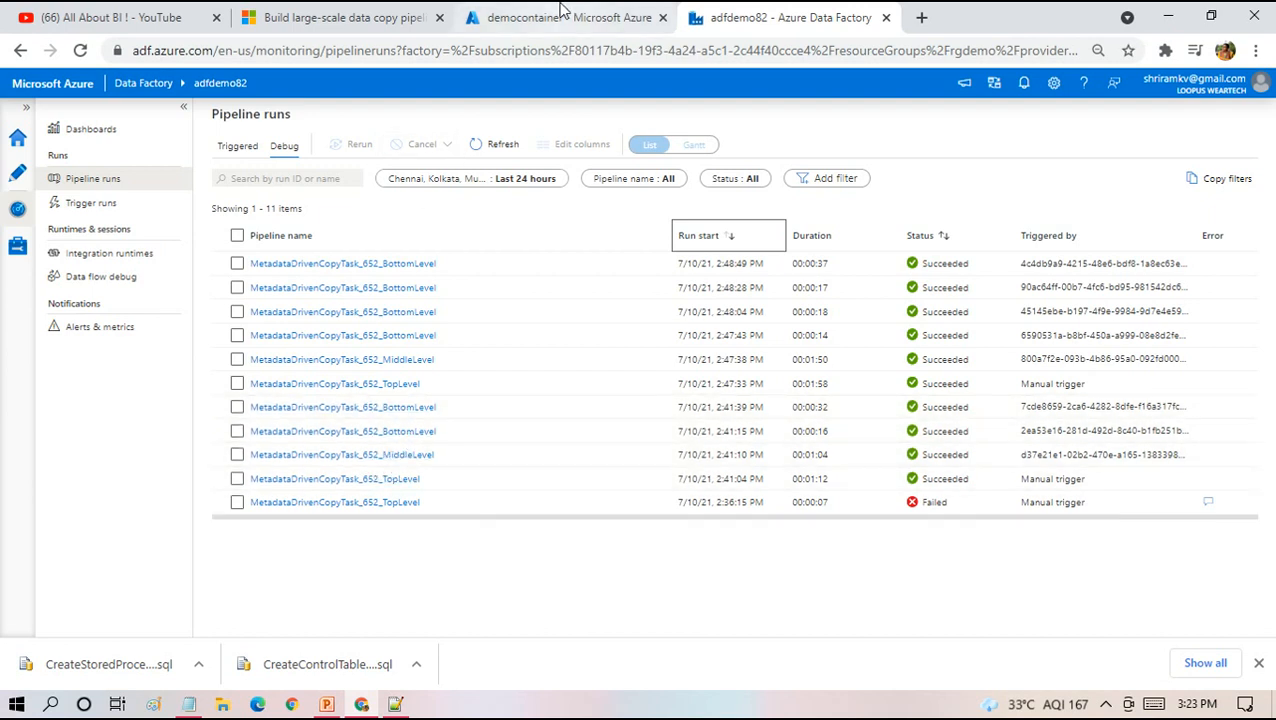
pyautogui.click(746, 12)
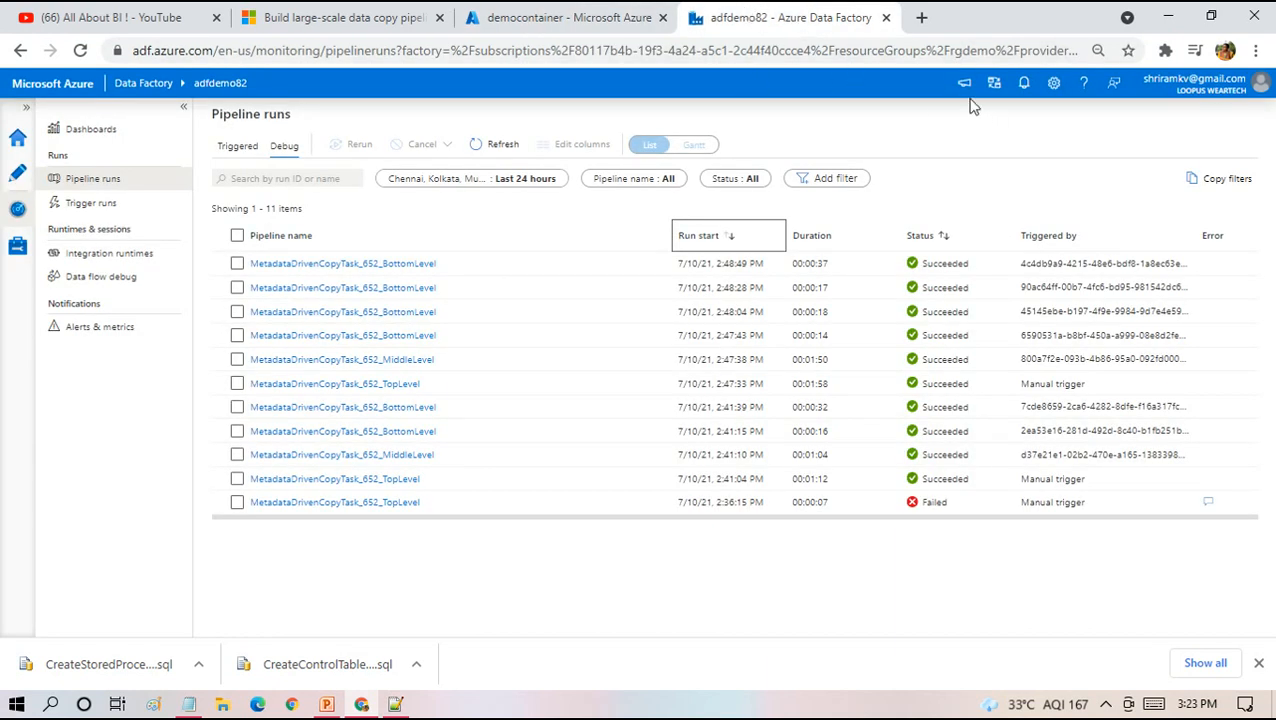
pyautogui.click(22, 188)
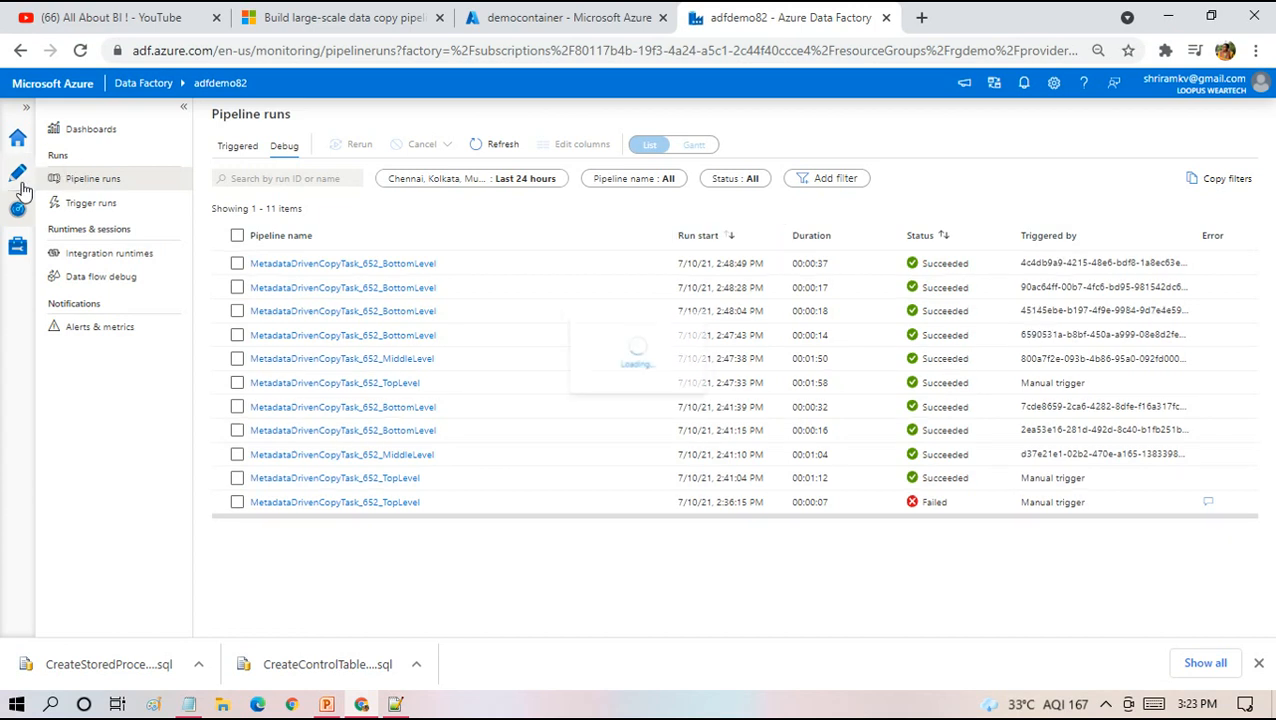